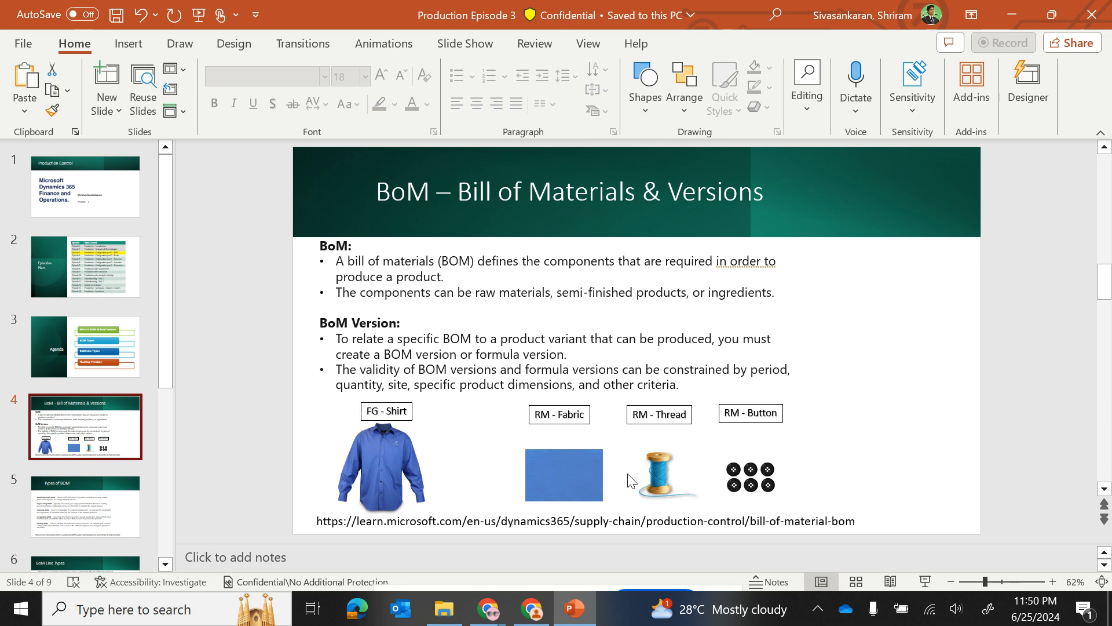
Step: Switch to Finance and Operations and start a new released product with product number FG - Shirt - 001 and item number FG - Shirt -001
key("alt+Tab")
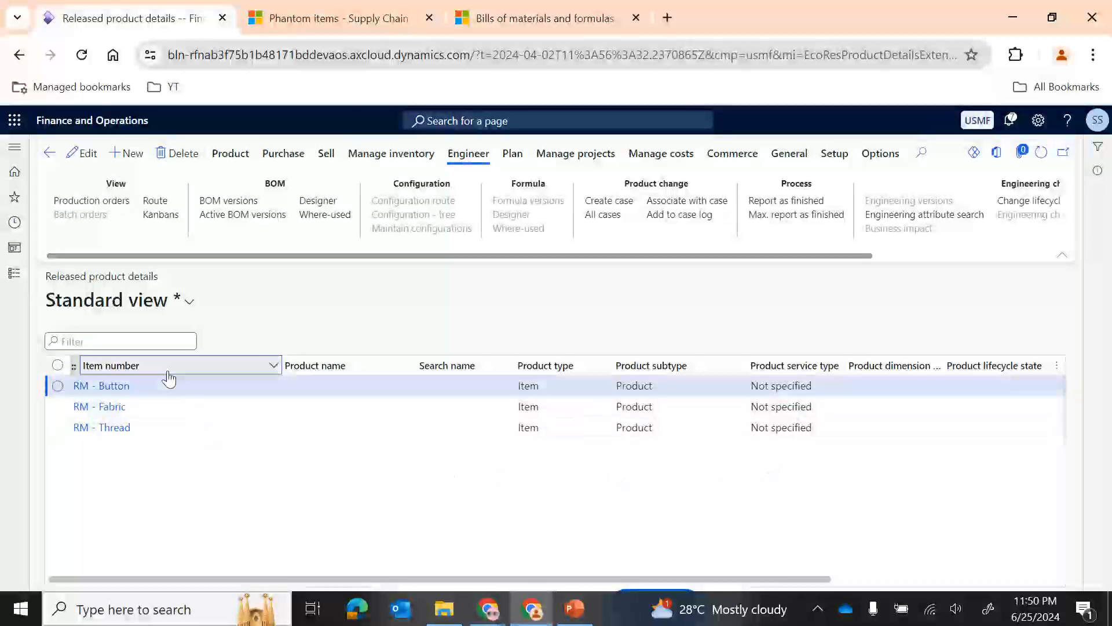
left_click(132, 154)
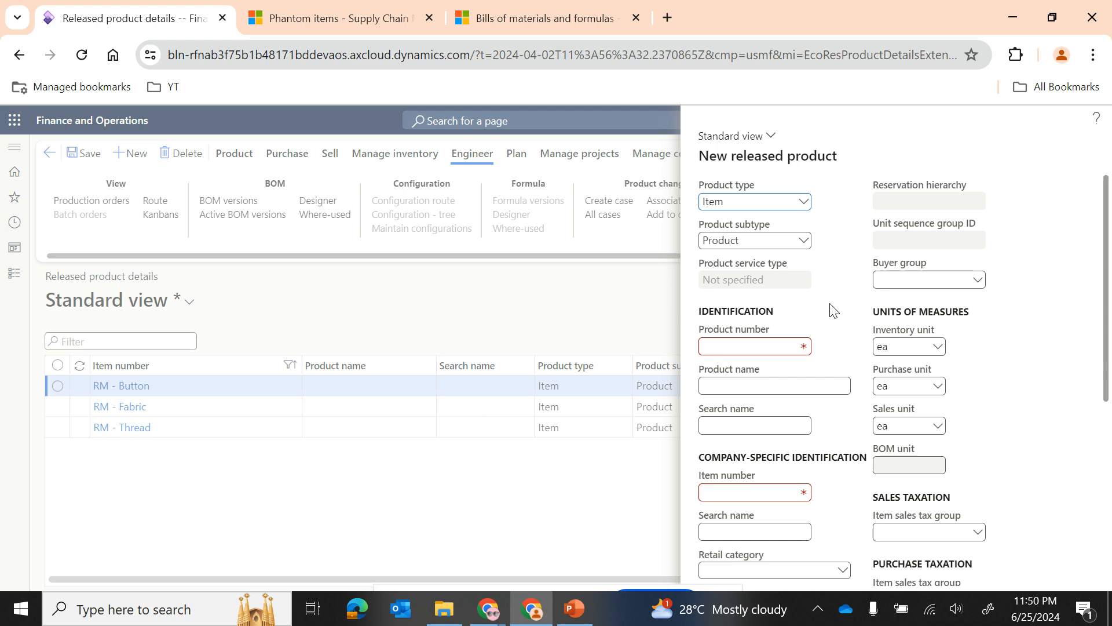
key("alt+Tab")
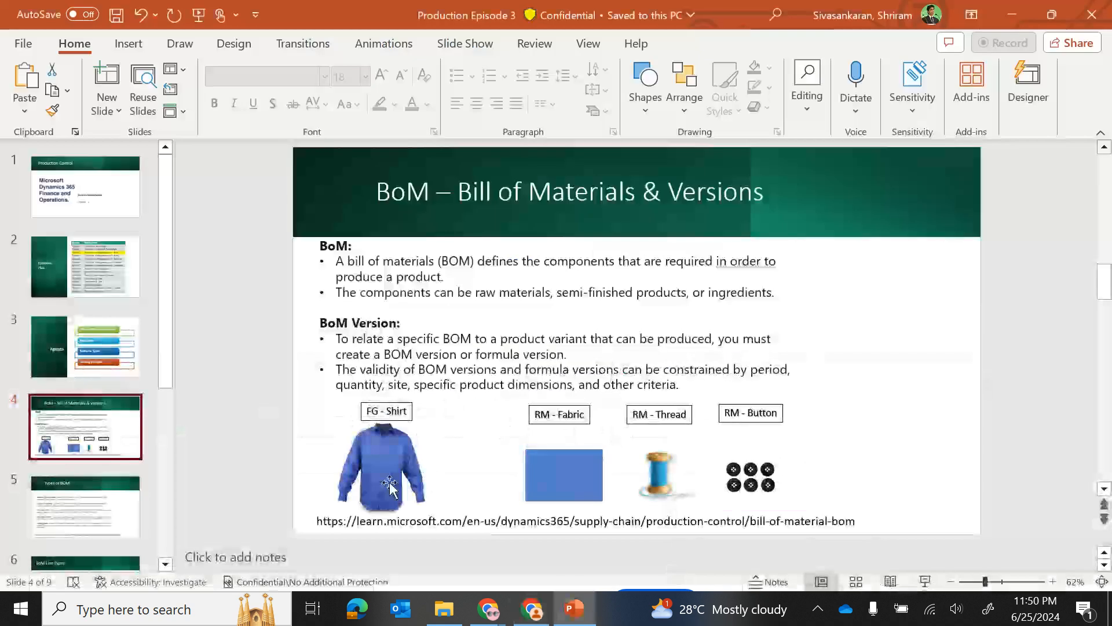
key("alt+Tab")
type("FG")
type(" - Shrin")
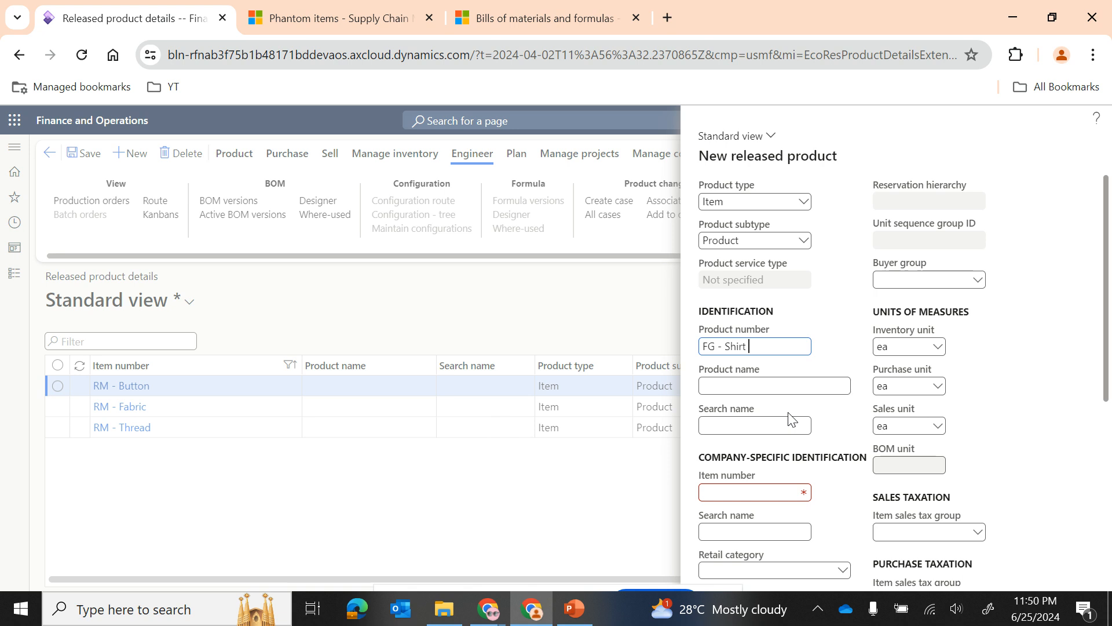
left_click(758, 346)
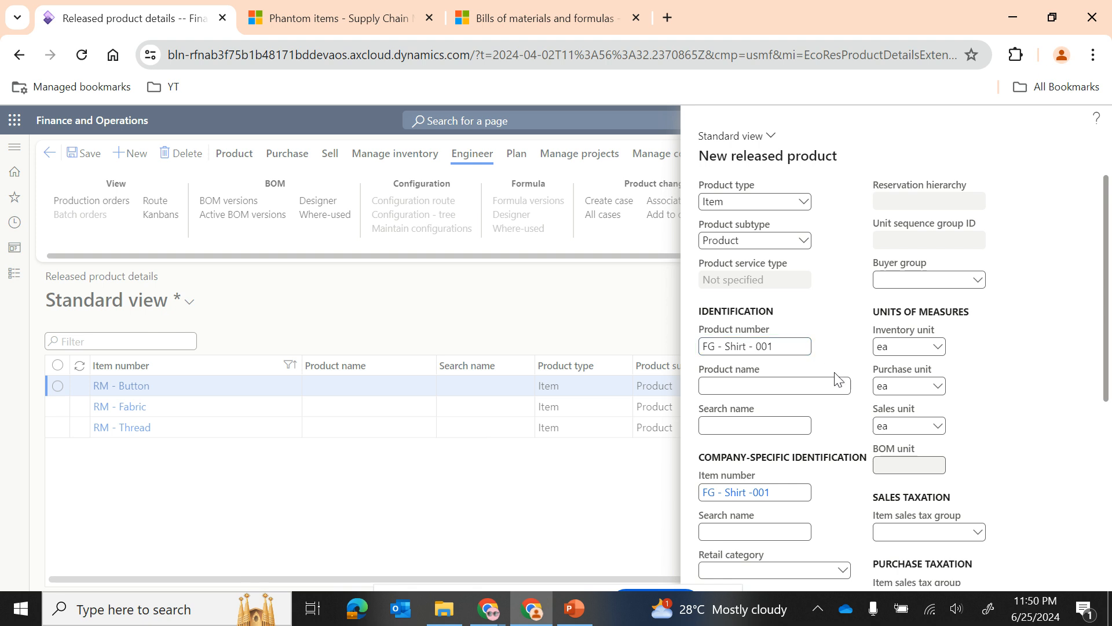
Step: Set the new product's reference groups: item model group FIFO, item group Consume and storage dimension group SiteWHLoc
scroll(821, 459, "down", 4)
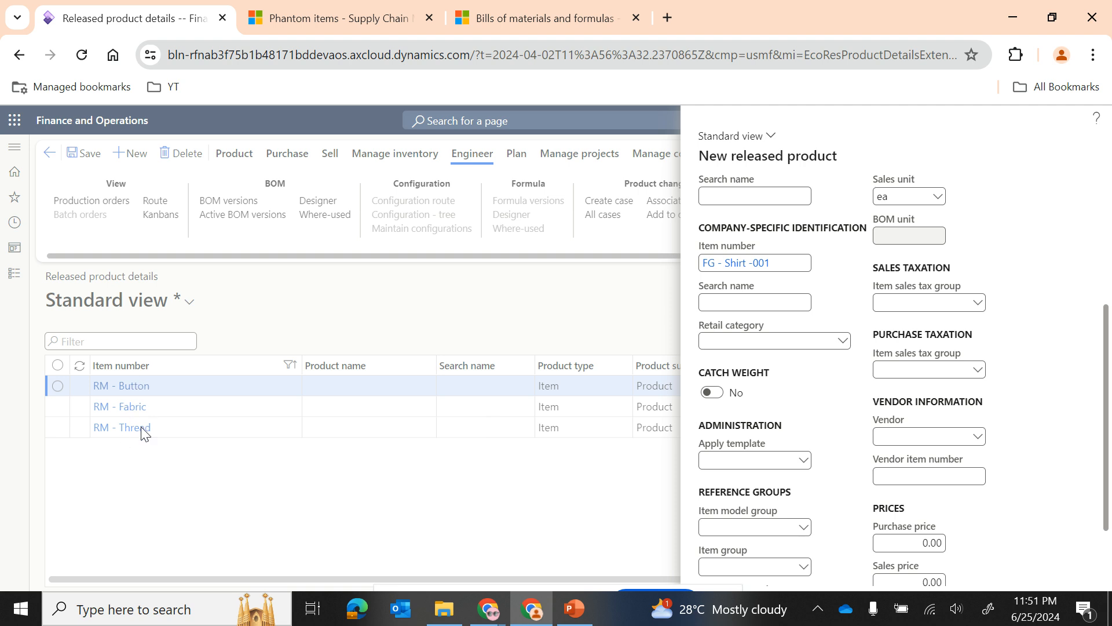
scroll(851, 421, "down", 2)
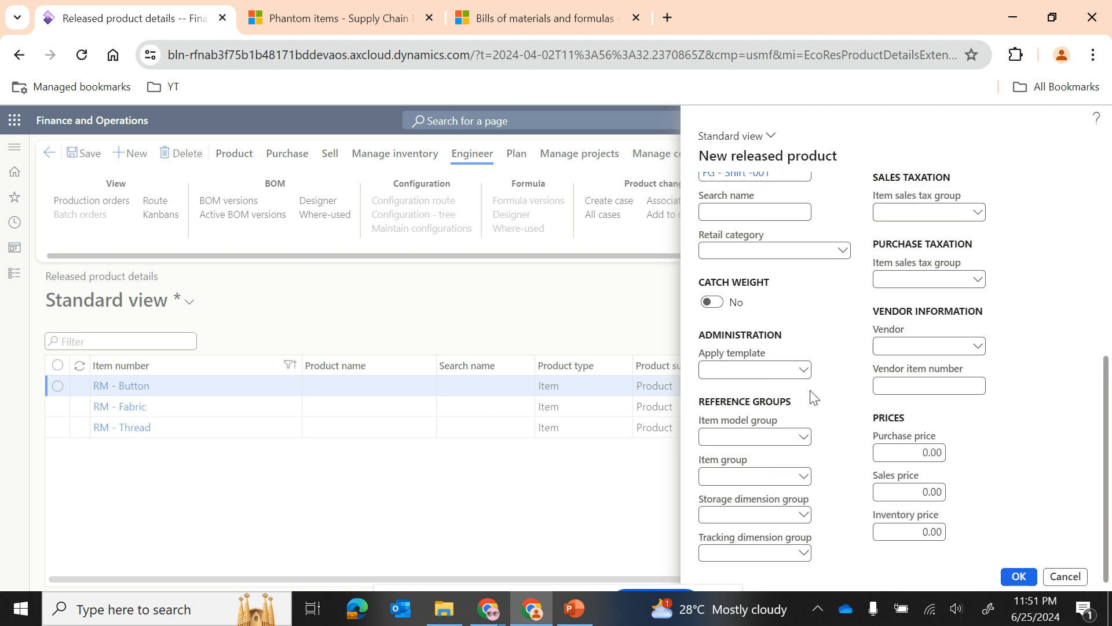
left_click(804, 438)
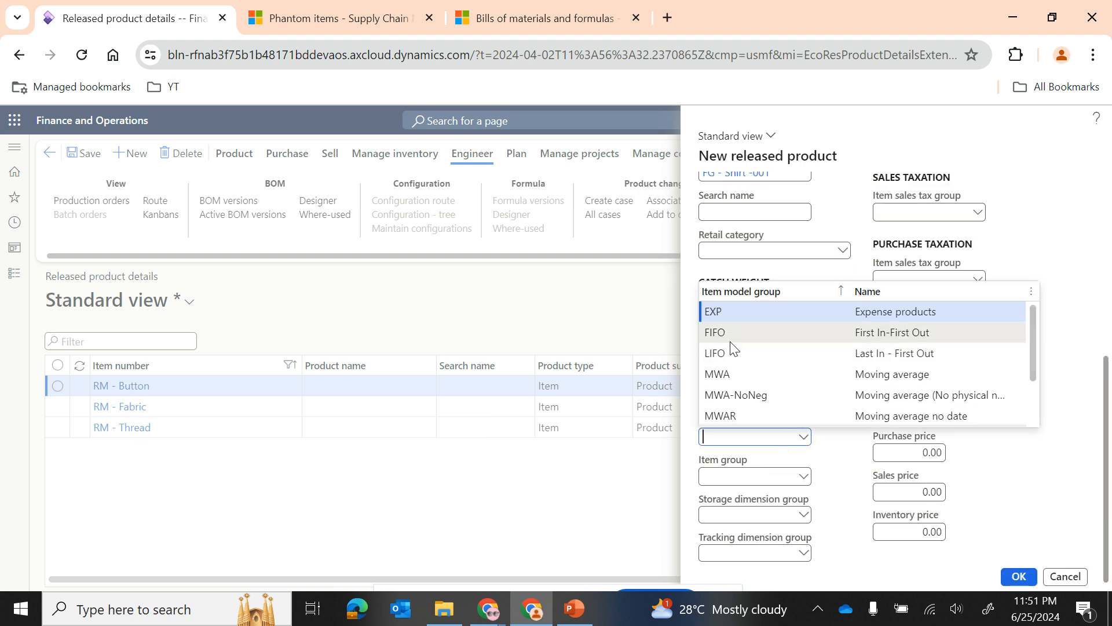
left_click(804, 479)
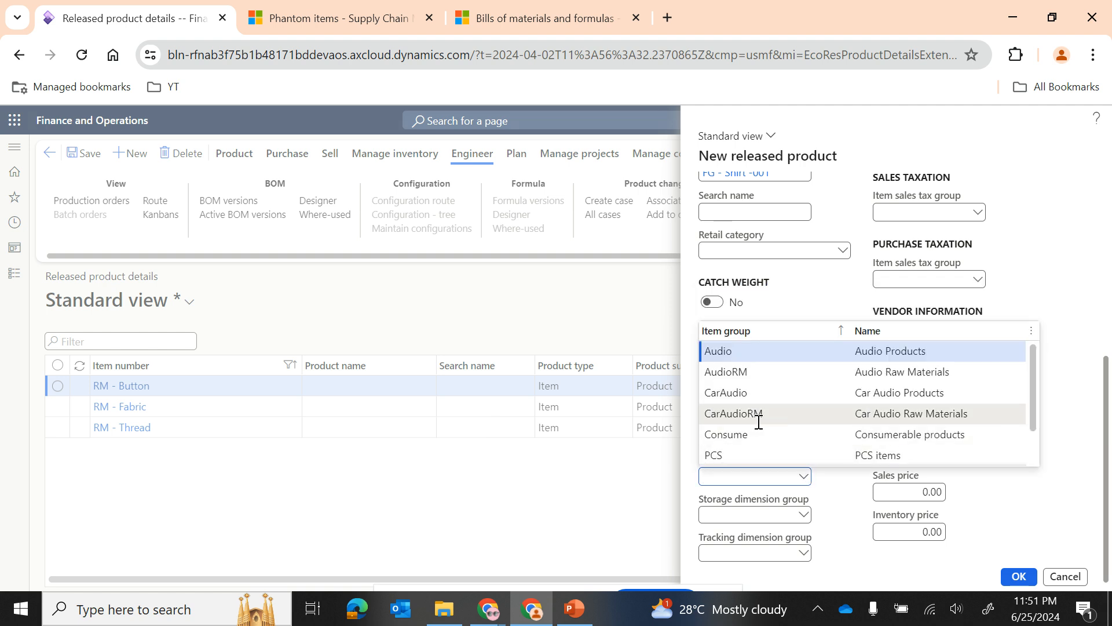
left_click(747, 434)
left_click(808, 517)
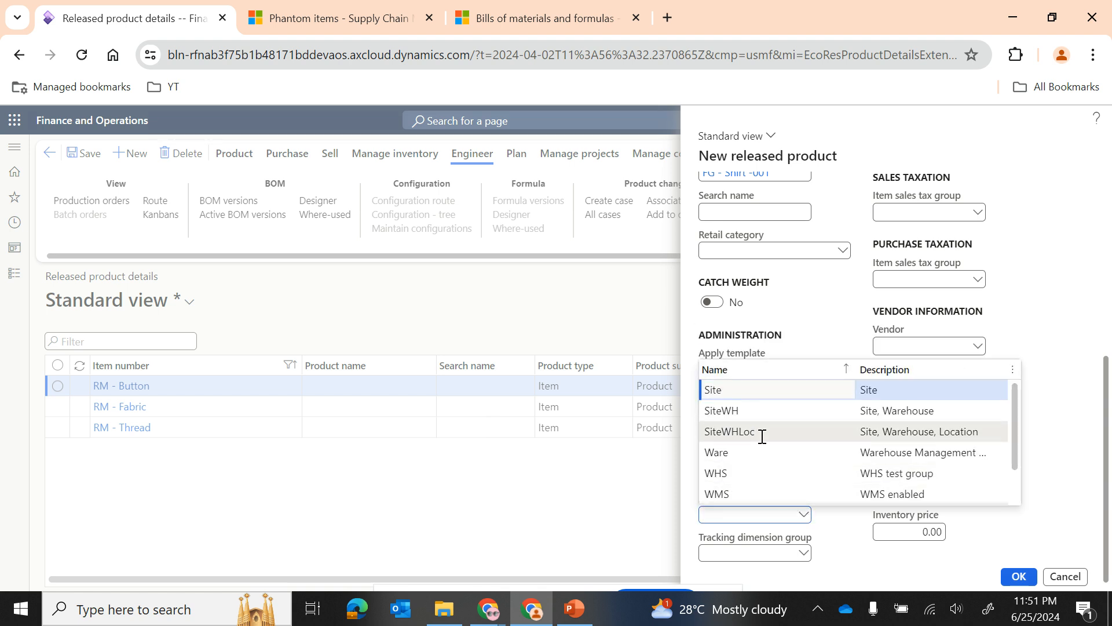
left_click(761, 439)
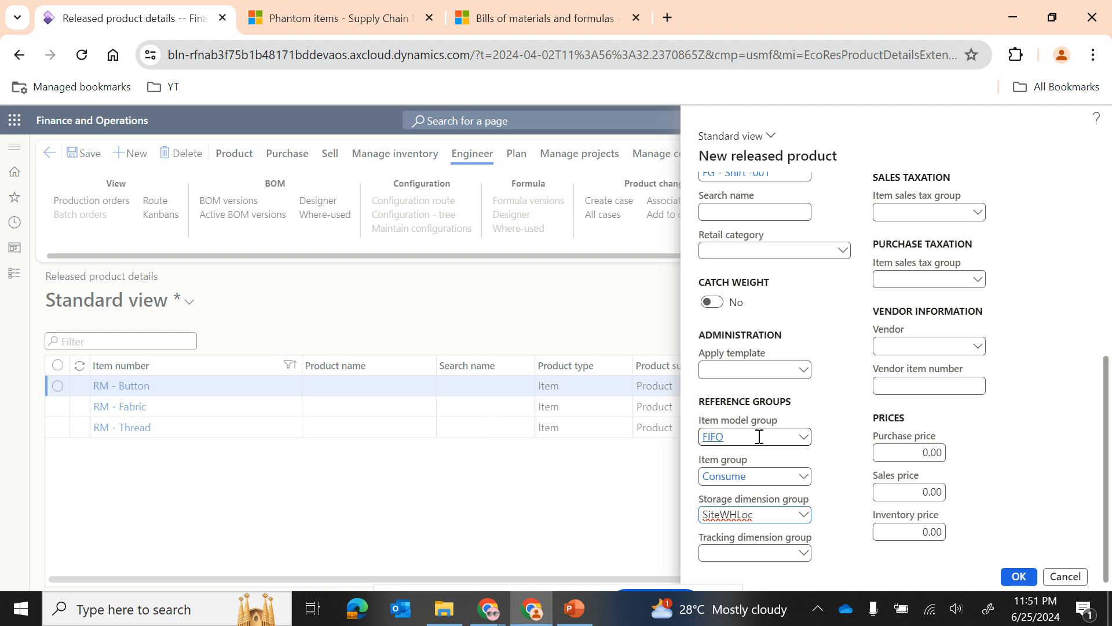
left_click(803, 553)
left_click(837, 388)
Step: View the FIFO item model group's details, examine its costing method and inventory policies, and return to the new product form
right_click(802, 437)
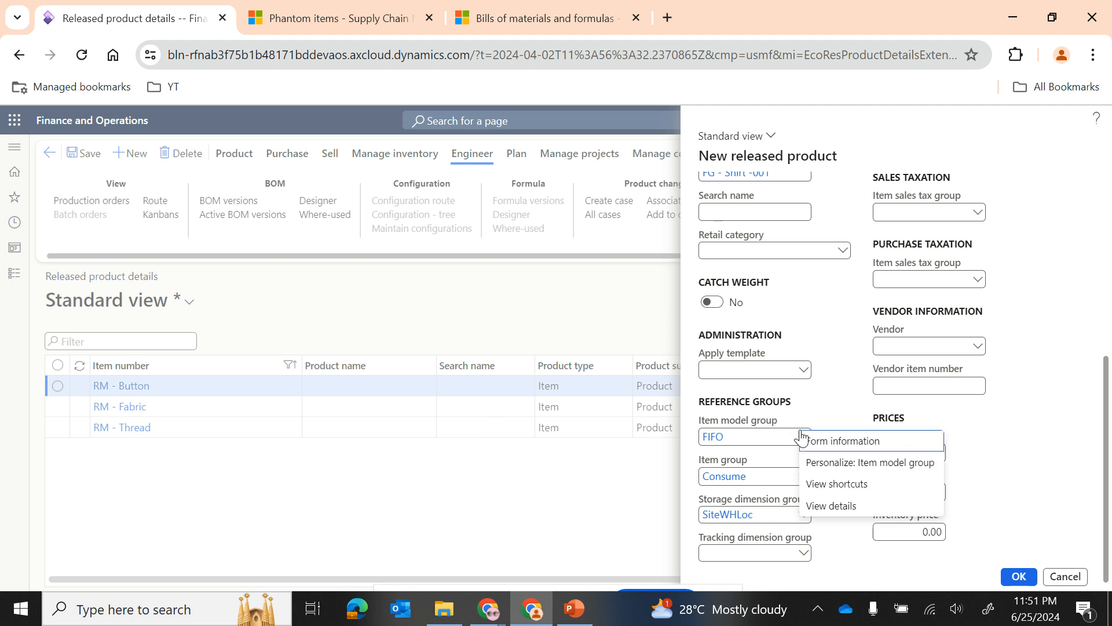
left_click(833, 506)
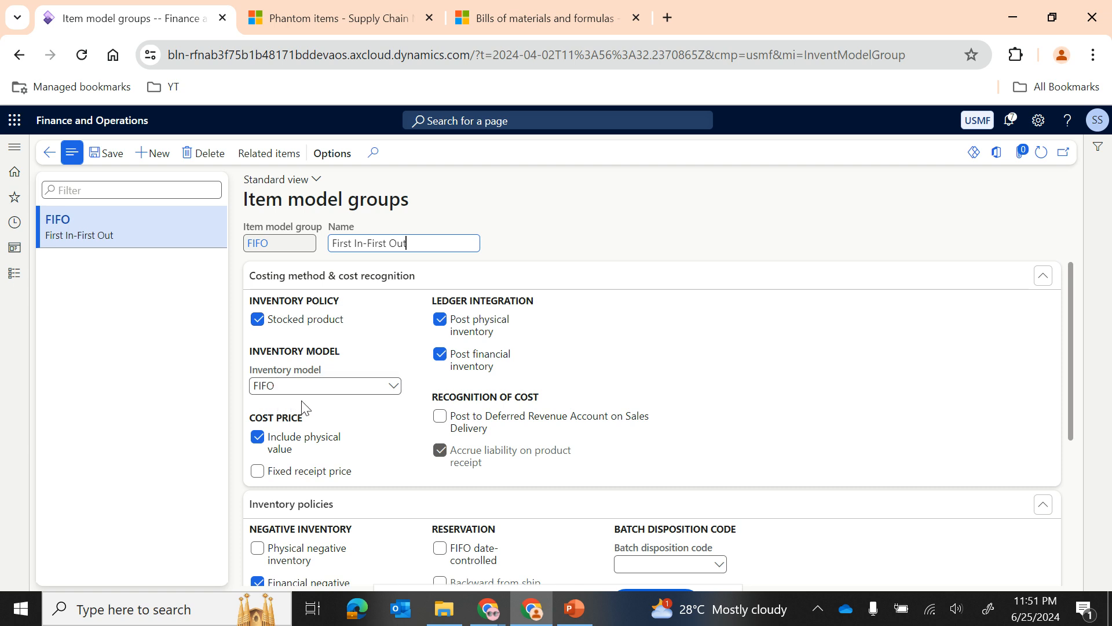
scroll(403, 438, "down", 3)
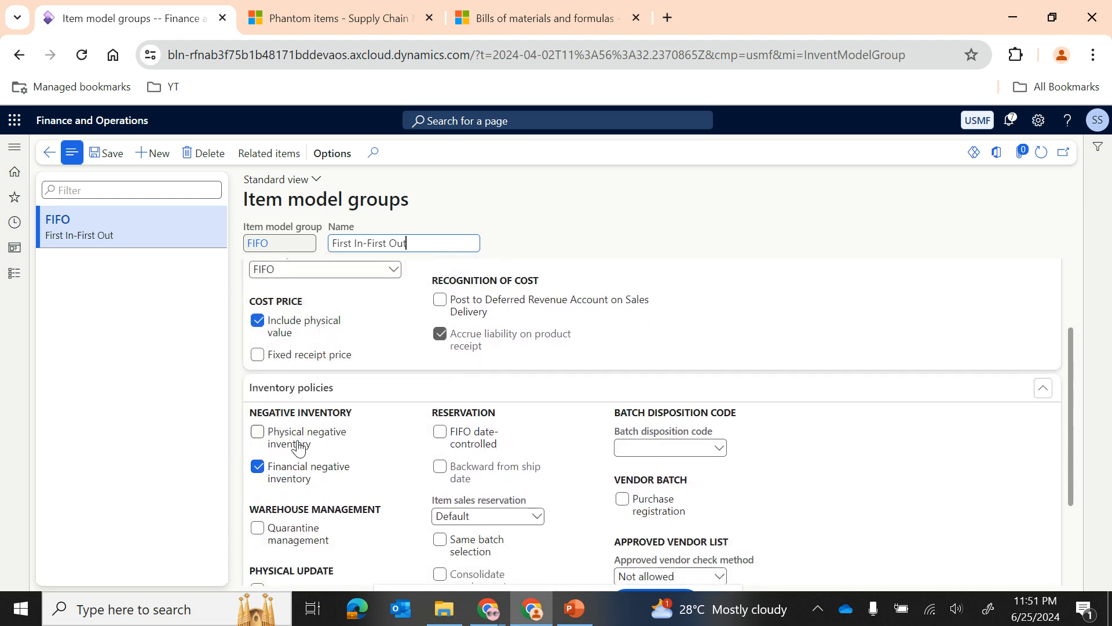
scroll(387, 406, "up", 2)
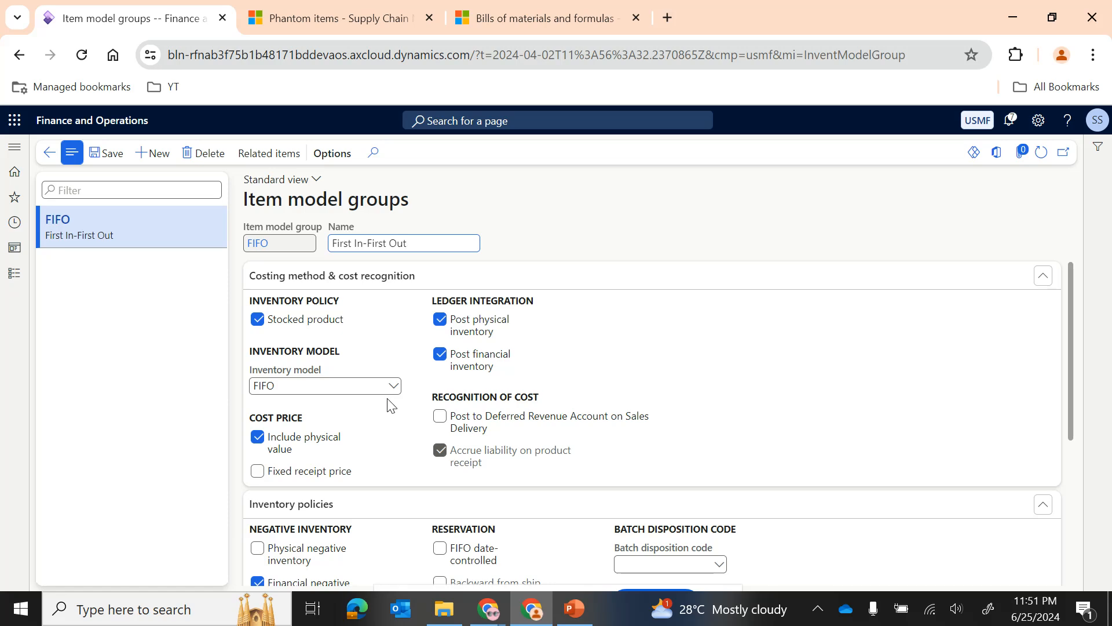
mouse_move(305, 450)
scroll(388, 417, "down", 1)
scroll(382, 418, "up", 1)
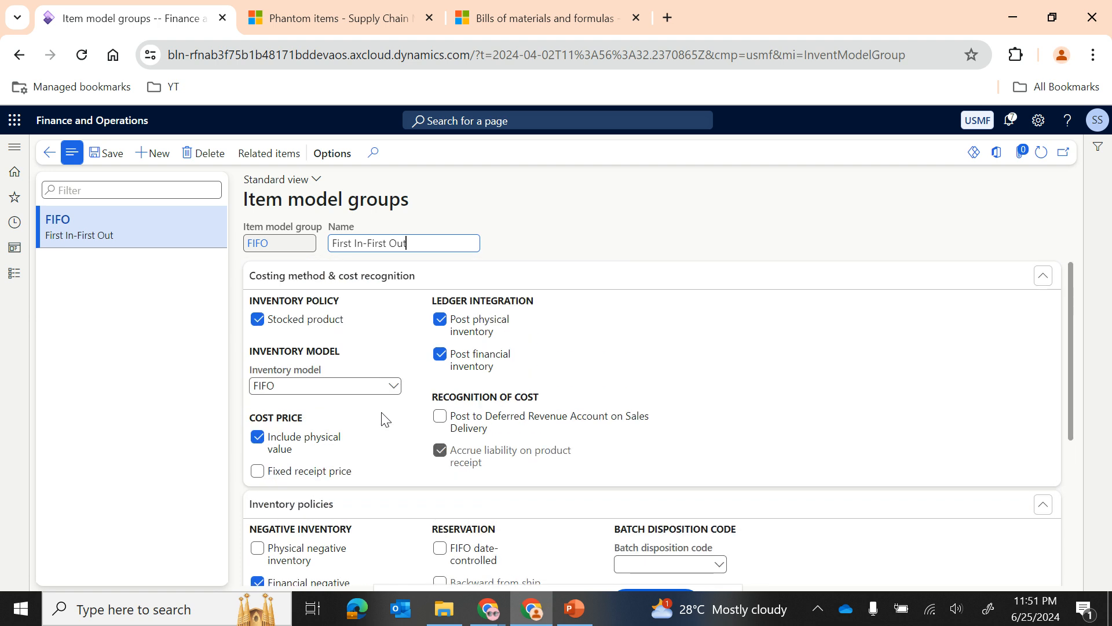
left_click(53, 158)
scroll(832, 524, "down", 1)
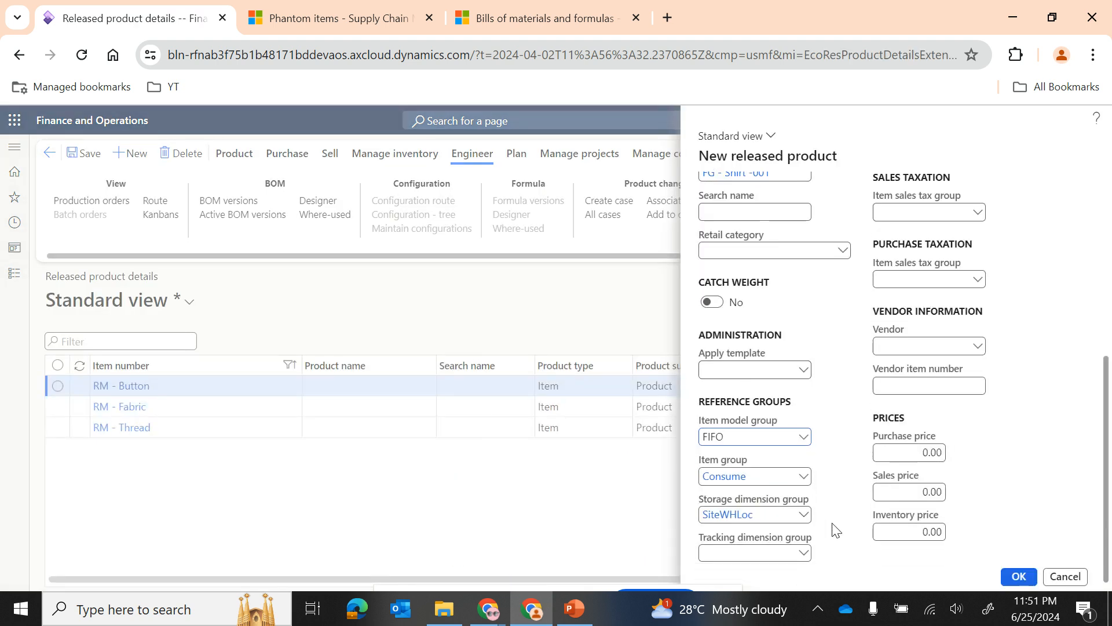
Step: Set the tracking dimension group to None and review the new product's identification and unit entries
left_click(803, 552)
left_click(716, 490)
scroll(850, 448, "up", 5)
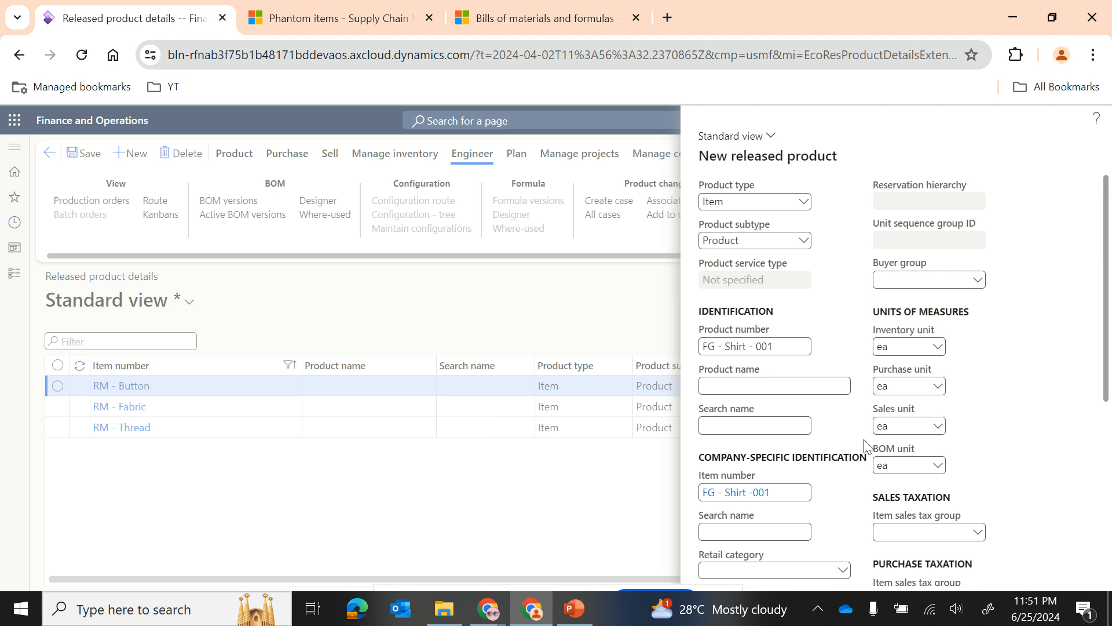
scroll(862, 477, "down", 5)
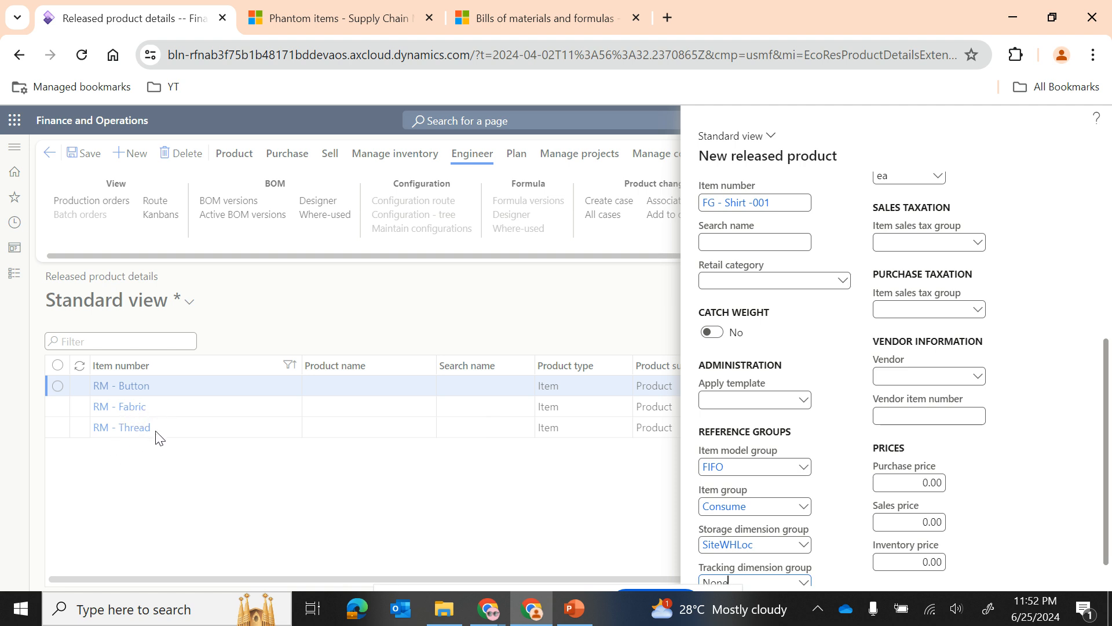
scroll(786, 395, "up", 4)
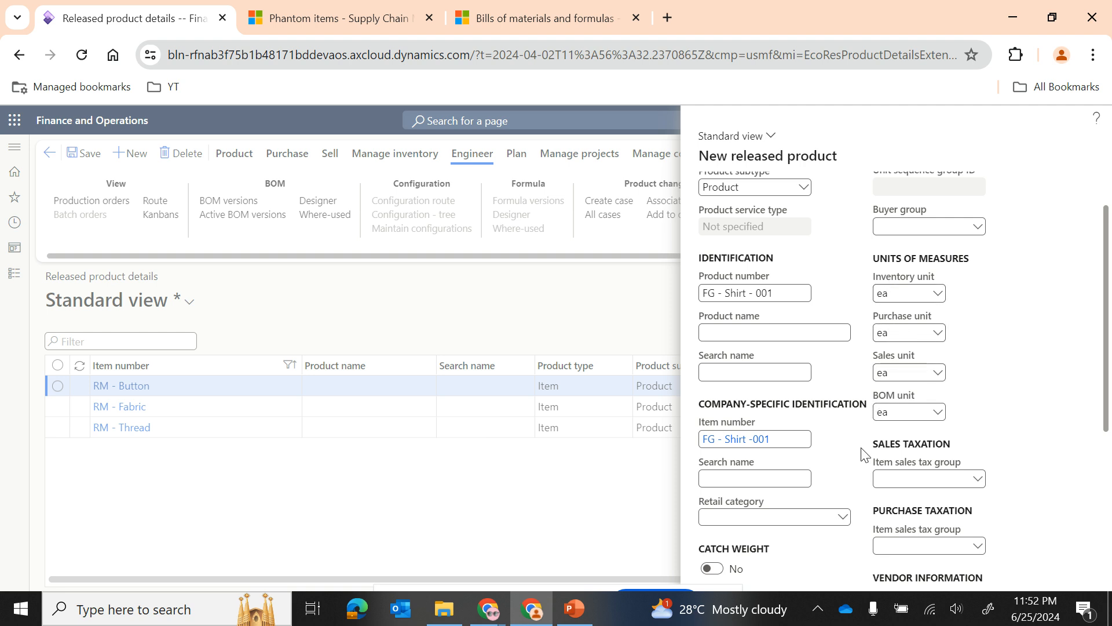
scroll(866, 449, "down", 5)
Step: Set the new product's sales price to 15 and create the released product
left_click(908, 453)
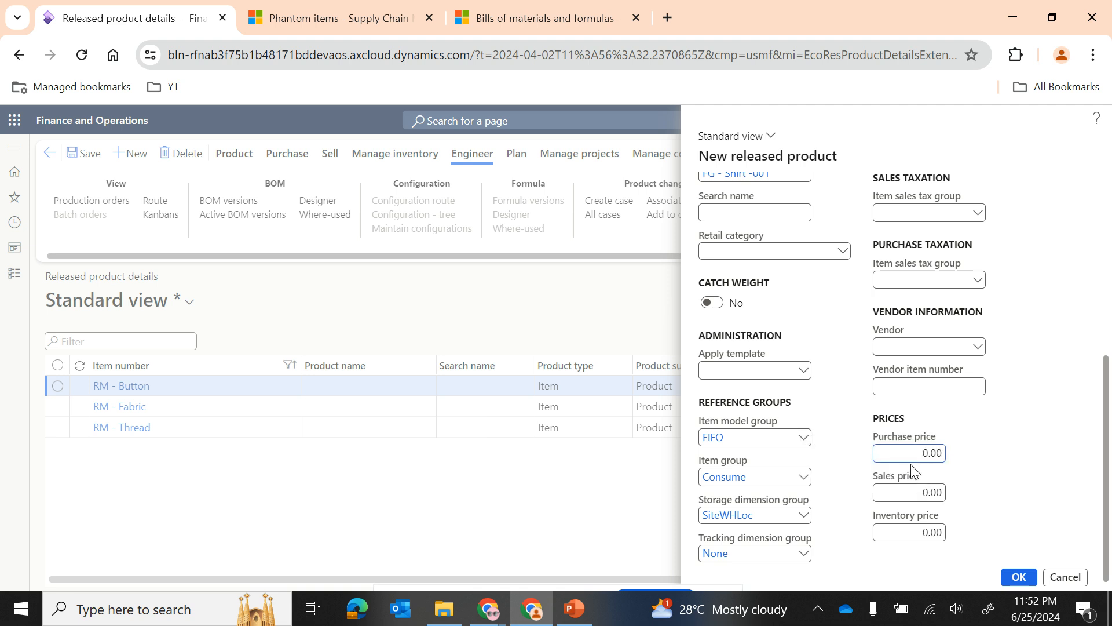
double_click(921, 493)
type("15")
left_click(1008, 579)
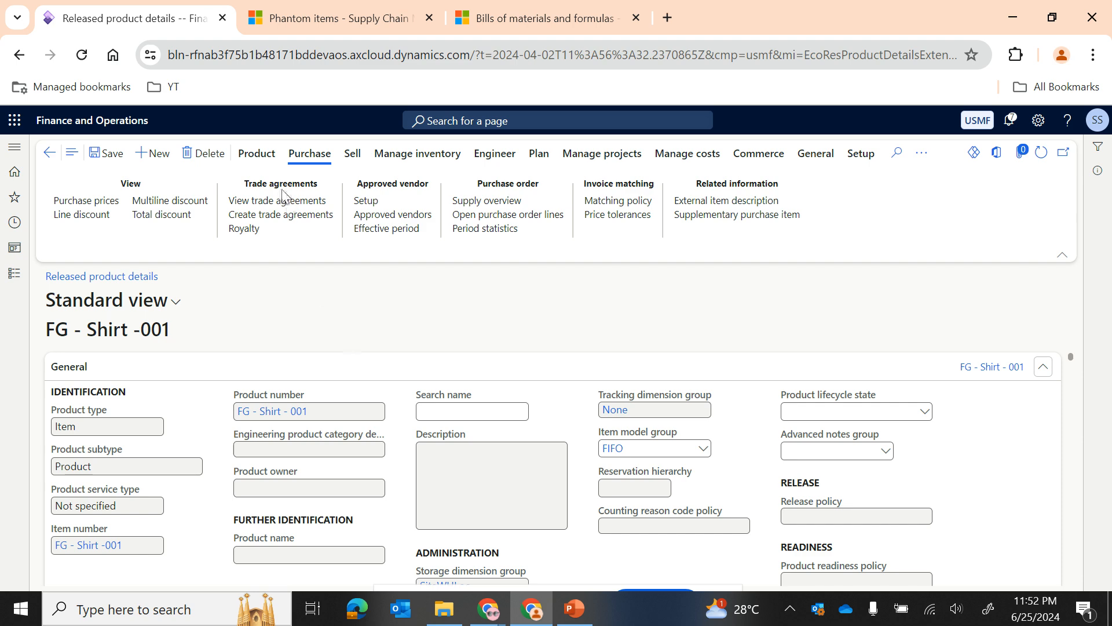
Step: Examine the engineering actions, the Engineer section's production settings and the available production types for FG - Shirt -001
left_click(492, 164)
scroll(637, 400, "down", 15)
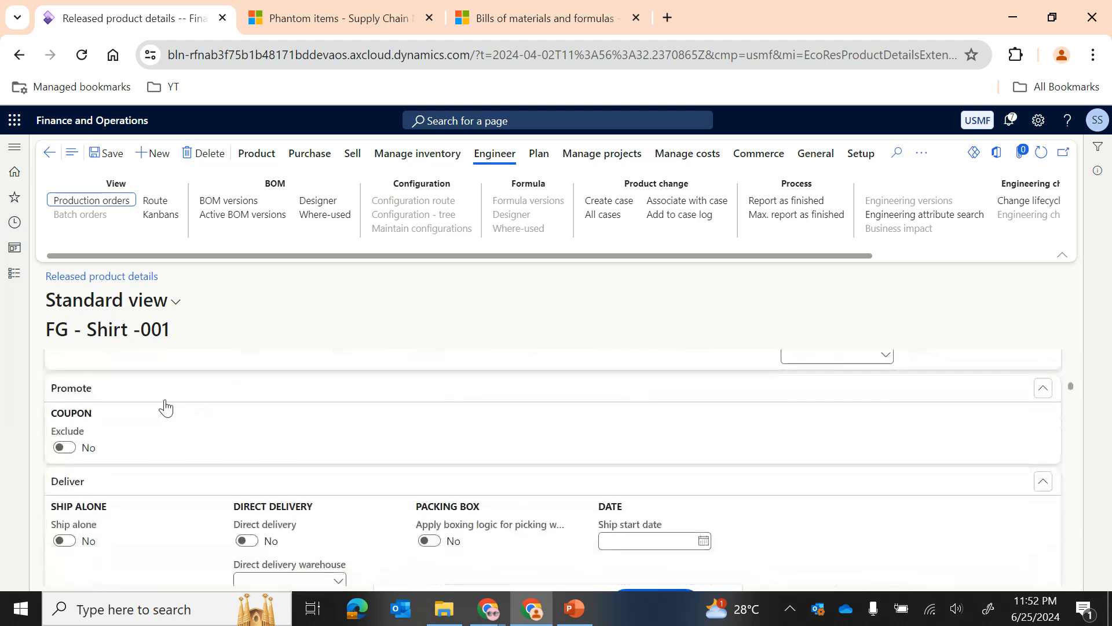
scroll(321, 485, "down", 8)
scroll(322, 485, "down", 10)
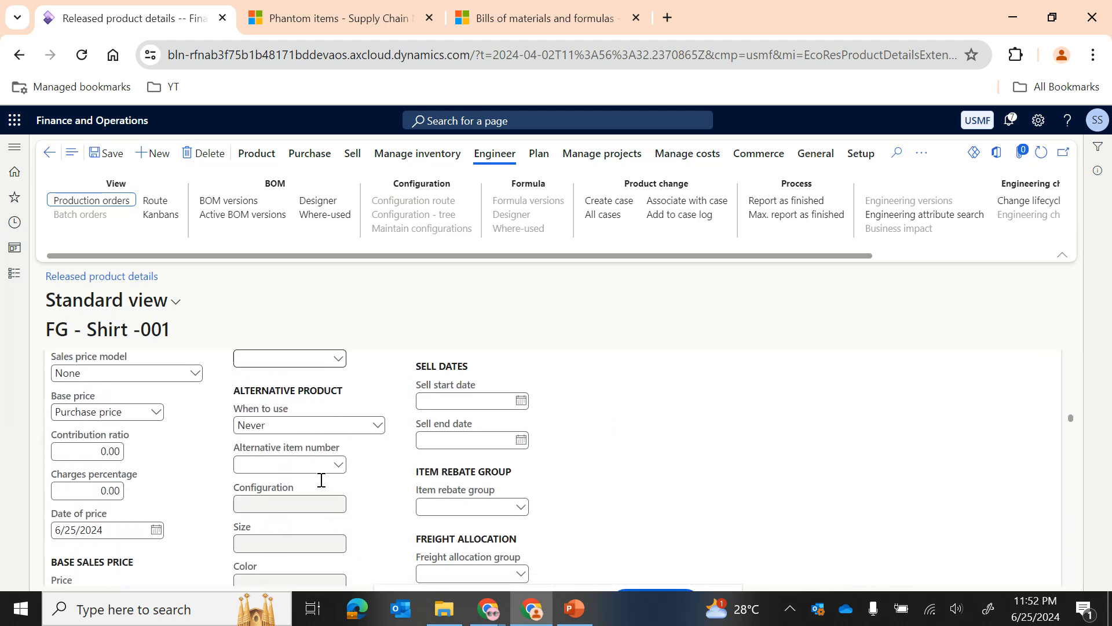
scroll(322, 485, "down", 10)
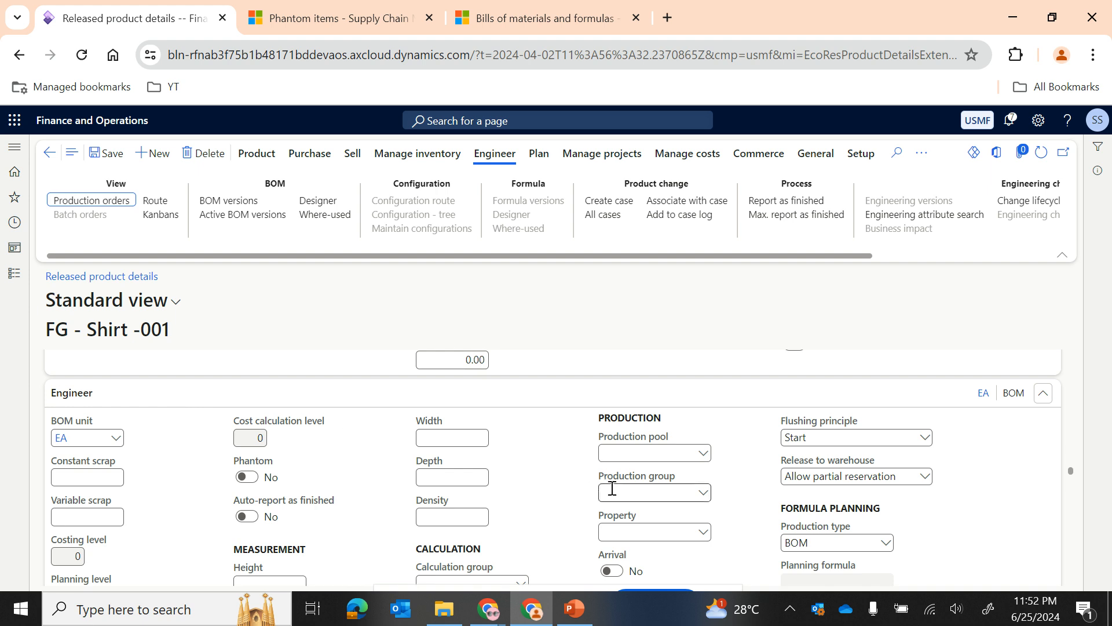
scroll(608, 489, "down", 1)
scroll(608, 490, "up", 1)
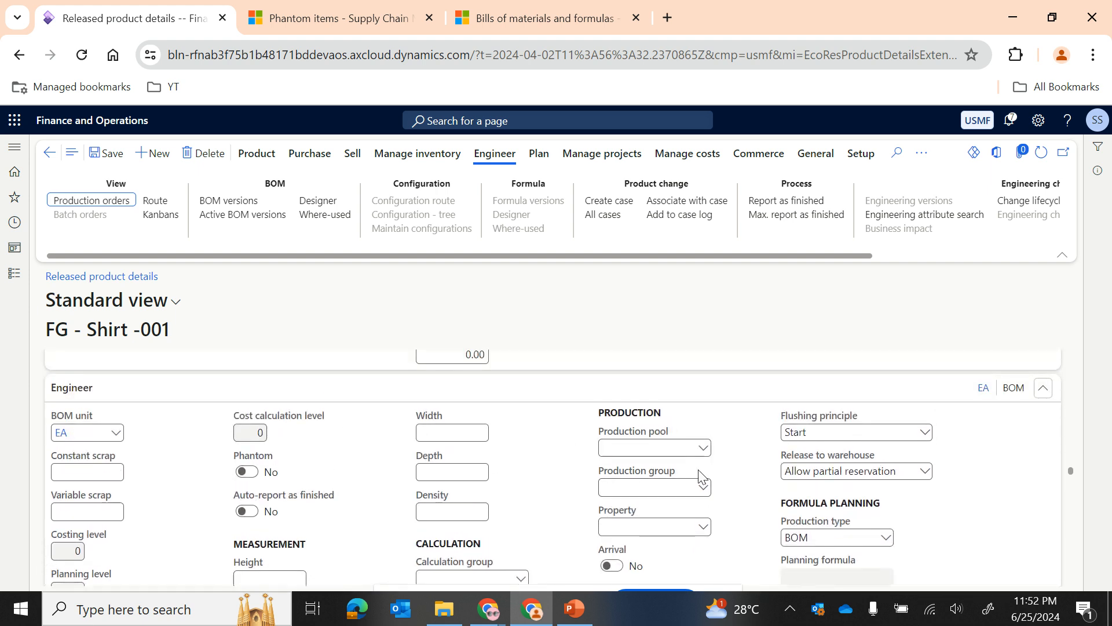
scroll(763, 483, "down", 1)
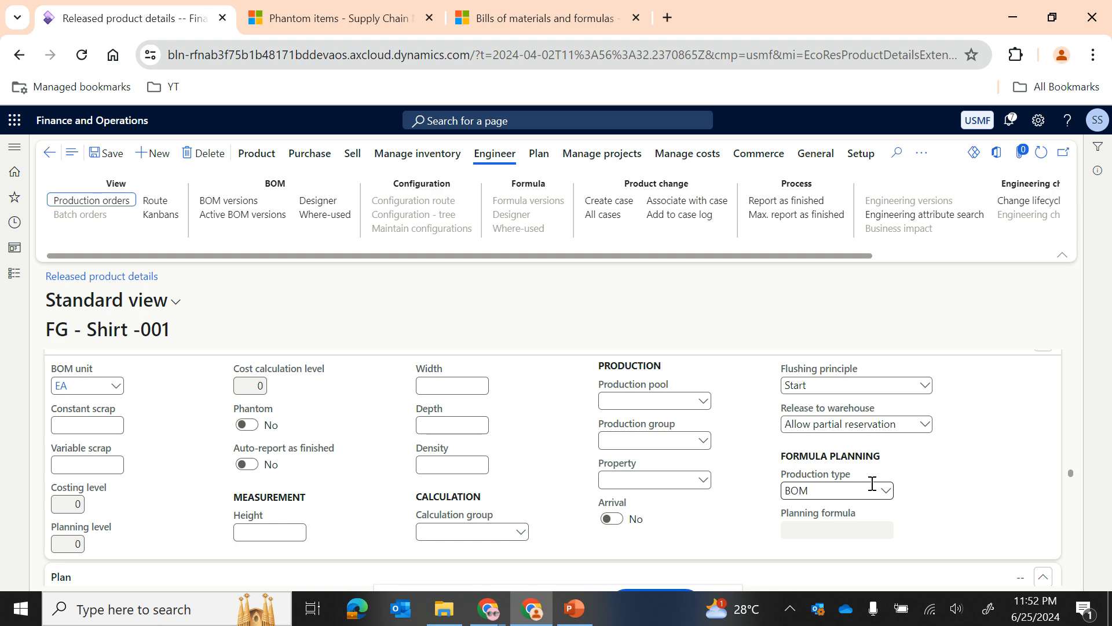
scroll(889, 497, "up", 1)
mouse_move(803, 406)
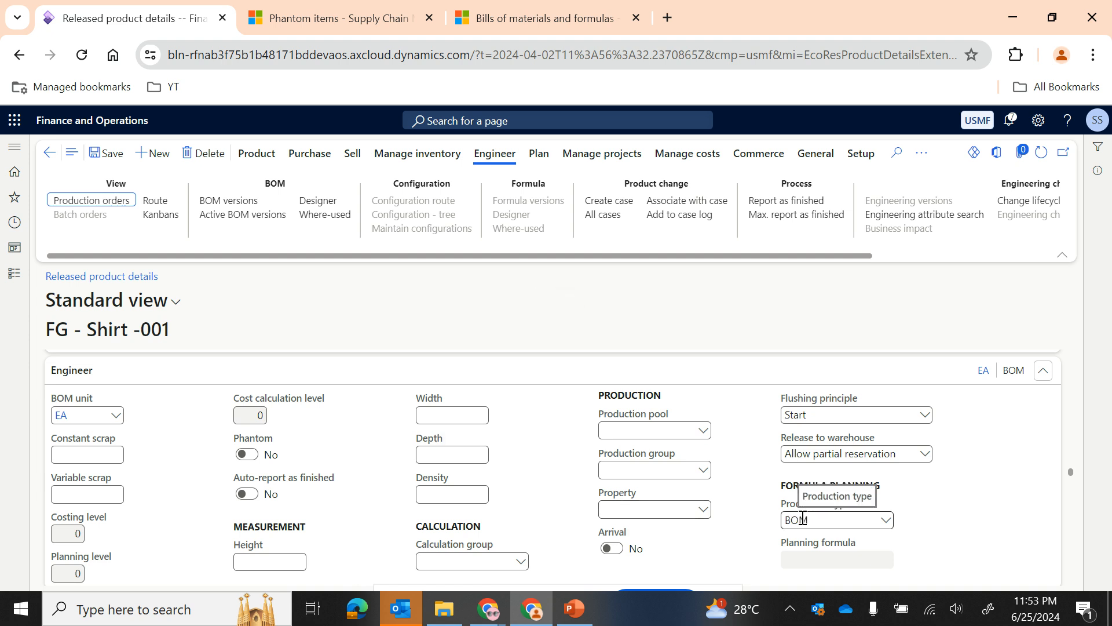
left_click(887, 523)
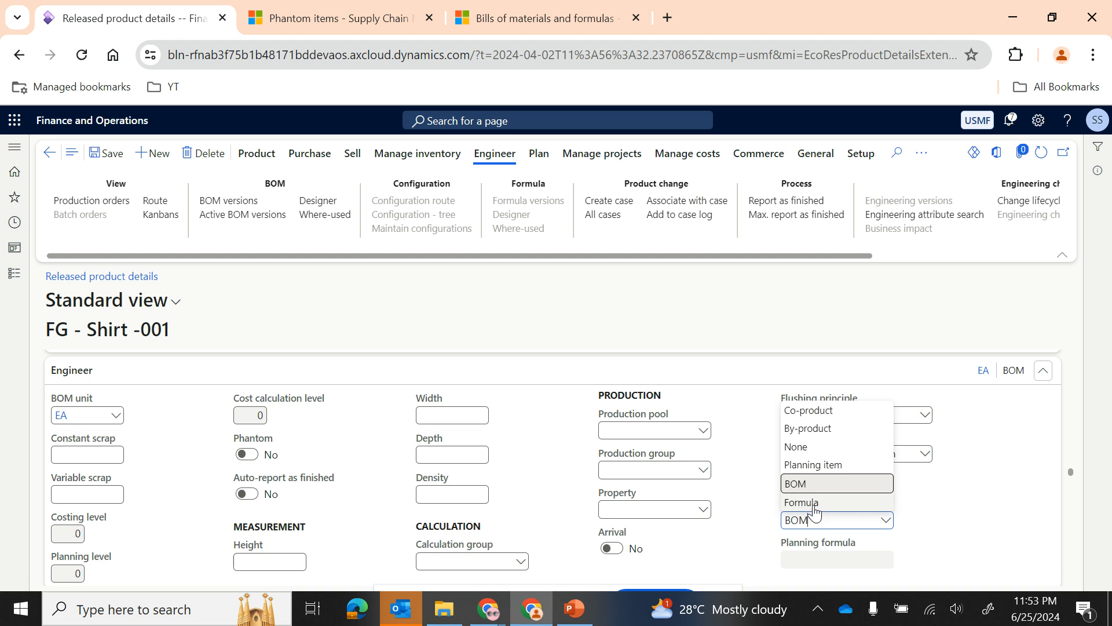
left_click(744, 507)
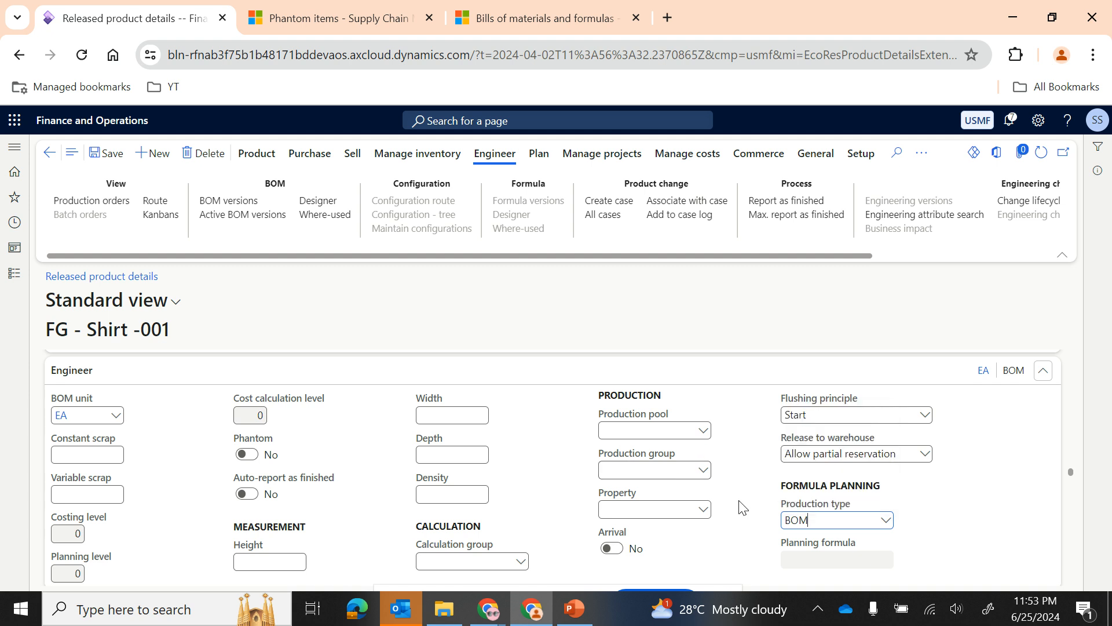
Step: Set the shirt's production type to Formula in the Engineer section
left_click(885, 524)
left_click(839, 501)
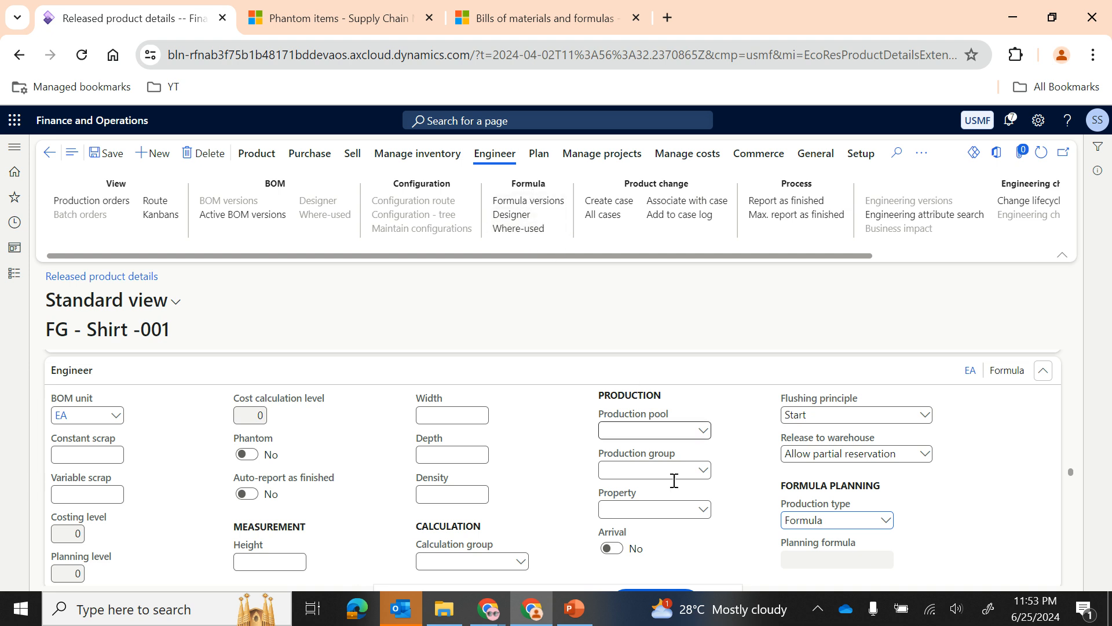
left_click(884, 524)
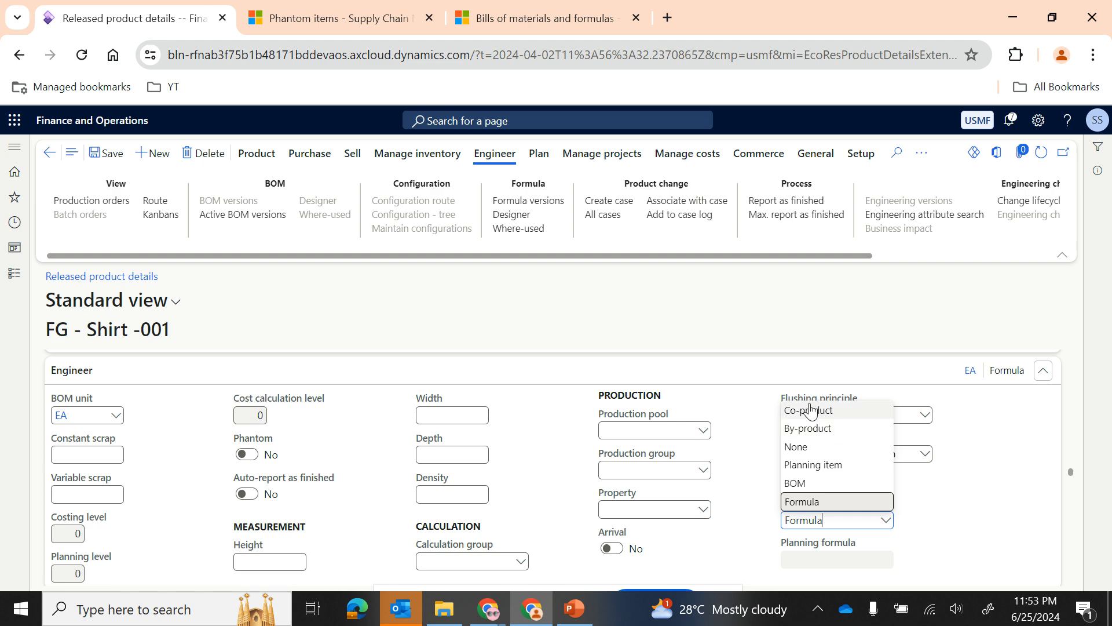
left_click(751, 516)
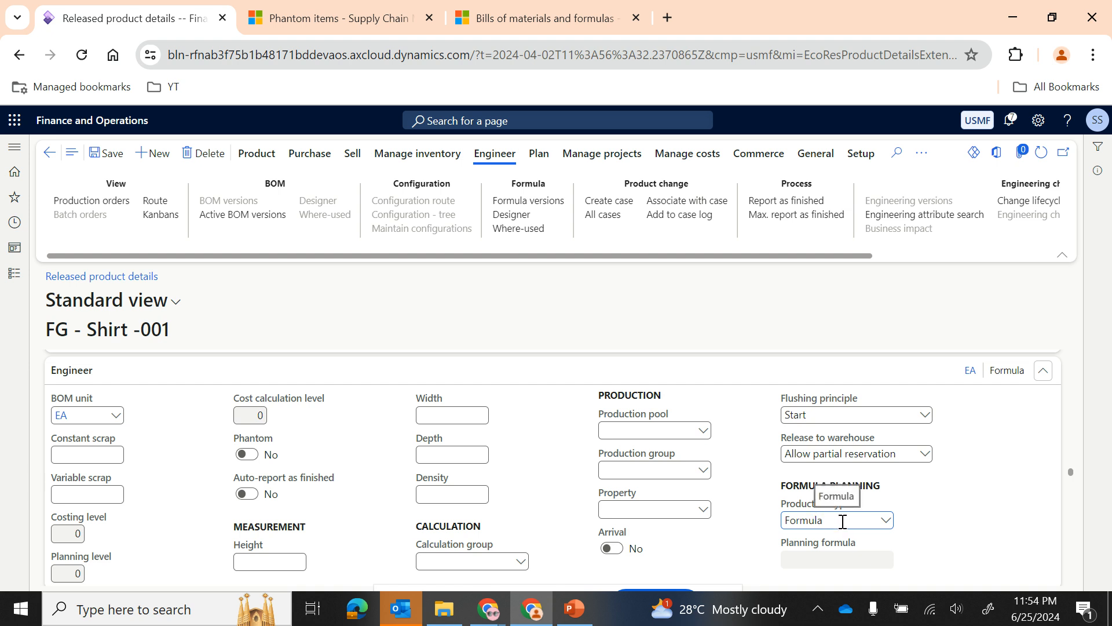
Step: Set the shirt's production type back to BOM under formula planning
left_click(886, 520)
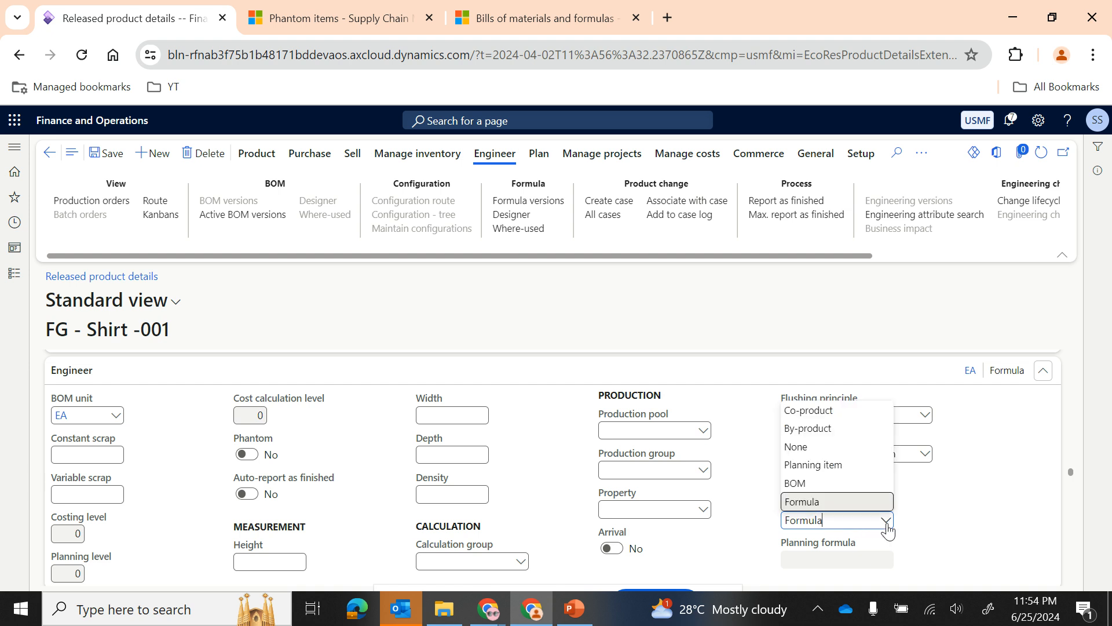
left_click(815, 482)
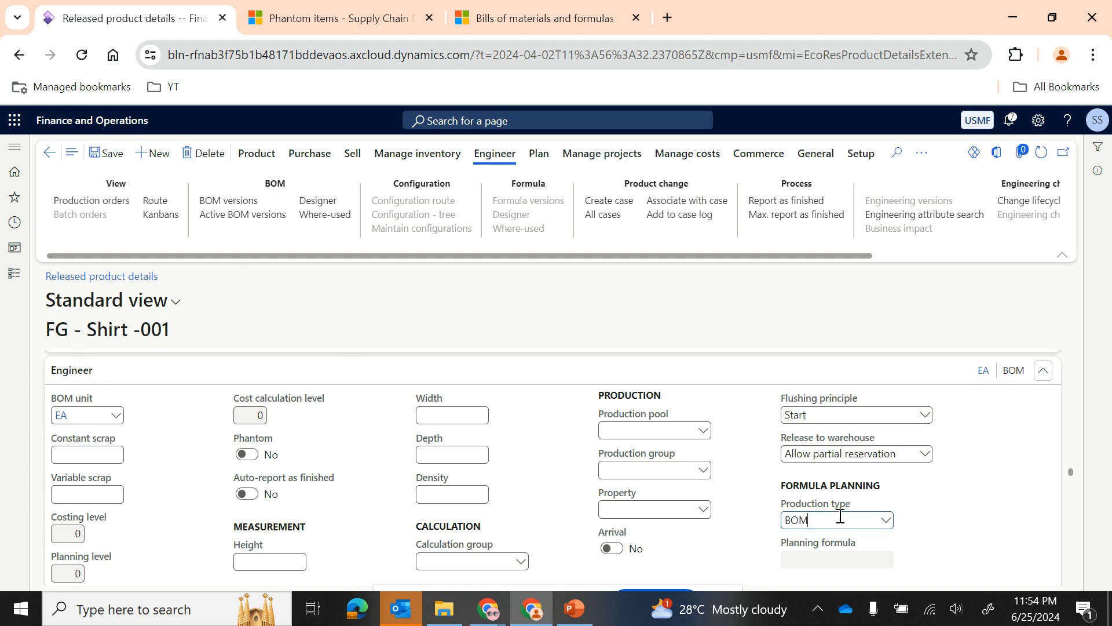
mouse_move(737, 537)
mouse_move(570, 614)
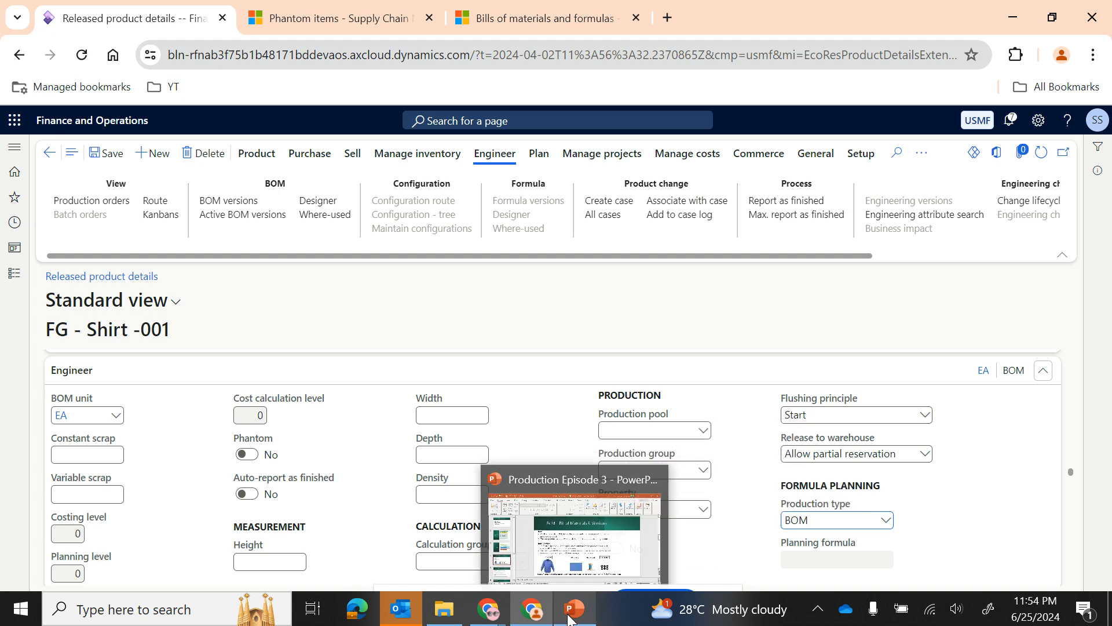
Step: Review the BoM – Bill of Materials & Versions slide in PowerPoint as a slide show, and return to the released product in Finance and Operations
left_click(564, 548)
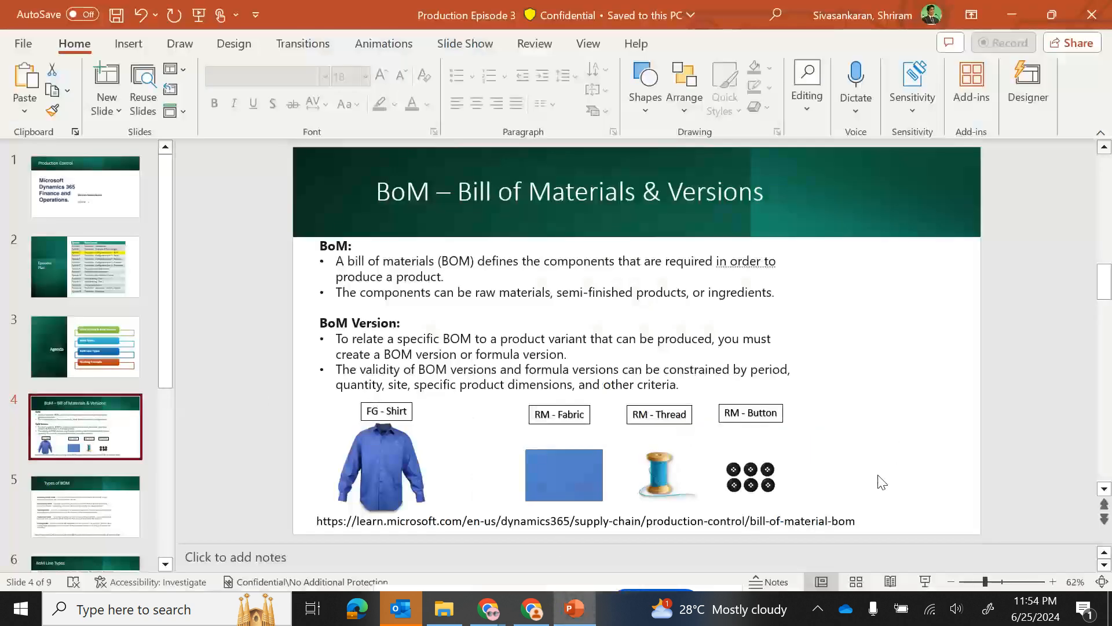
left_click(926, 582)
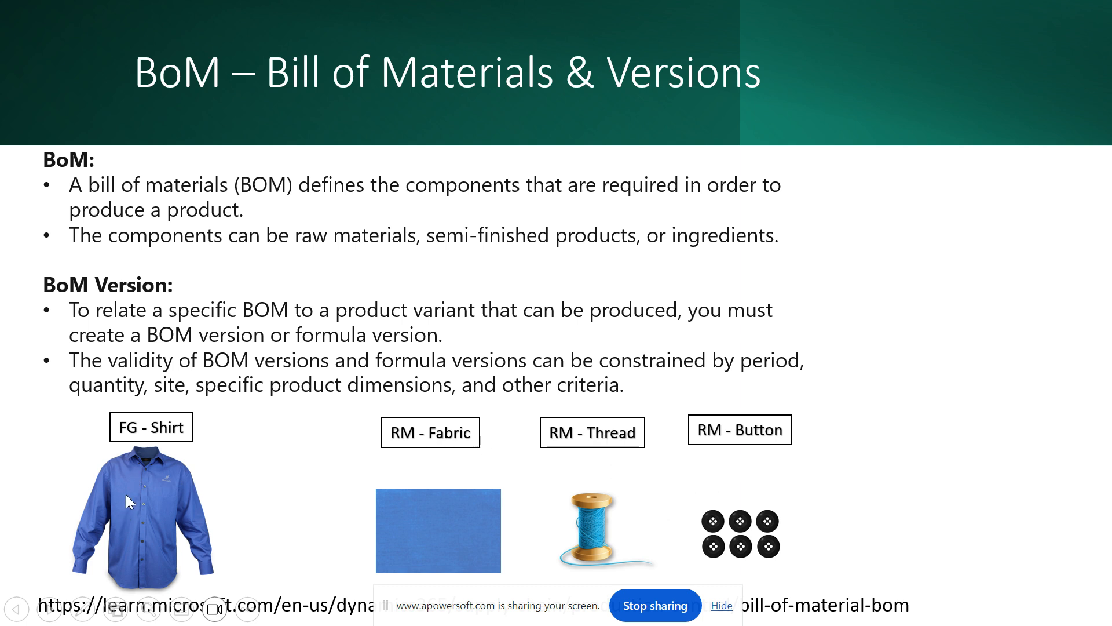
key("alt+Tab")
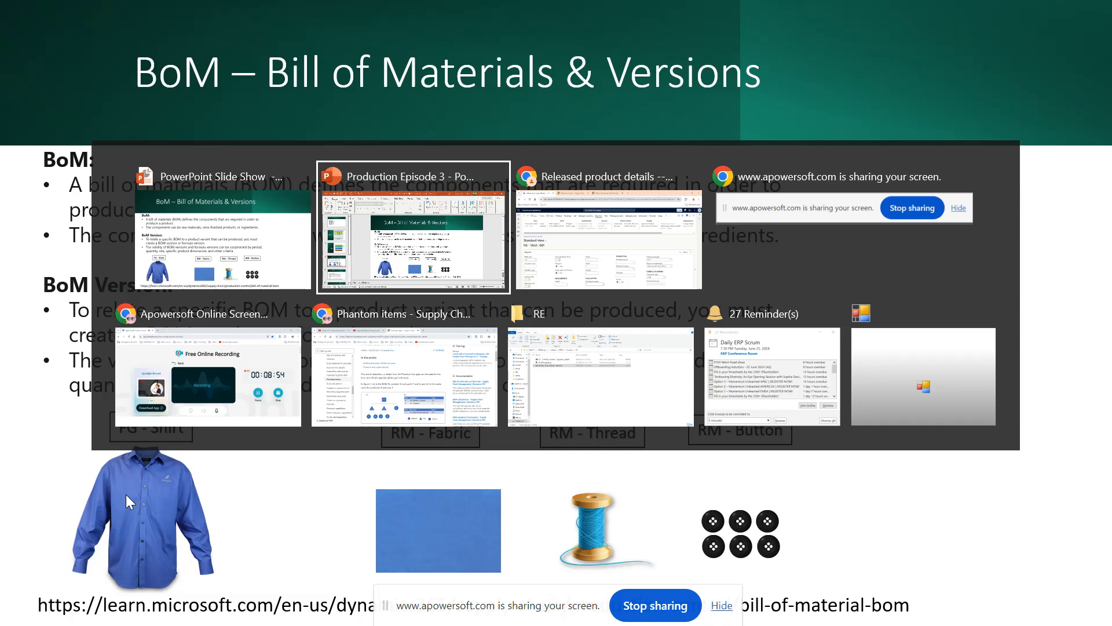
key("alt+Tab")
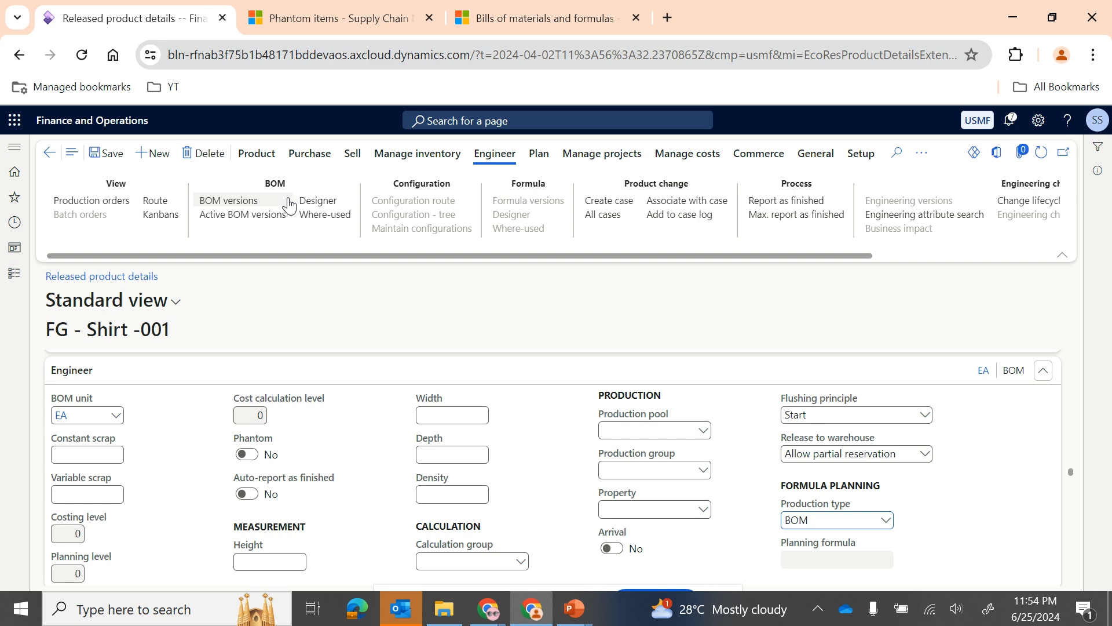
left_click(232, 206)
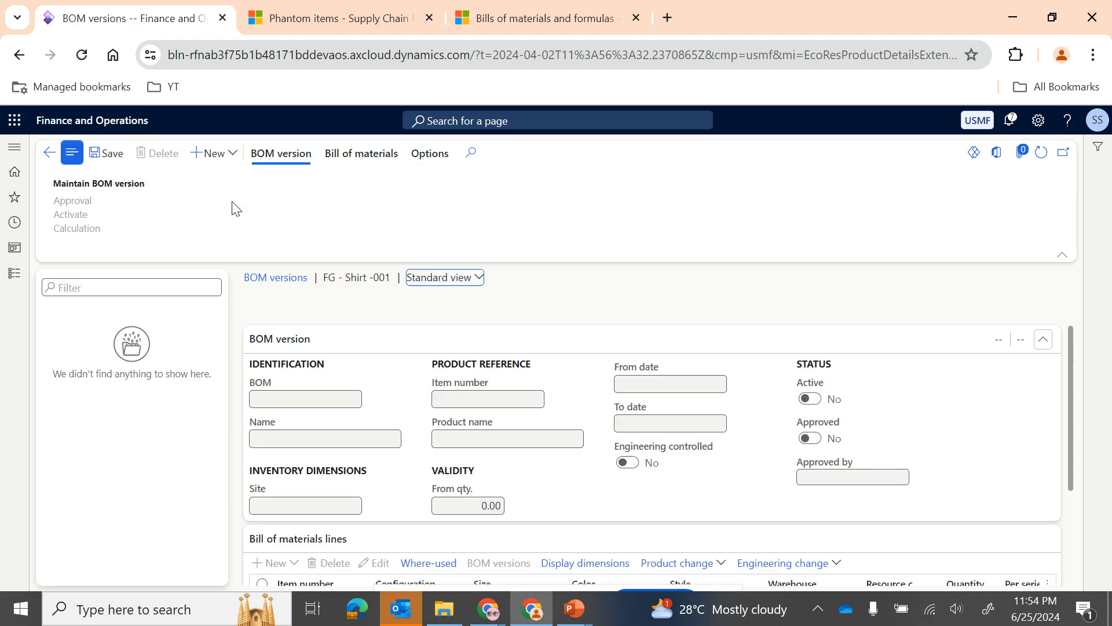
scroll(396, 398, "down", 3)
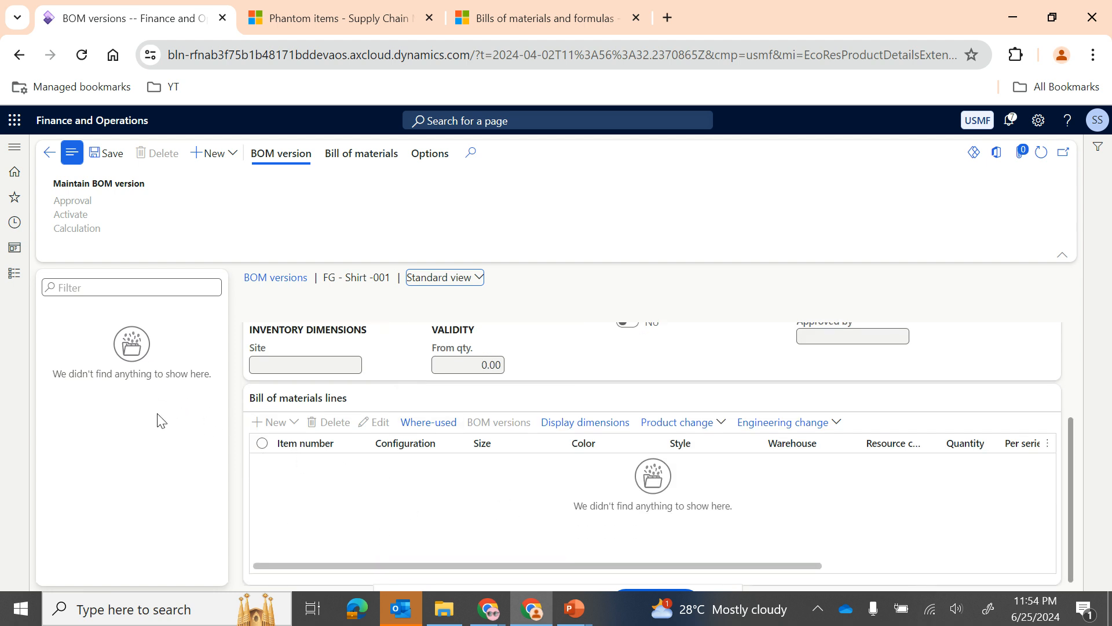
left_click(228, 158)
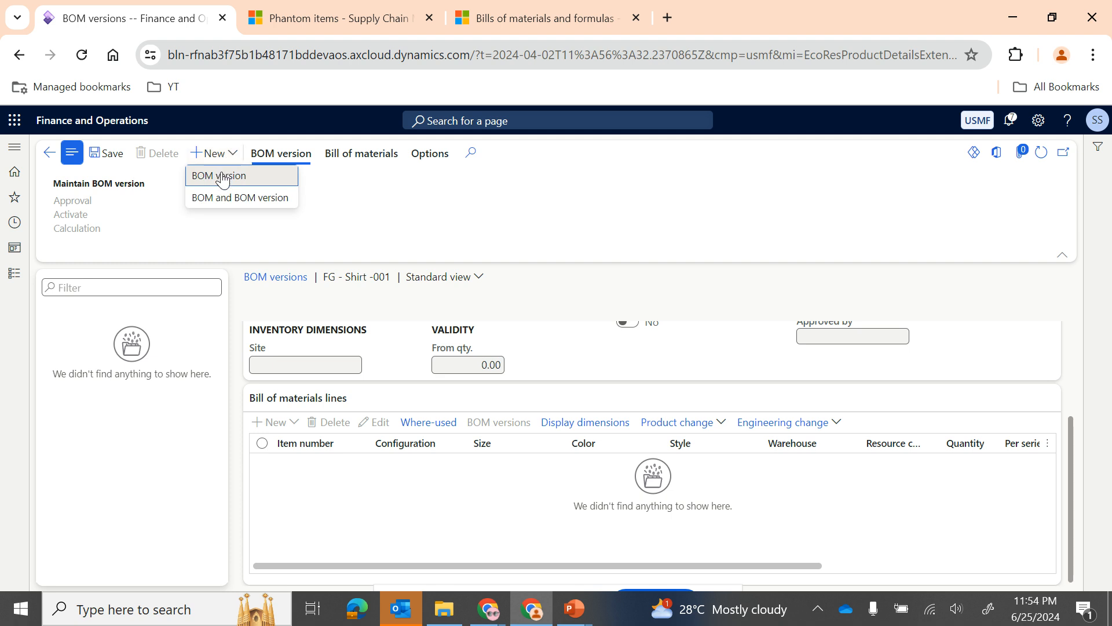
left_click(223, 178)
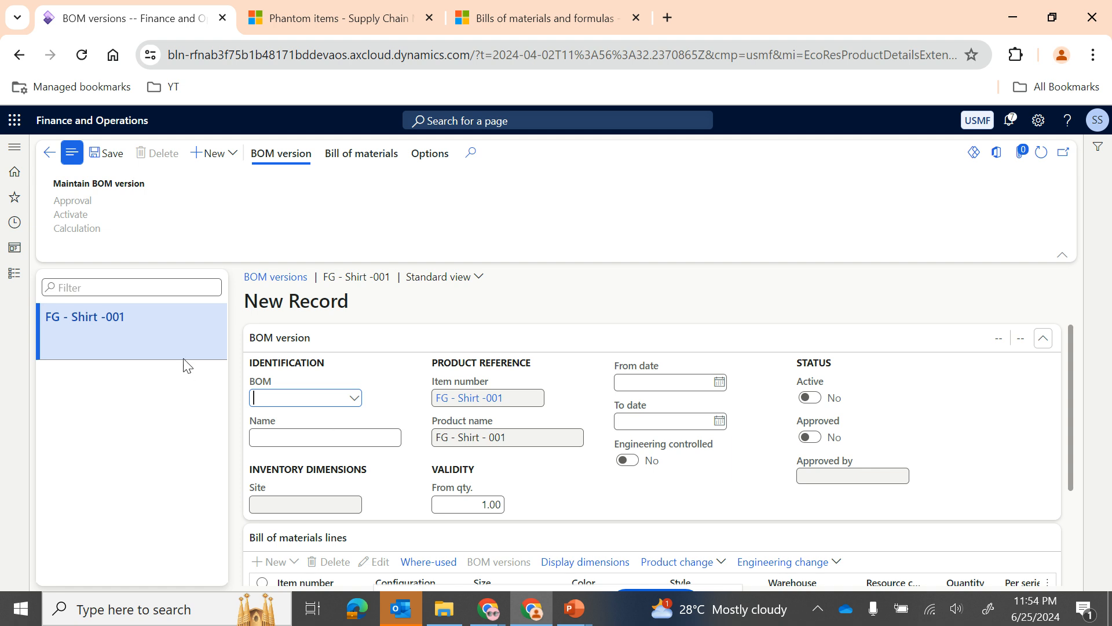
left_click(55, 159)
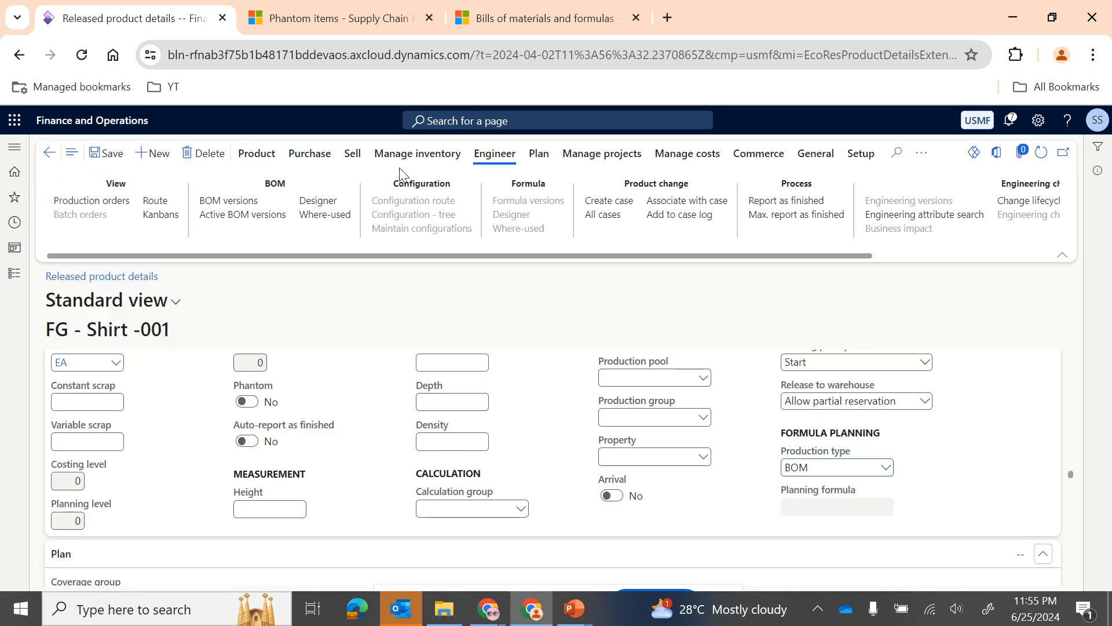
Step: Create a new BOM and BOM version for the shirt, named FG - Shirt - BOM 001, for site 2
left_click(255, 203)
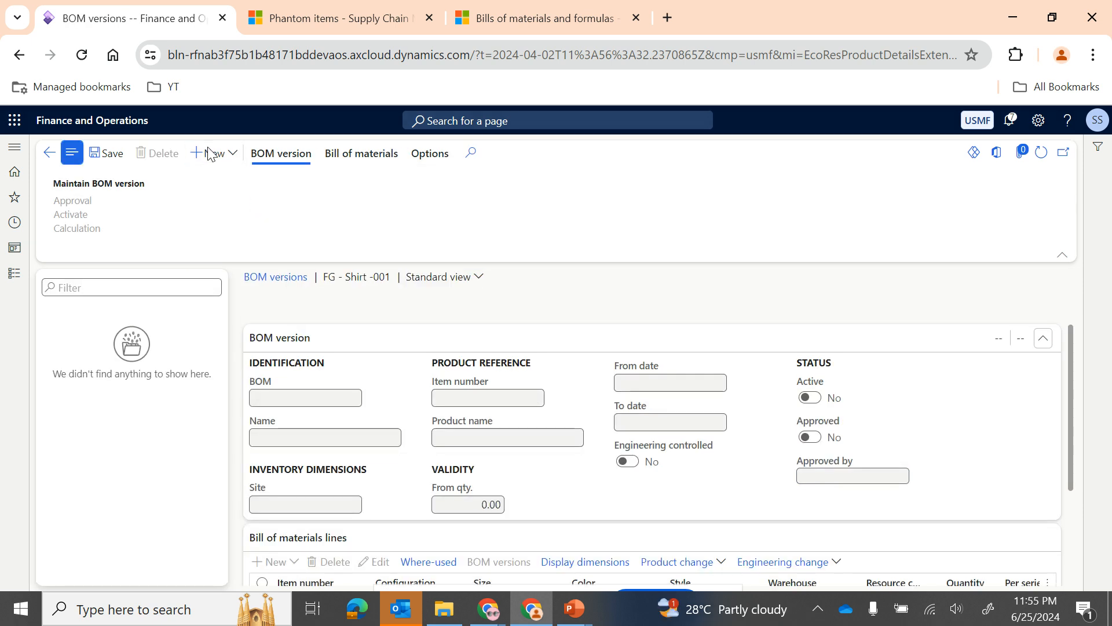
left_click(208, 154)
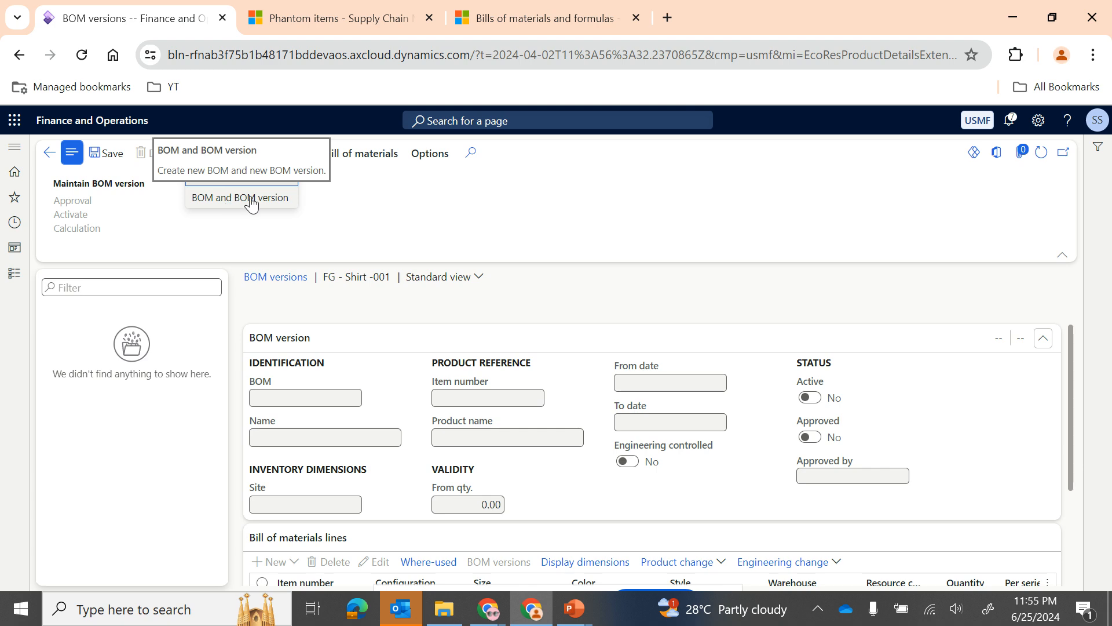
left_click(248, 200)
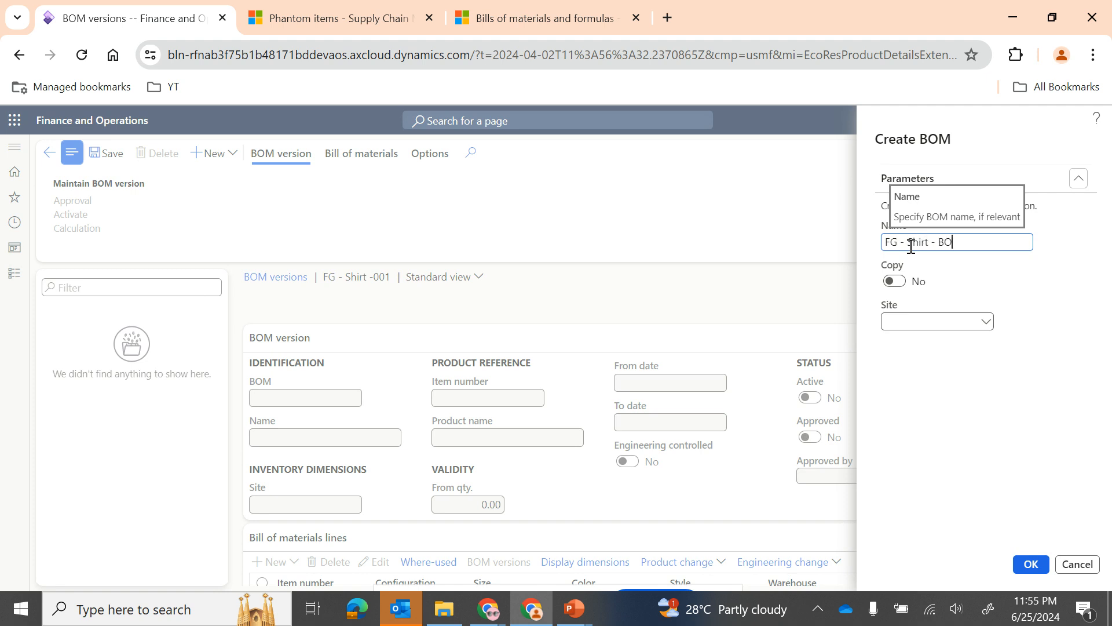
type("001")
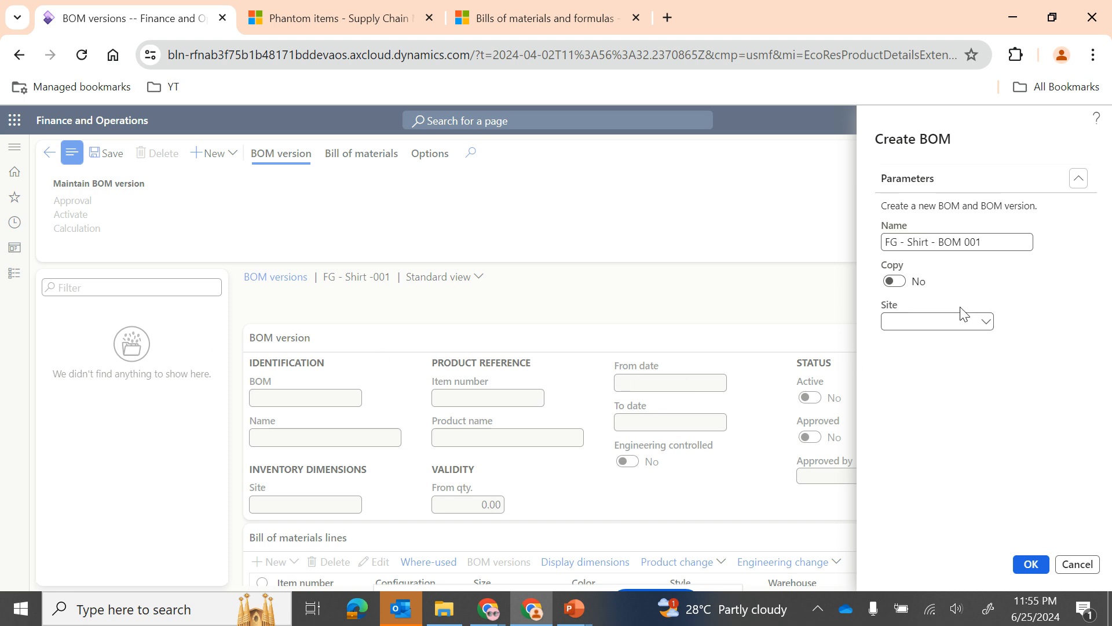
left_click(987, 323)
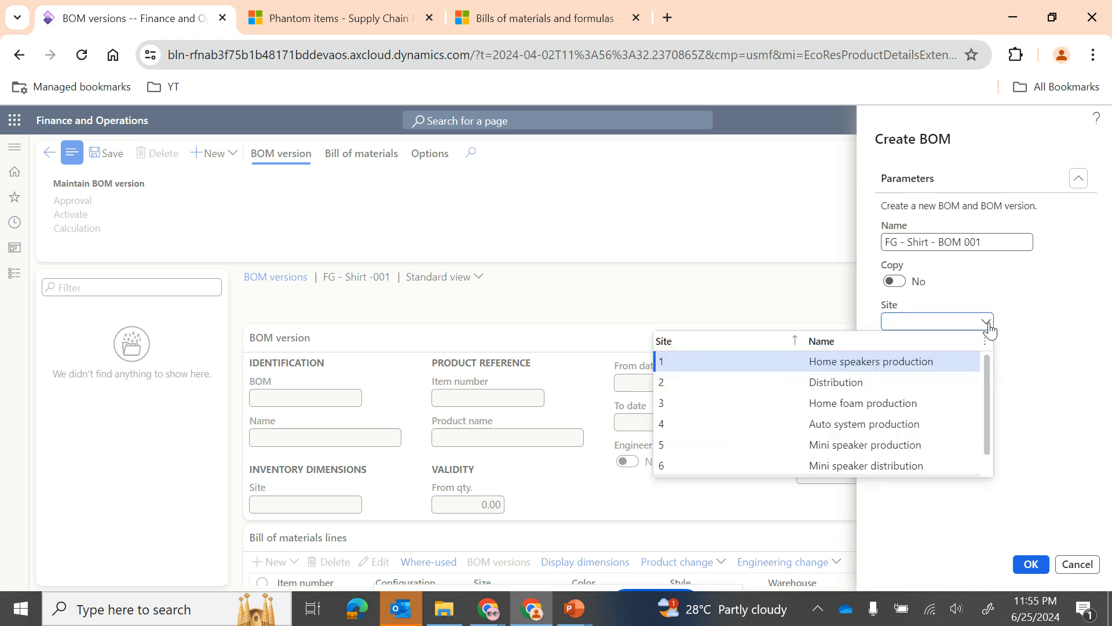
left_click(763, 384)
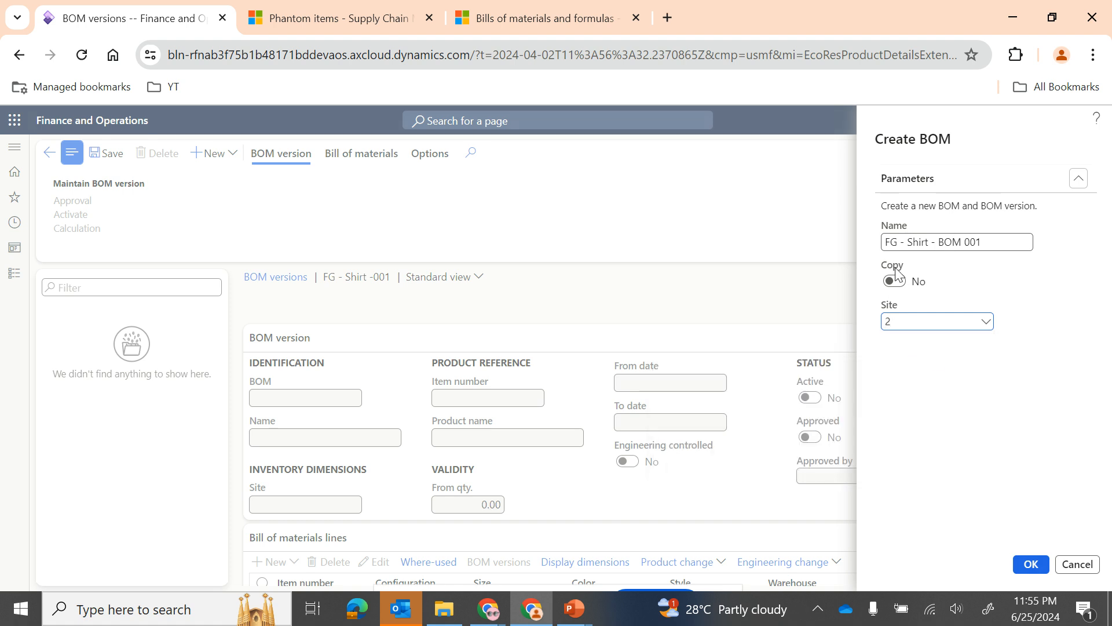
left_click(1032, 566)
Step: Examine the header, bill of materials lines and line details of FG - Shirt - BOM 001
scroll(195, 453, "down", 1)
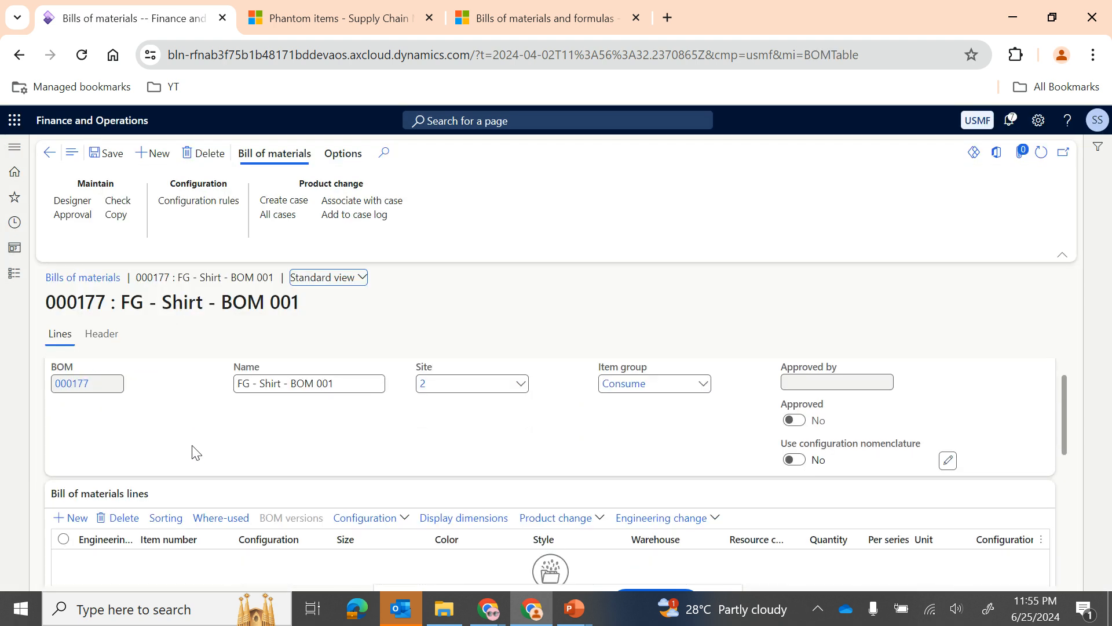
scroll(195, 452, "down", 3)
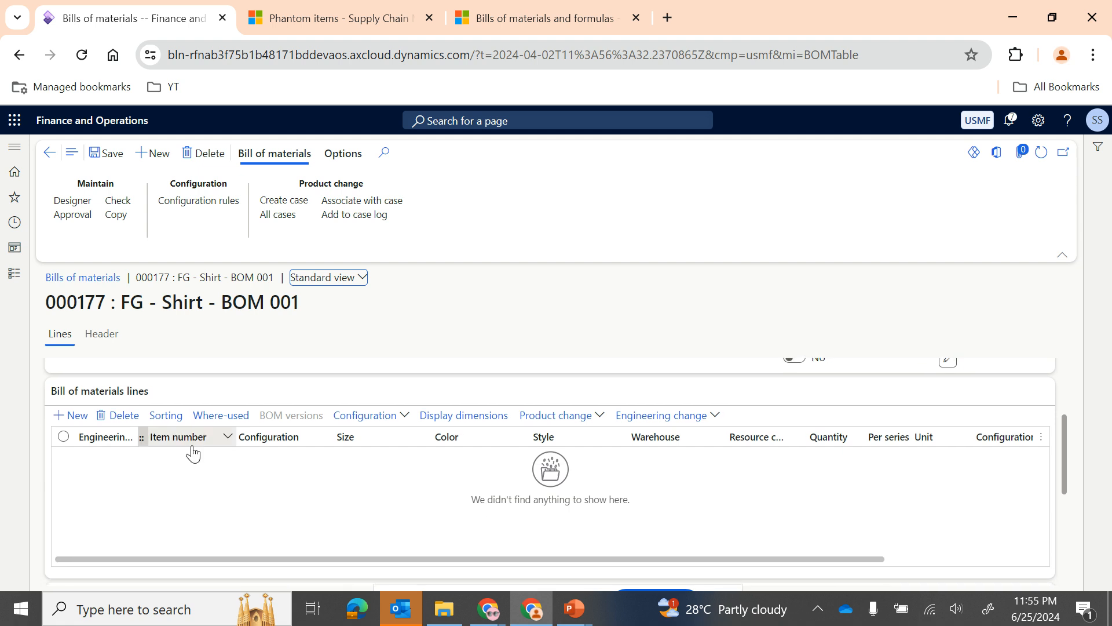
scroll(193, 452, "up", 3)
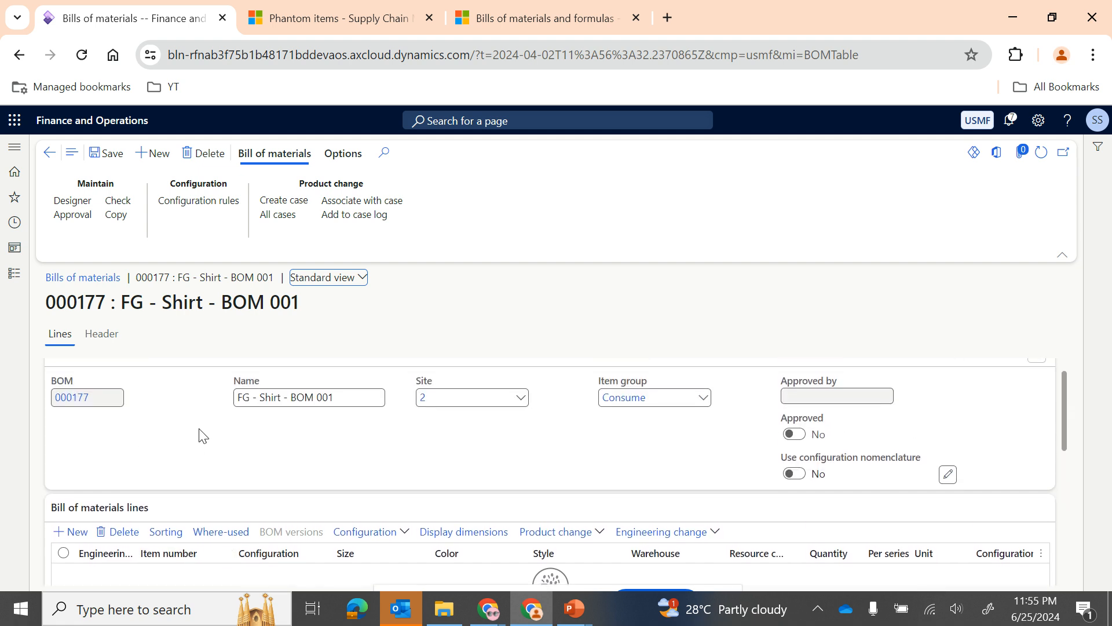
scroll(203, 434, "up", 1)
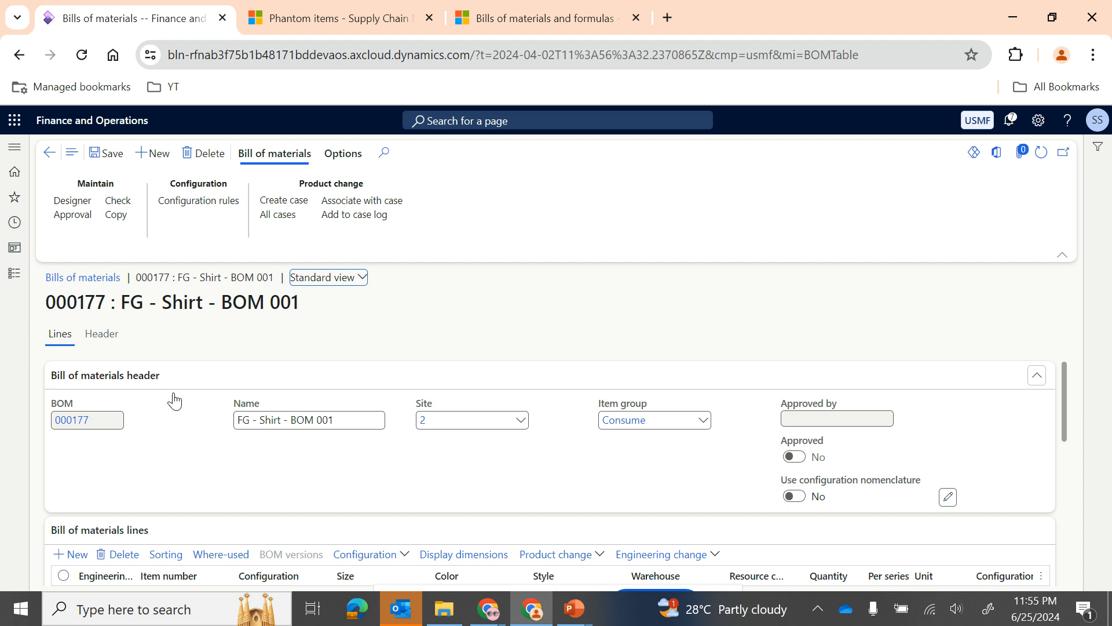
scroll(206, 472, "down", 3)
scroll(232, 547, "down", 5)
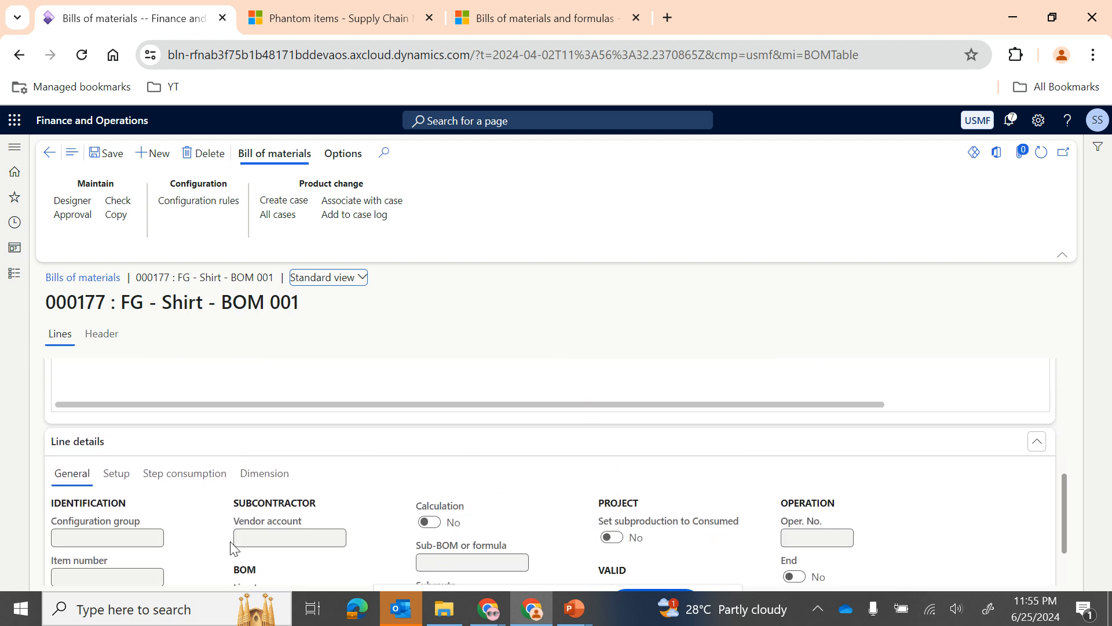
scroll(174, 474, "up", 3)
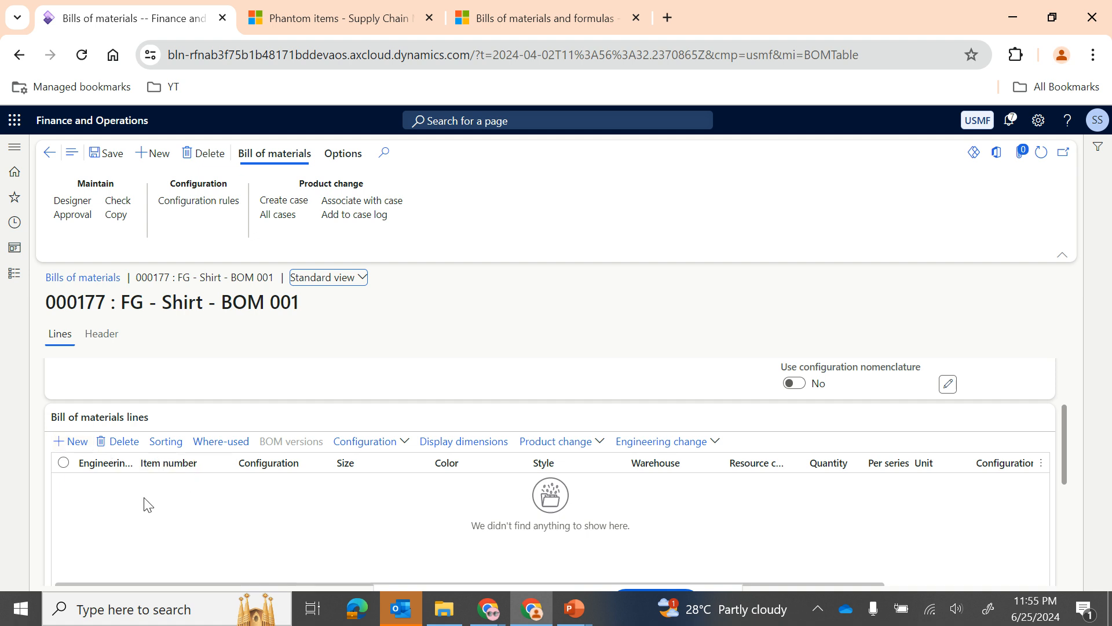
Step: Add a bill of materials line for item RM - Fabric and set its warehouse to 21
left_click(71, 441)
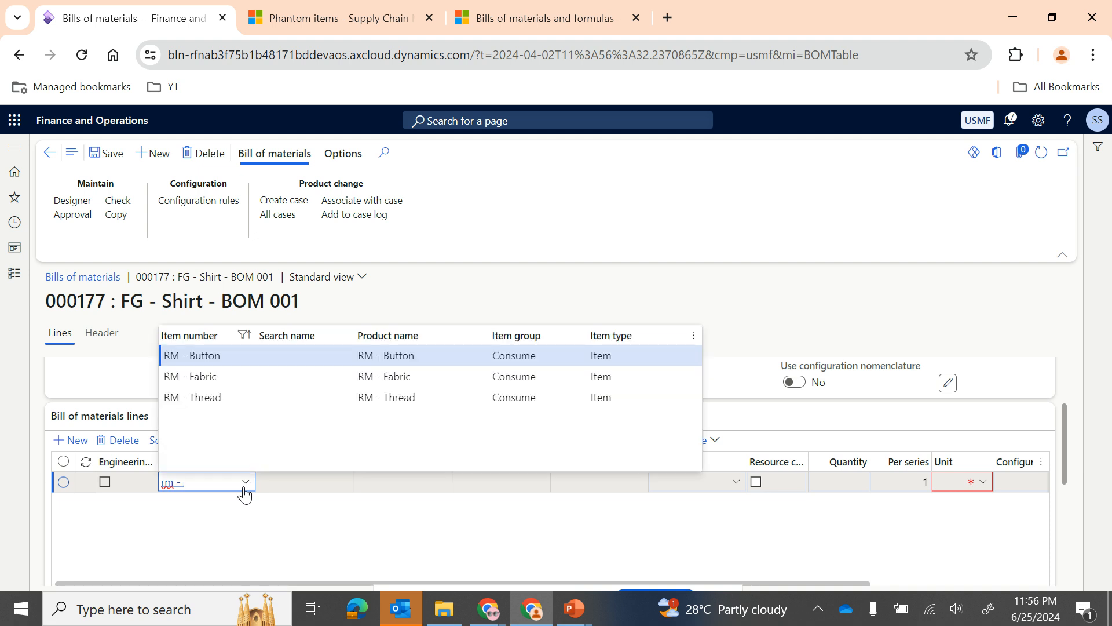
left_click(221, 376)
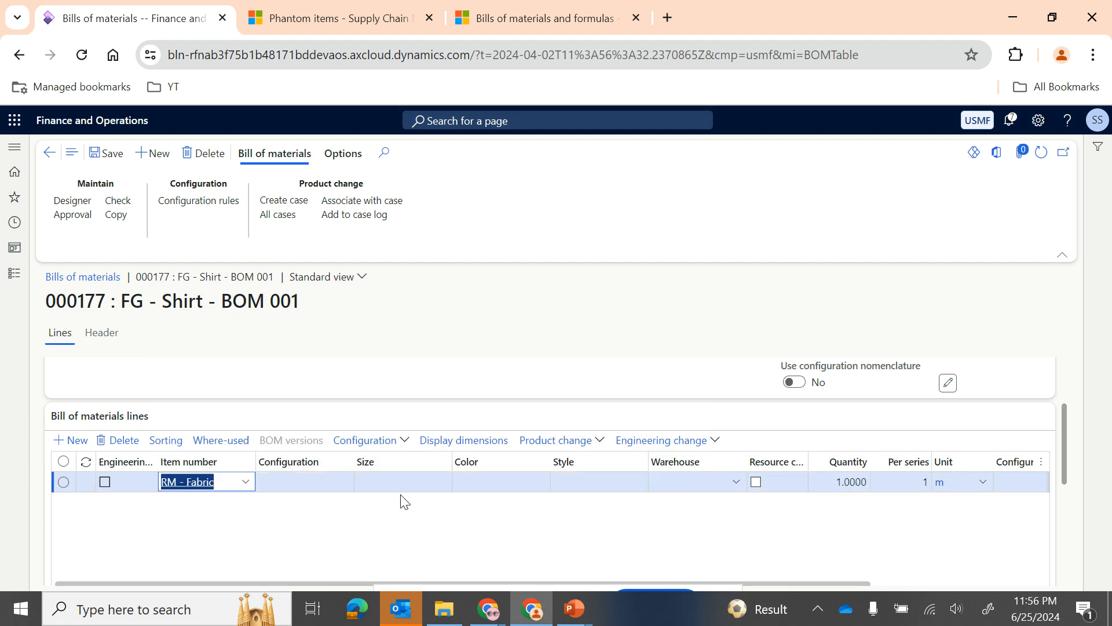
scroll(503, 509, "right", 3)
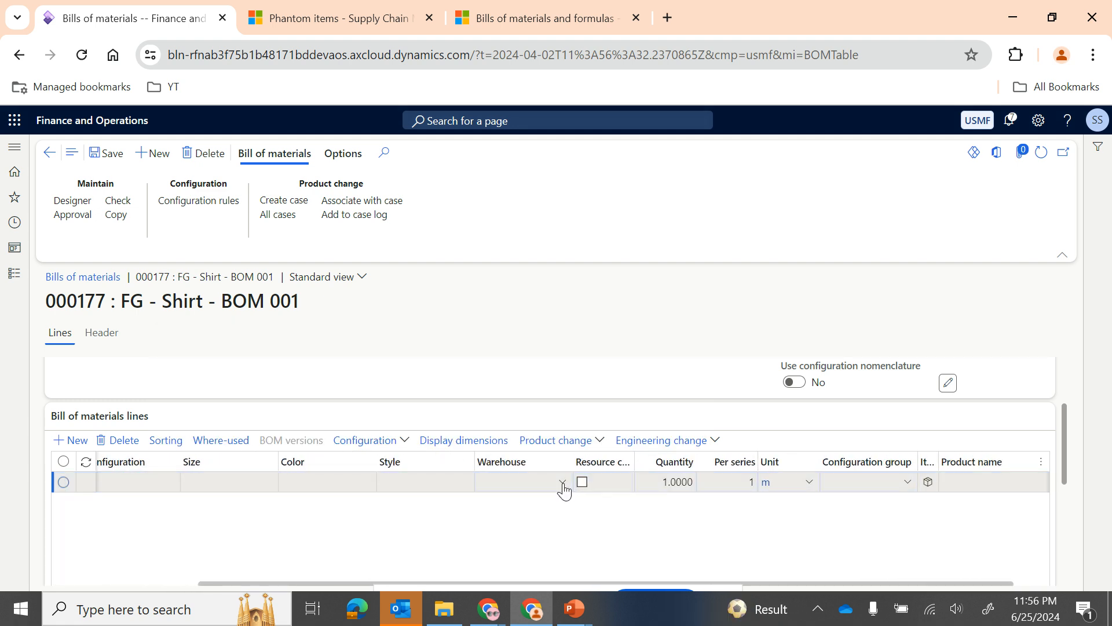
left_click(564, 490)
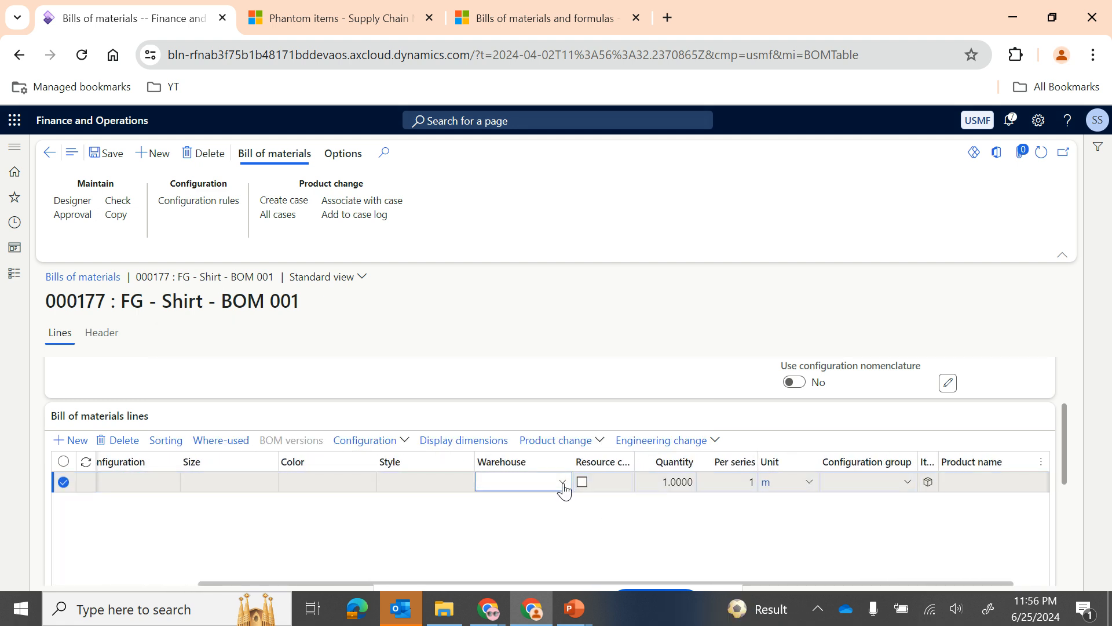
left_click(564, 484)
type("21")
key("Tab")
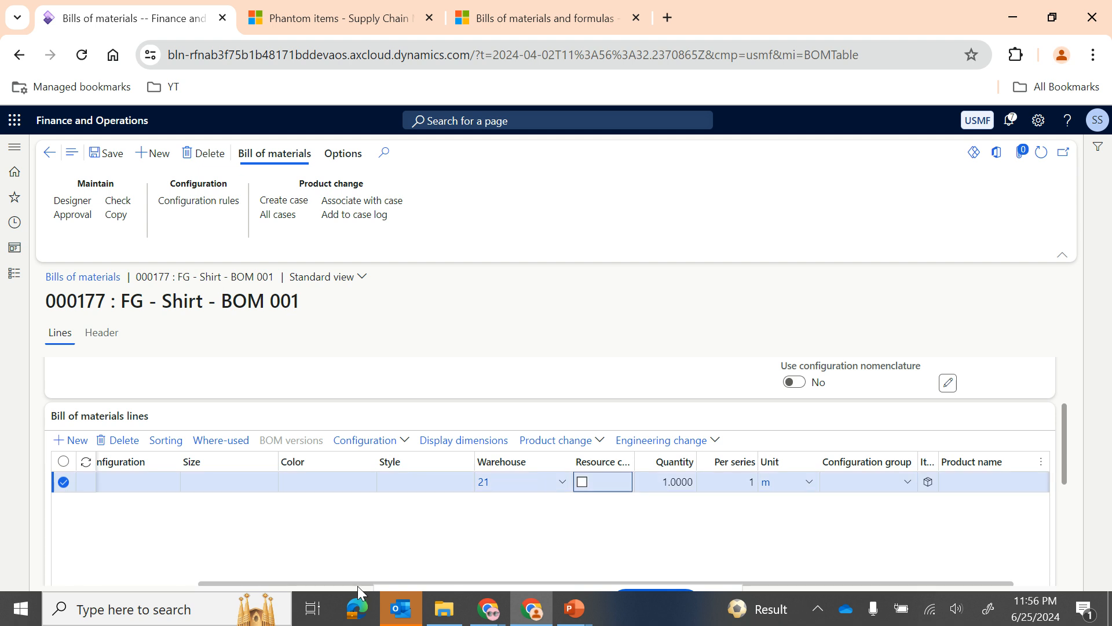
Step: Set the quantity of the RM - Fabric line to 2
scroll(214, 531, "left", 3)
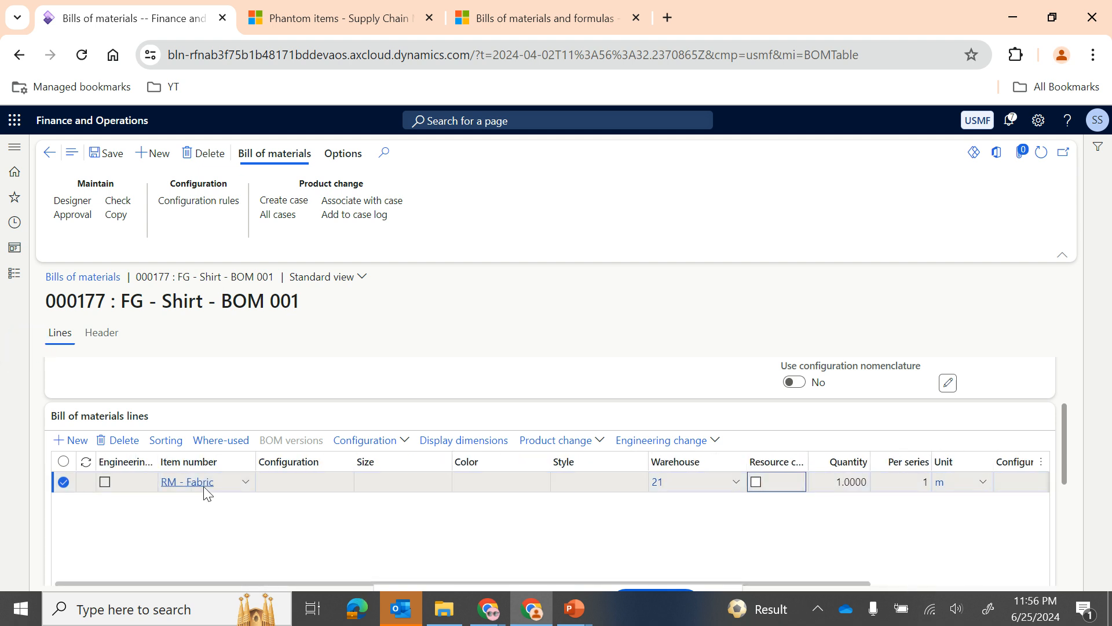
scroll(598, 541, "right", 3)
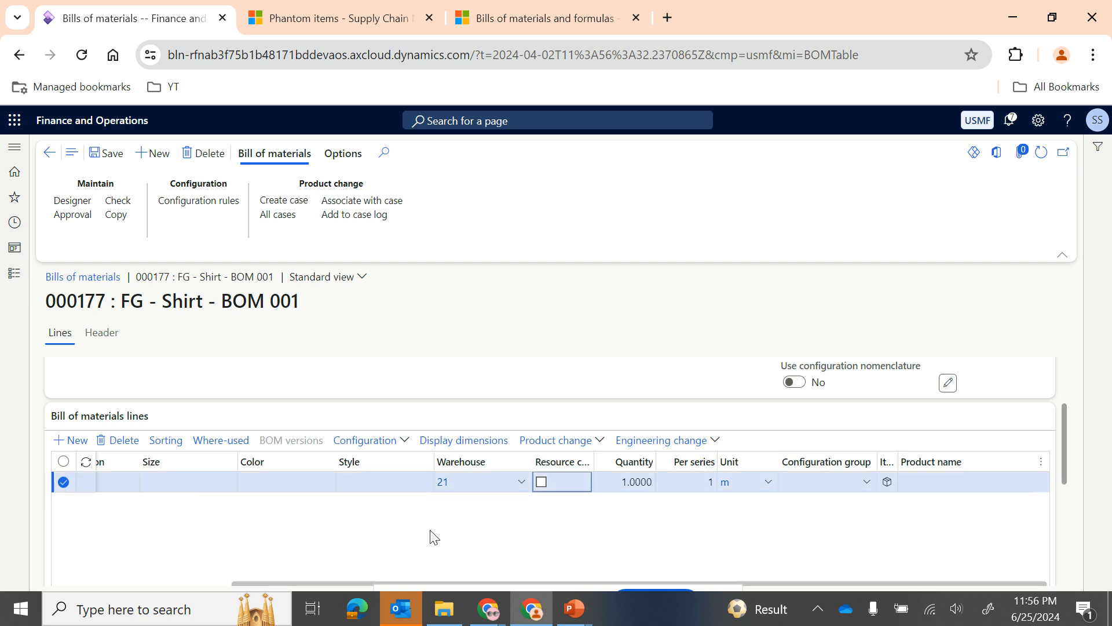
scroll(432, 536, "left", 5)
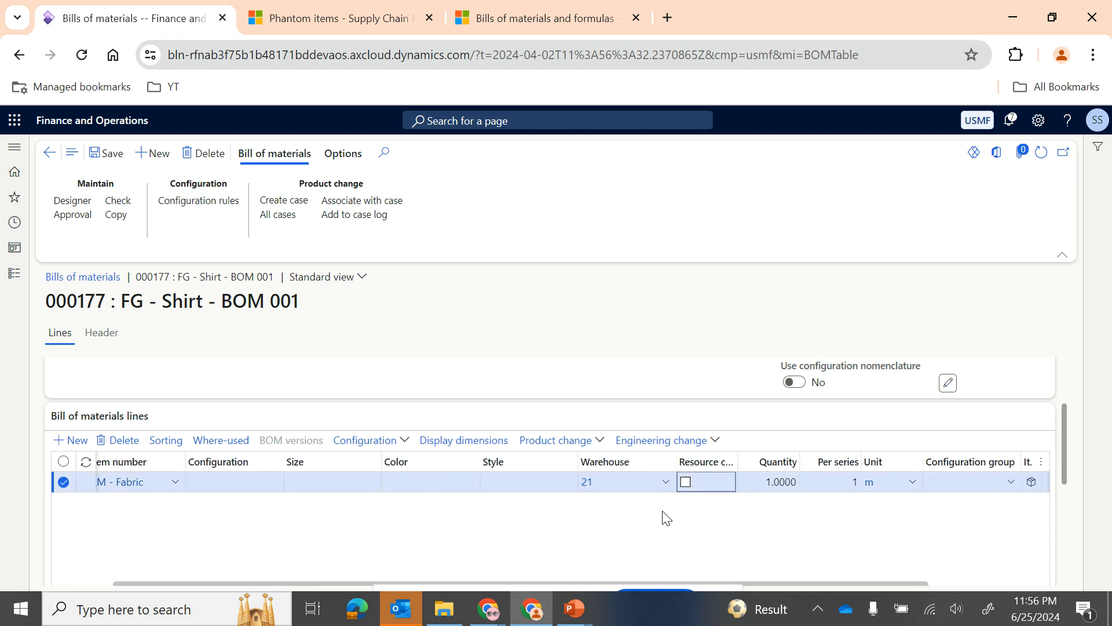
scroll(666, 517, "right", 3)
left_click(634, 483)
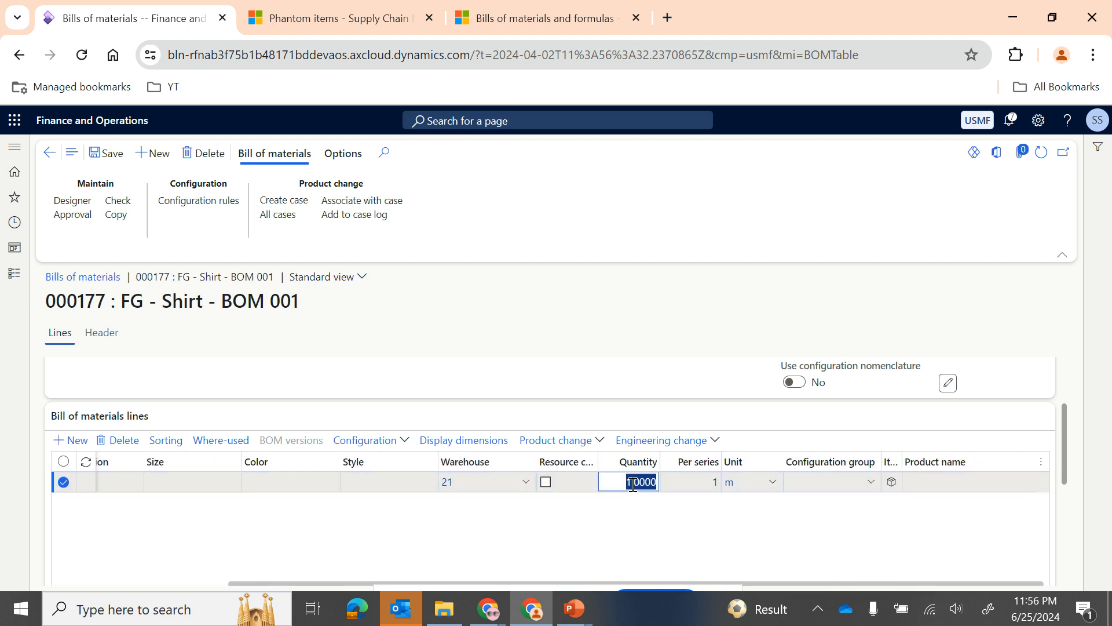
type("2")
key("Tab")
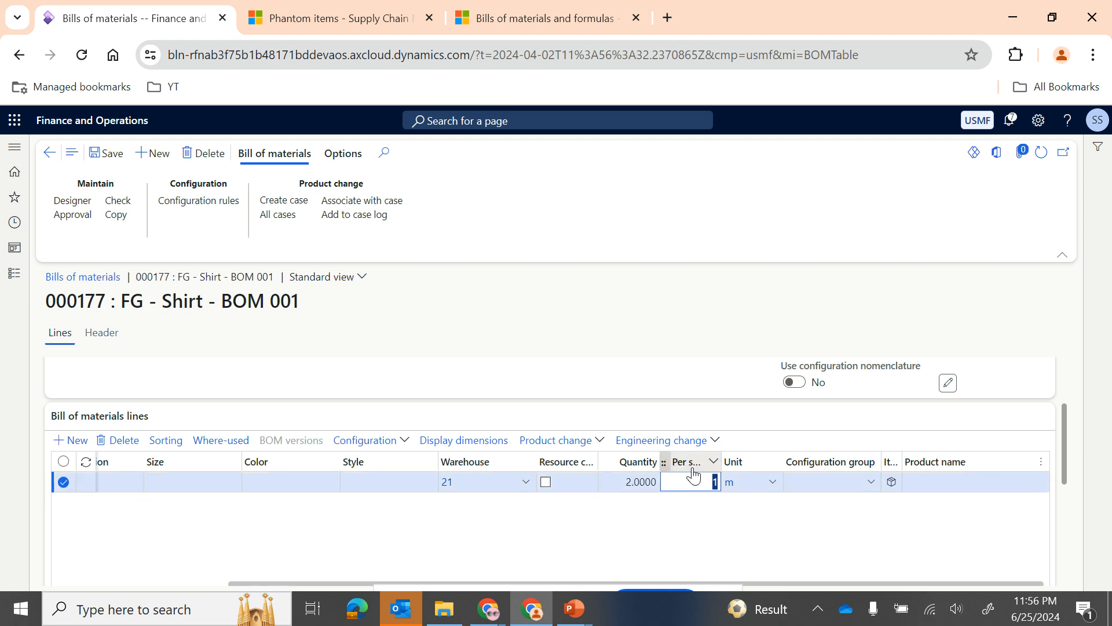
Step: Set the RM - Fabric line's quantity back to 1
left_click(631, 487)
type("1")
key("Tab")
Step: Add a second bill of materials line for item RM - Thread
scroll(464, 530, "left", 5)
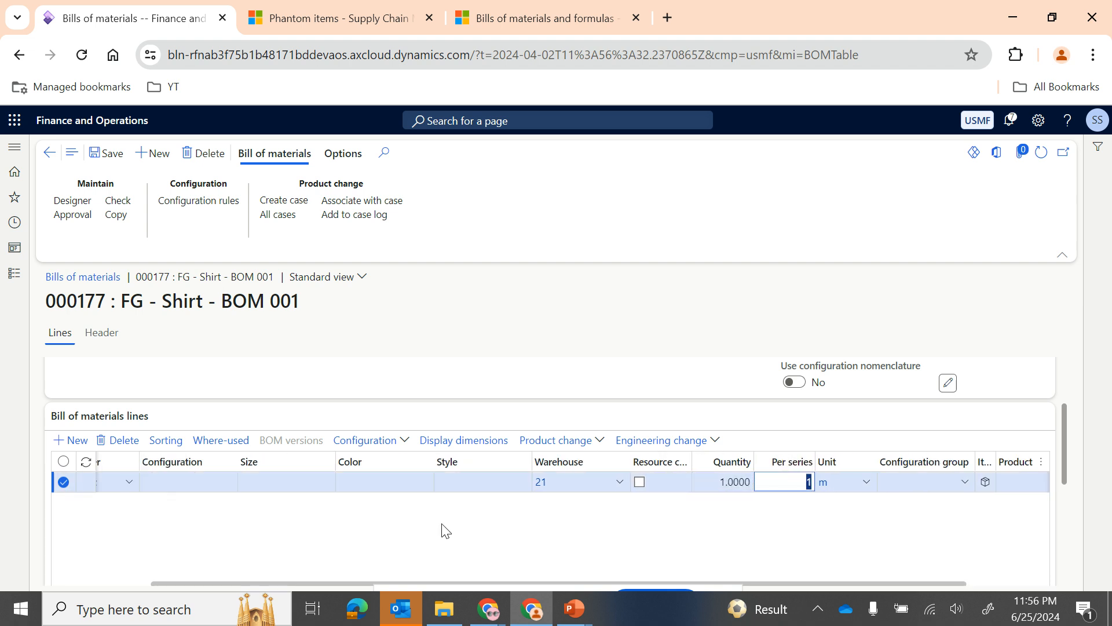
left_click(271, 487)
key("alt+n")
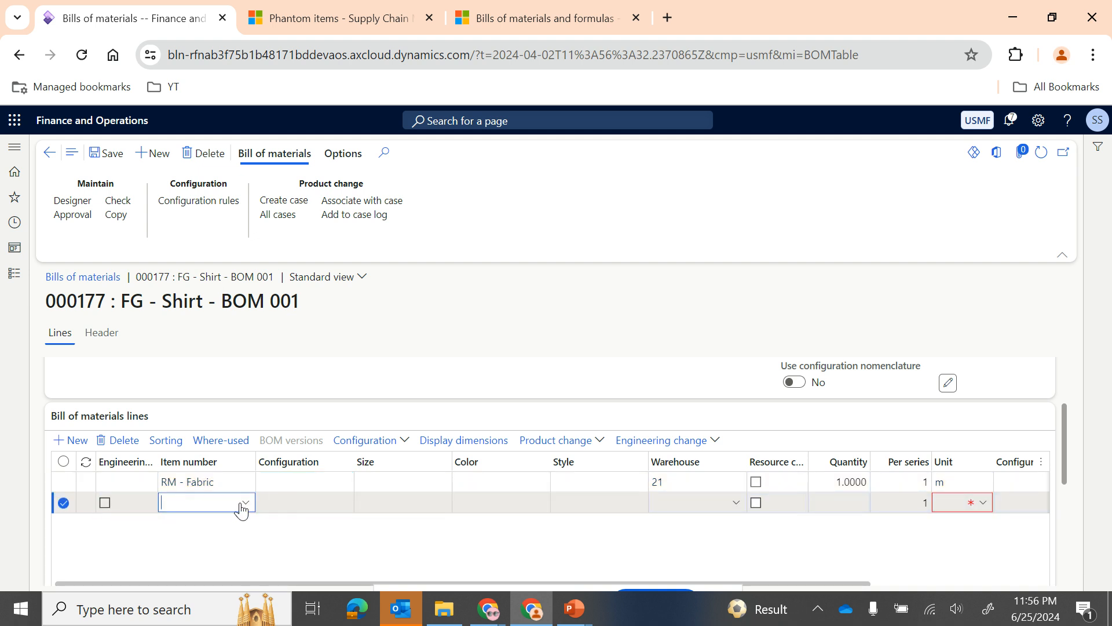
left_click(242, 504)
type("rm")
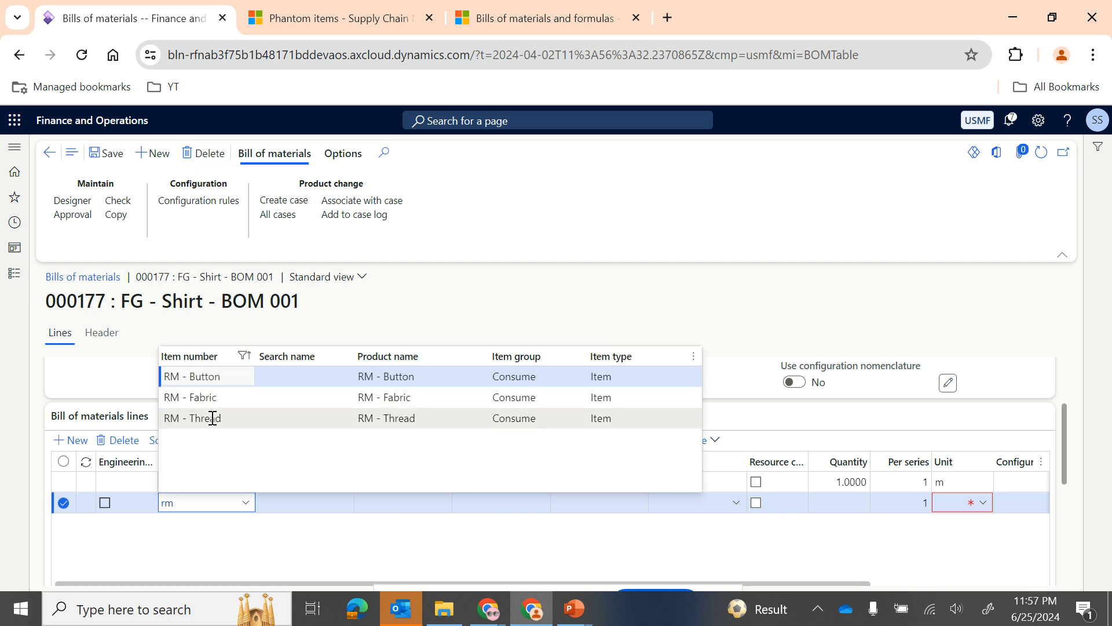
key("Return")
Step: Set the RM - Thread line's warehouse to 21 and its quantity to 2
left_click(646, 504)
left_click(463, 504)
type("21")
key("Tab")
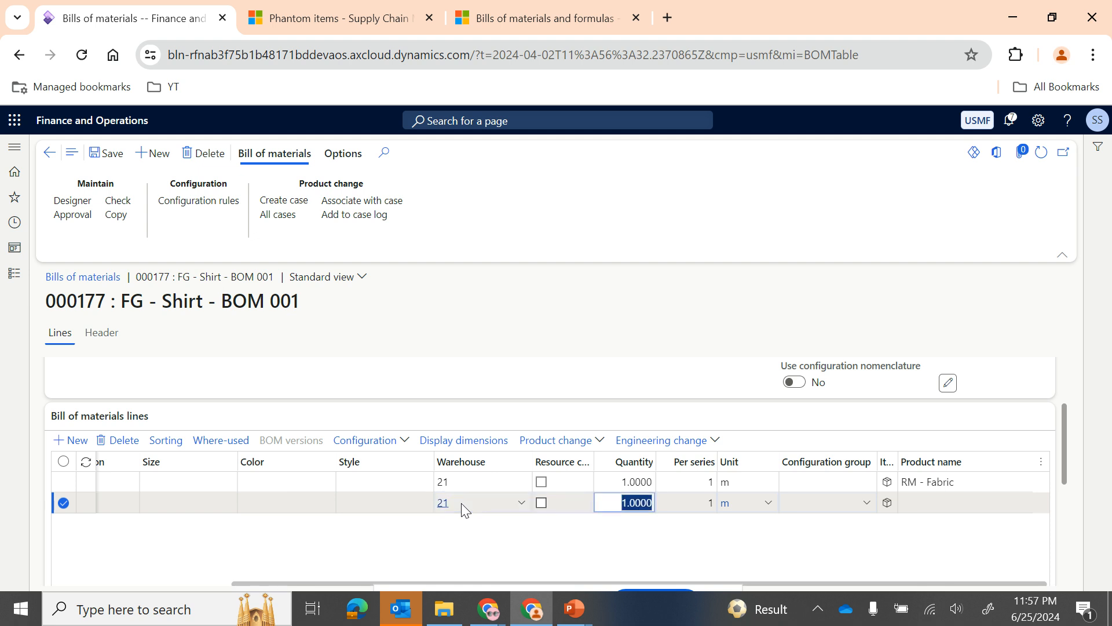
type("2")
key("Tab")
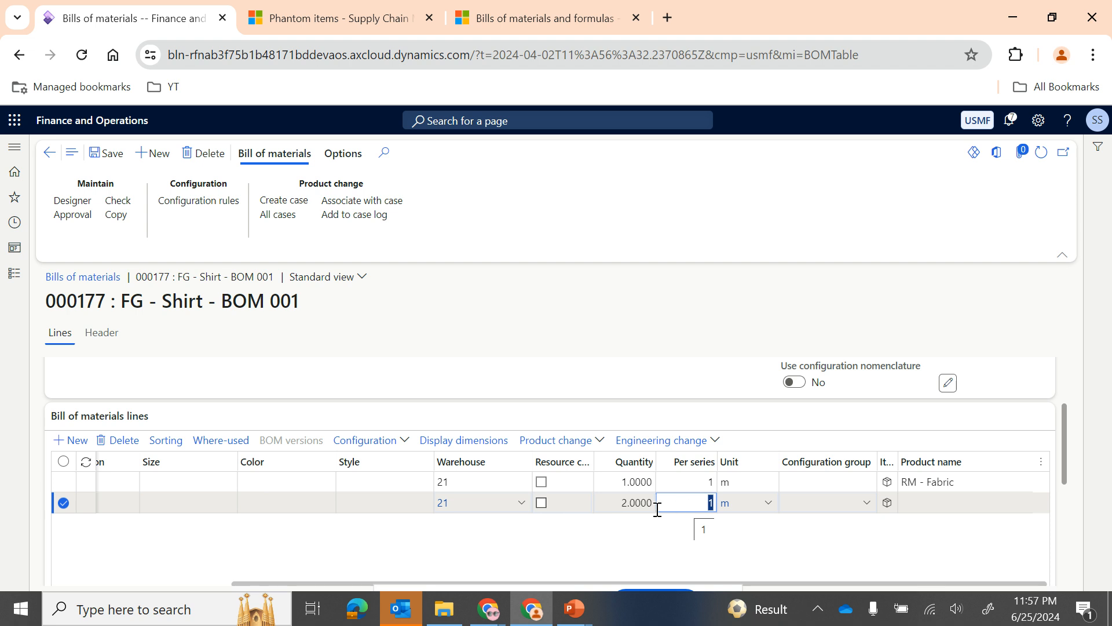
Step: Add a third bill of materials line for item RM - Button
scroll(467, 504, "left", 3)
left_click(235, 503)
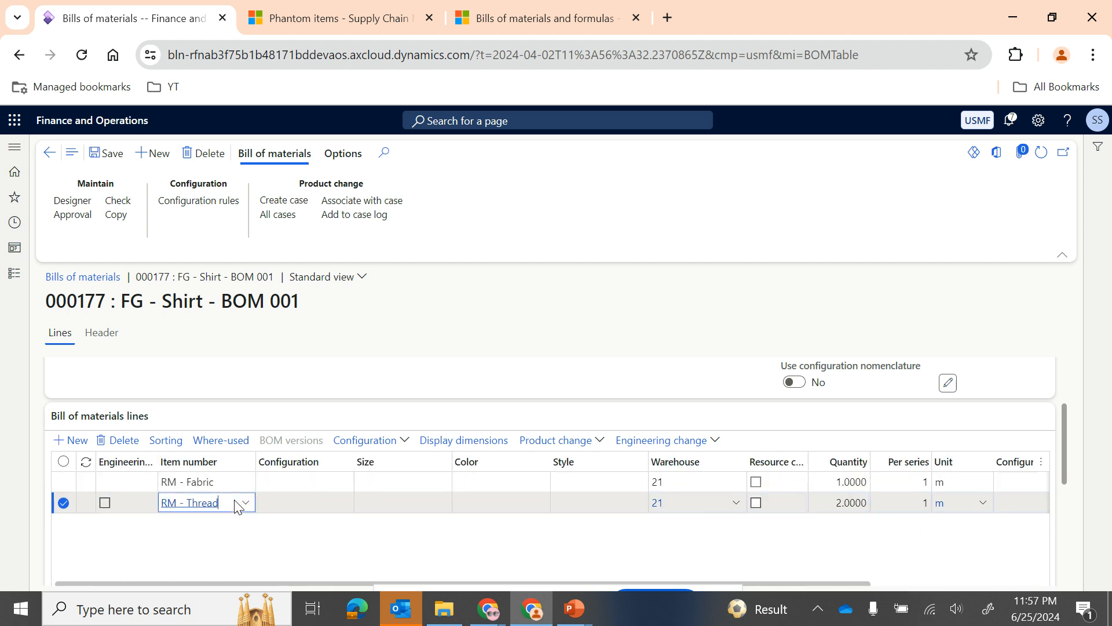
key("Down")
left_click(183, 525)
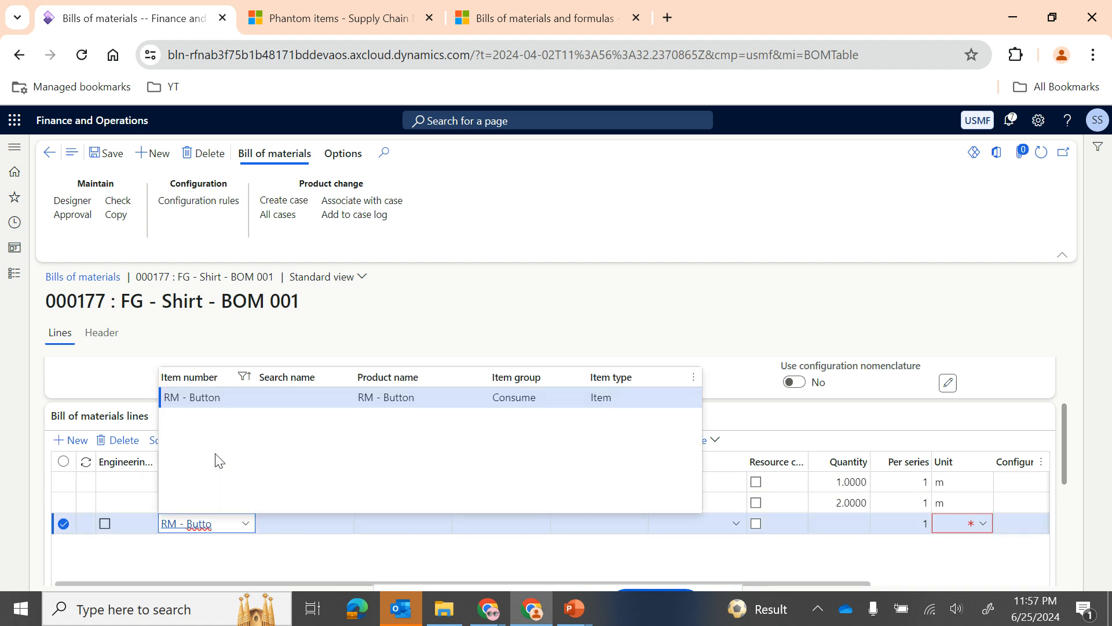
left_click(220, 405)
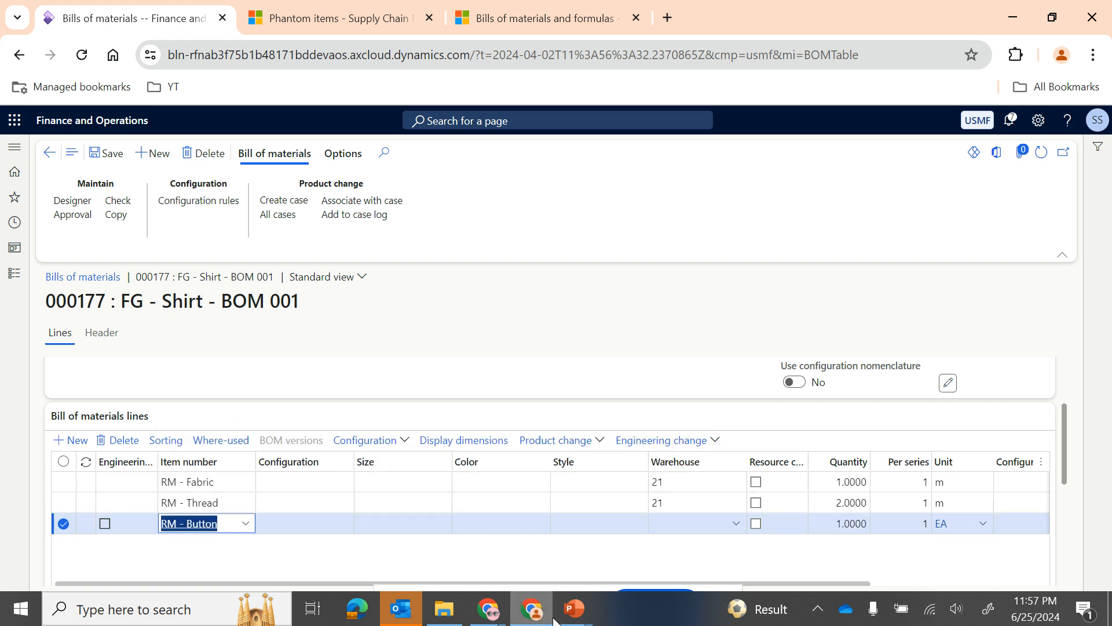
Step: Check the shirt and button pictures on the PowerPoint BoM slide and return to the bill of materials lines
mouse_move(567, 621)
left_click(695, 539)
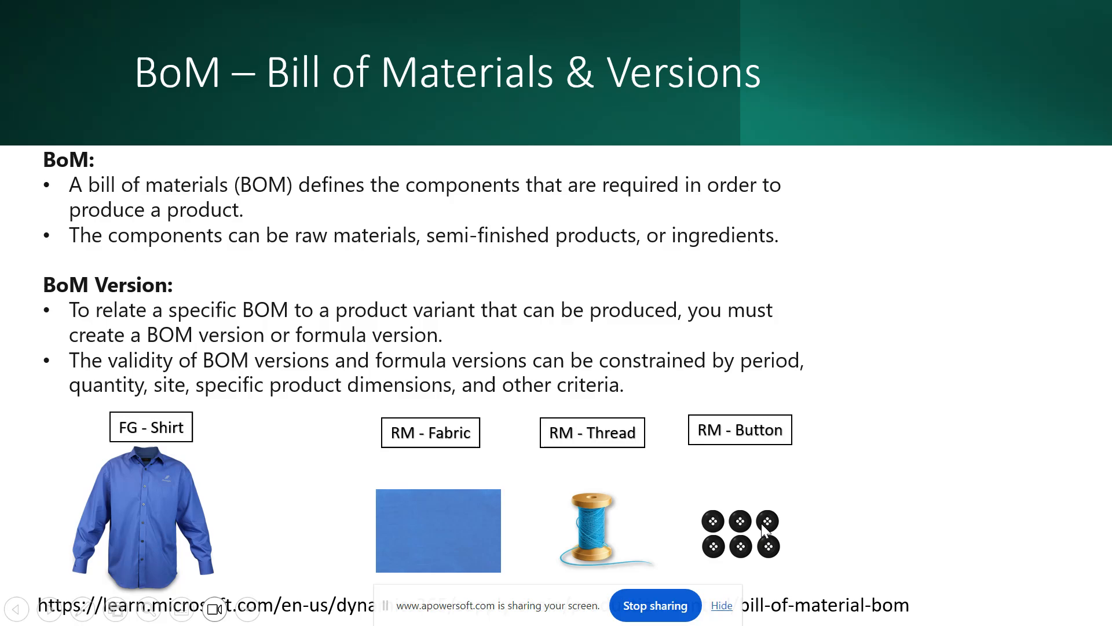
key("alt+Tab")
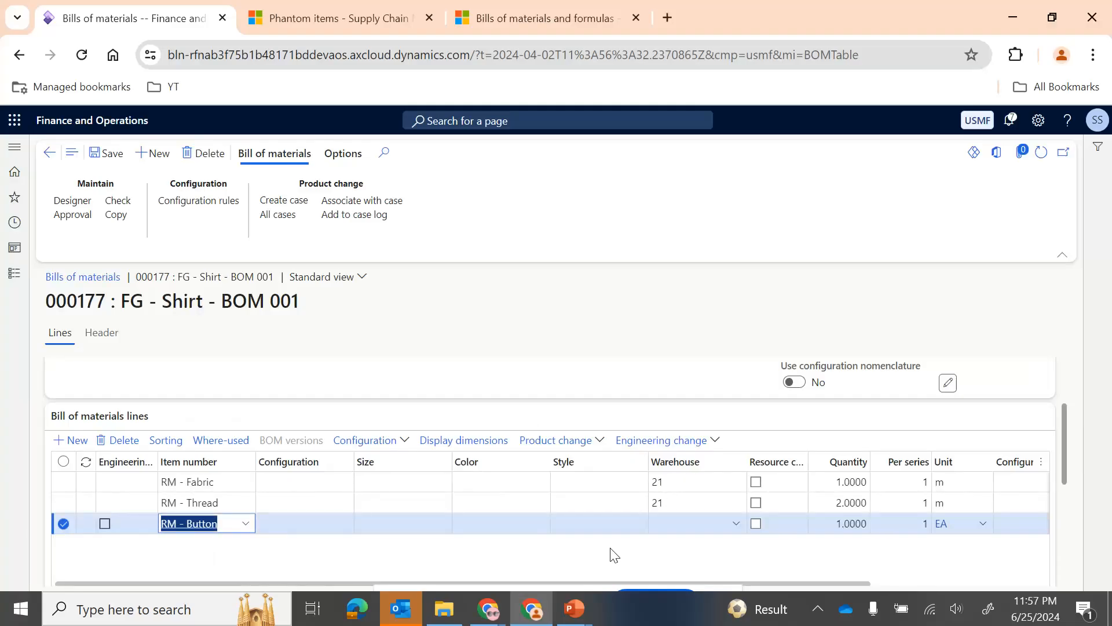
key("alt+Tab")
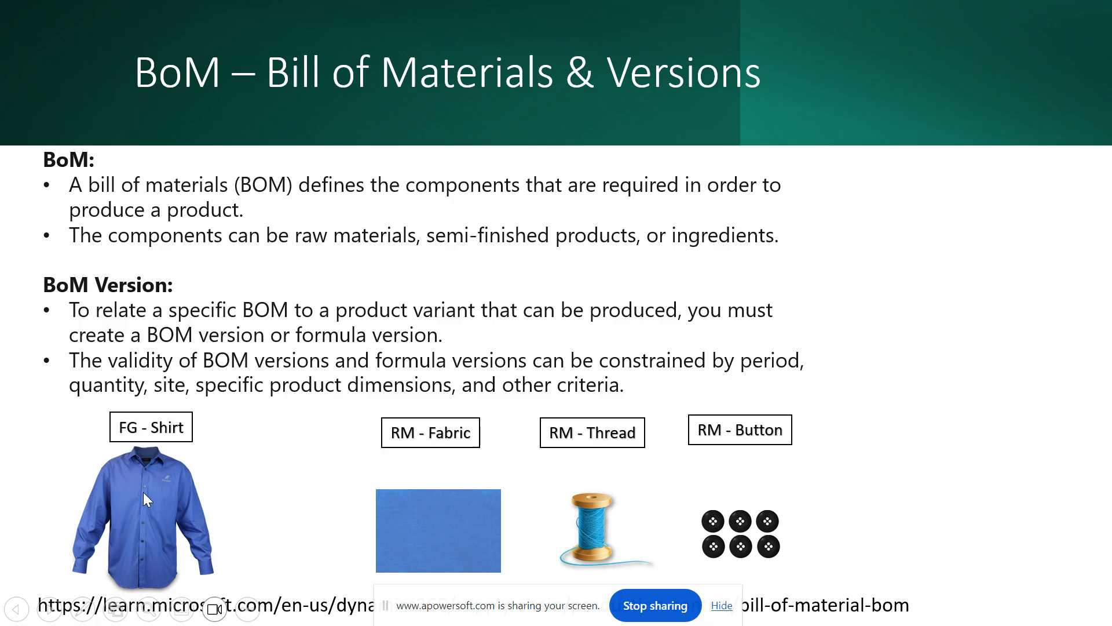
key("alt+Tab")
Step: Set the RM - Button line's warehouse to 21 and quantity to 6, and save the bill of materials
left_click(659, 522)
type("21")
key("Tab")
left_click(631, 523)
key("BackSpace")
type("6")
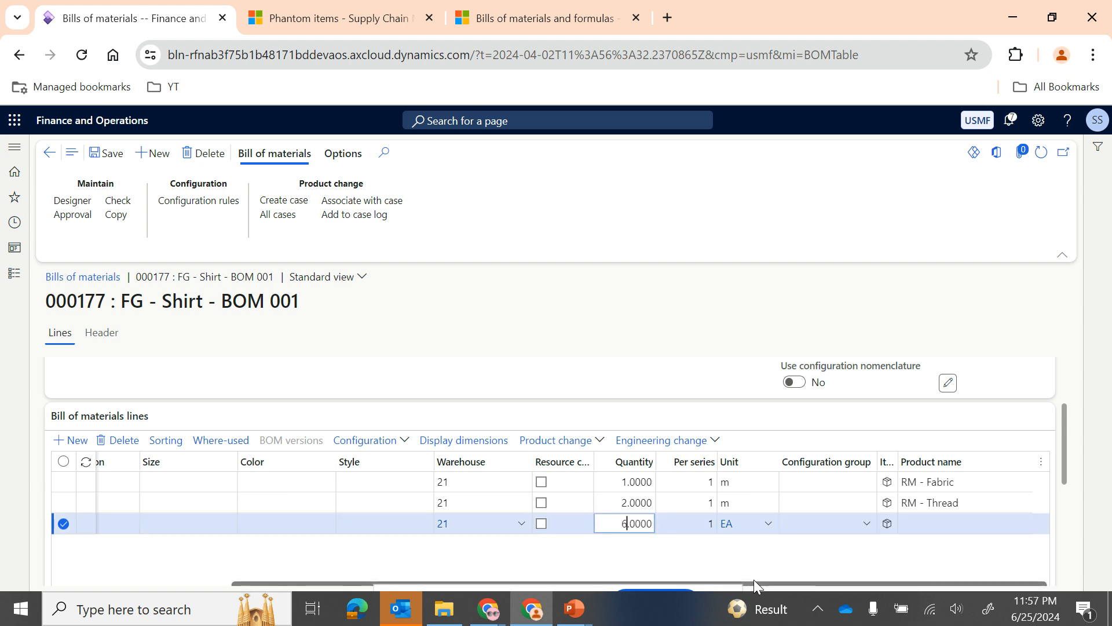
key("Tab")
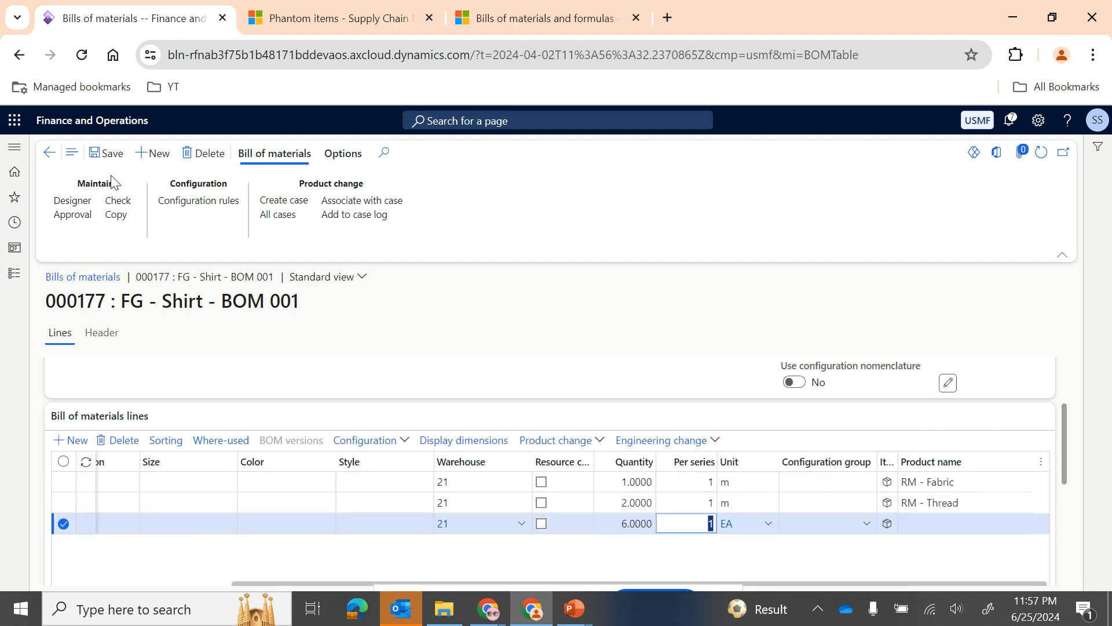
left_click(104, 155)
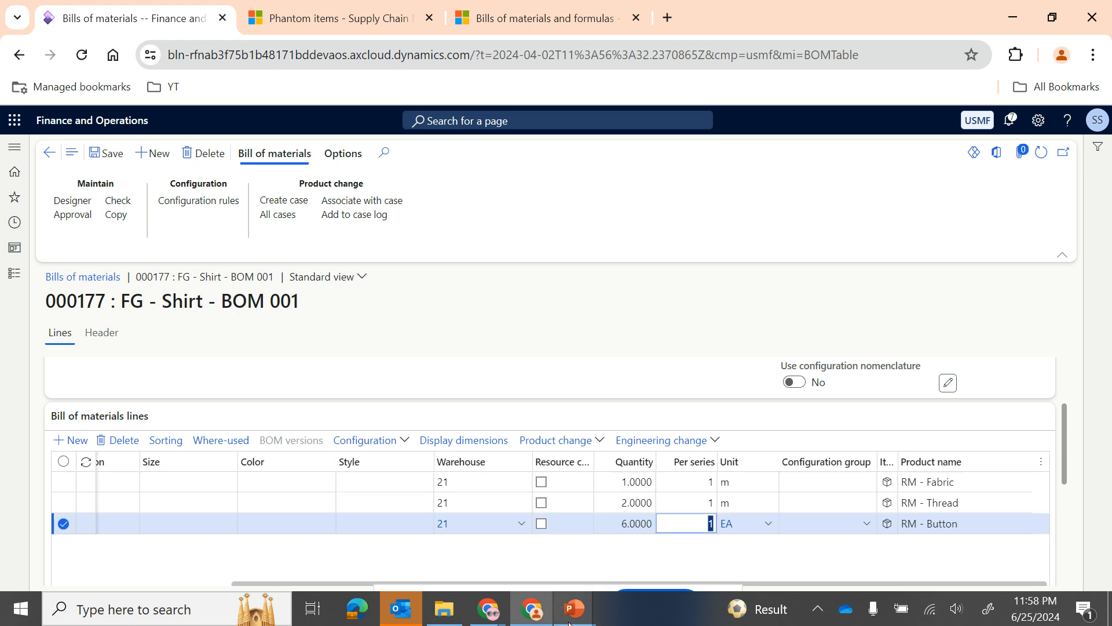
Step: Switch to the PowerPoint slide show and advance to the Types of BOM slide
mouse_move(574, 608)
left_click(636, 558)
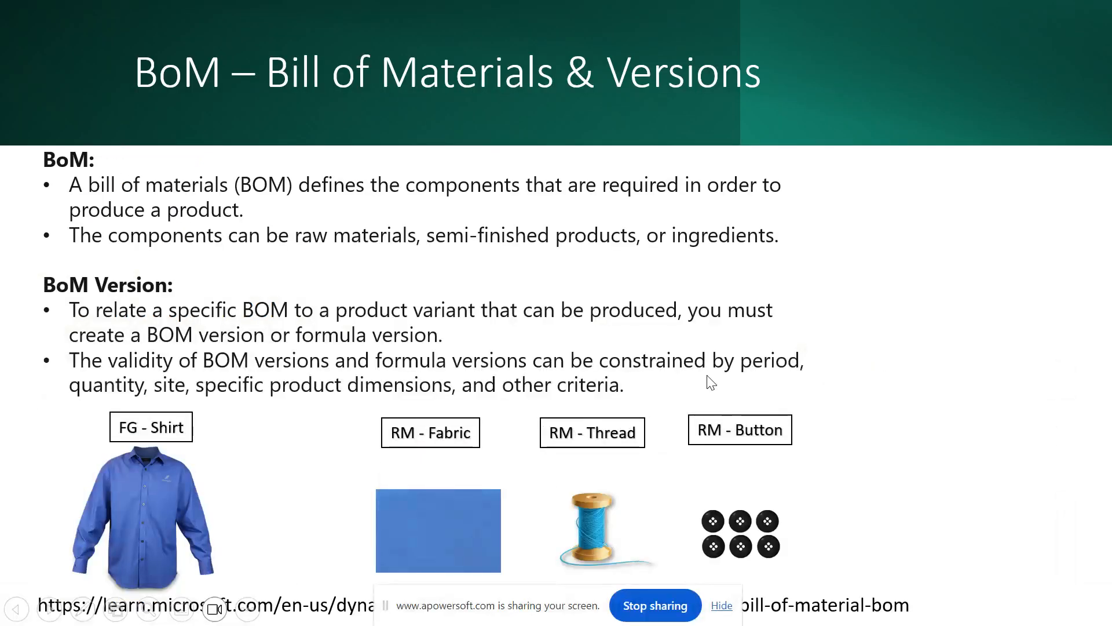
left_click(430, 296)
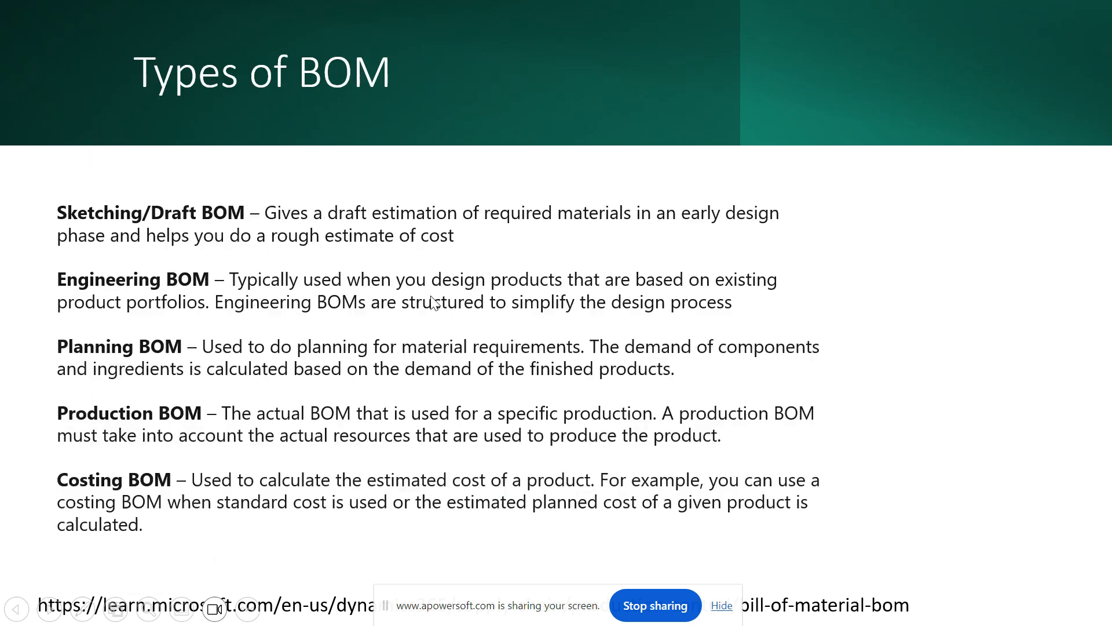
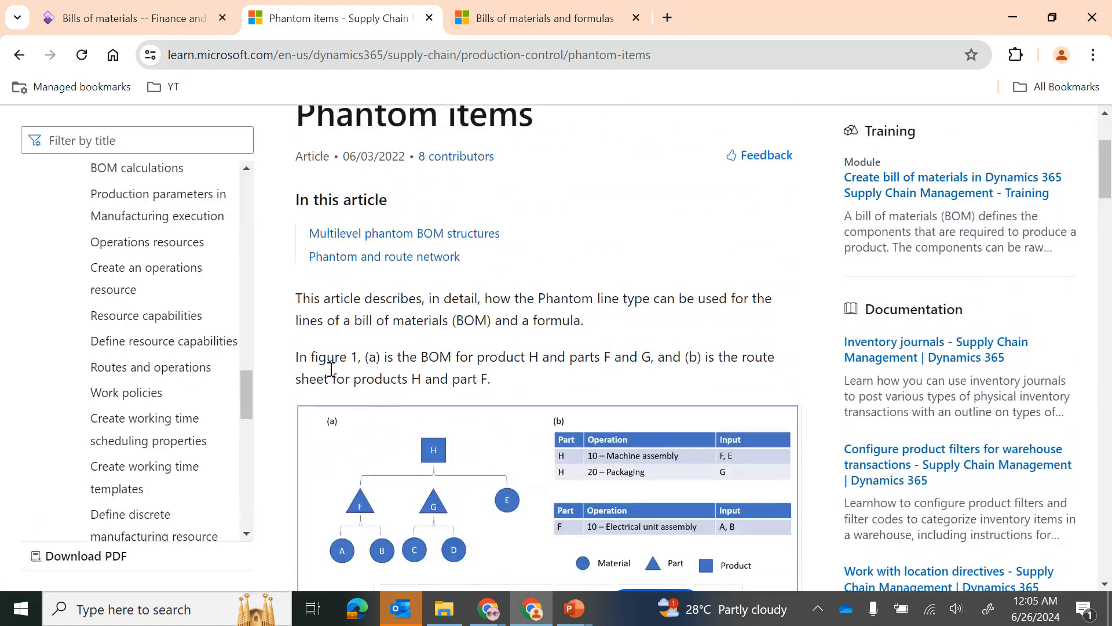
Step: Read through the Phantom items article, including the multilevel phantom BOM structures and the phantom route network
scroll(331, 369, "down", 10)
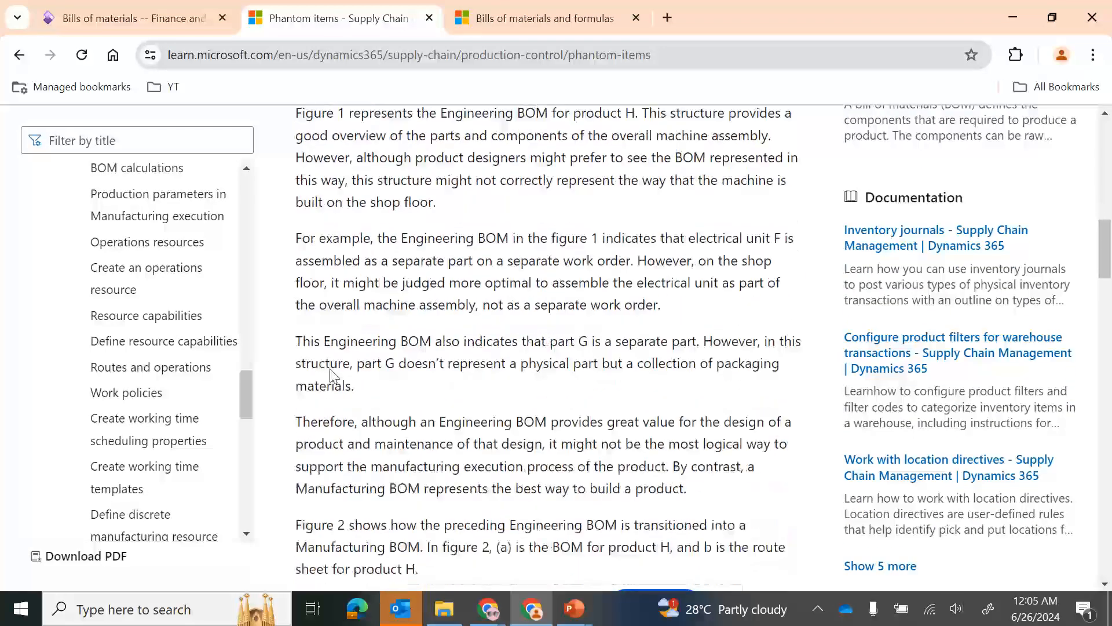
scroll(331, 375, "down", 3)
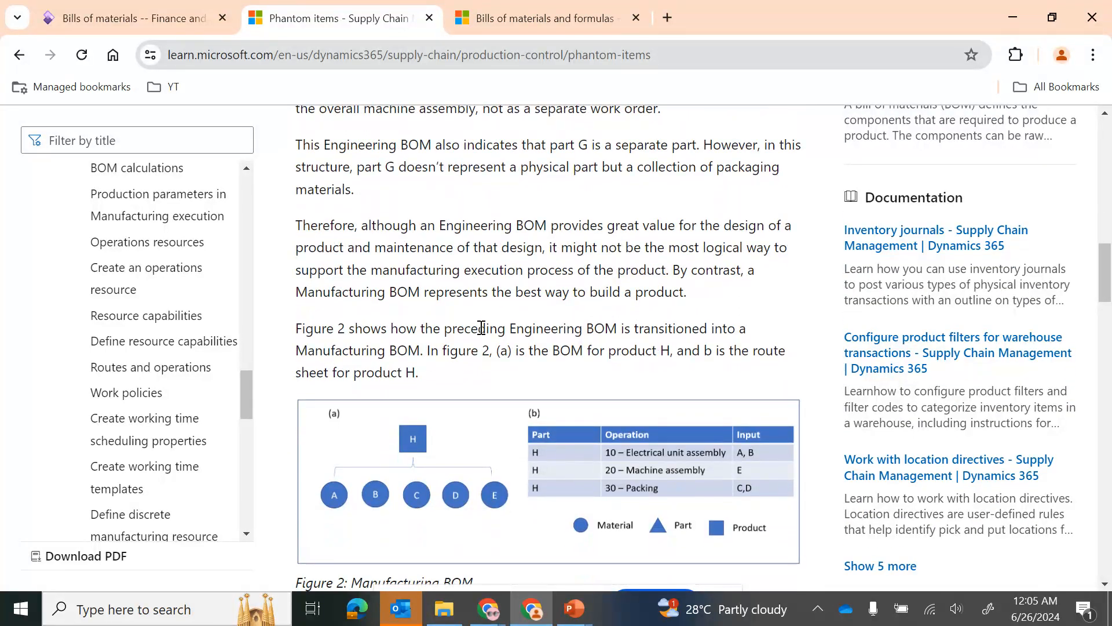
scroll(525, 353, "down", 7)
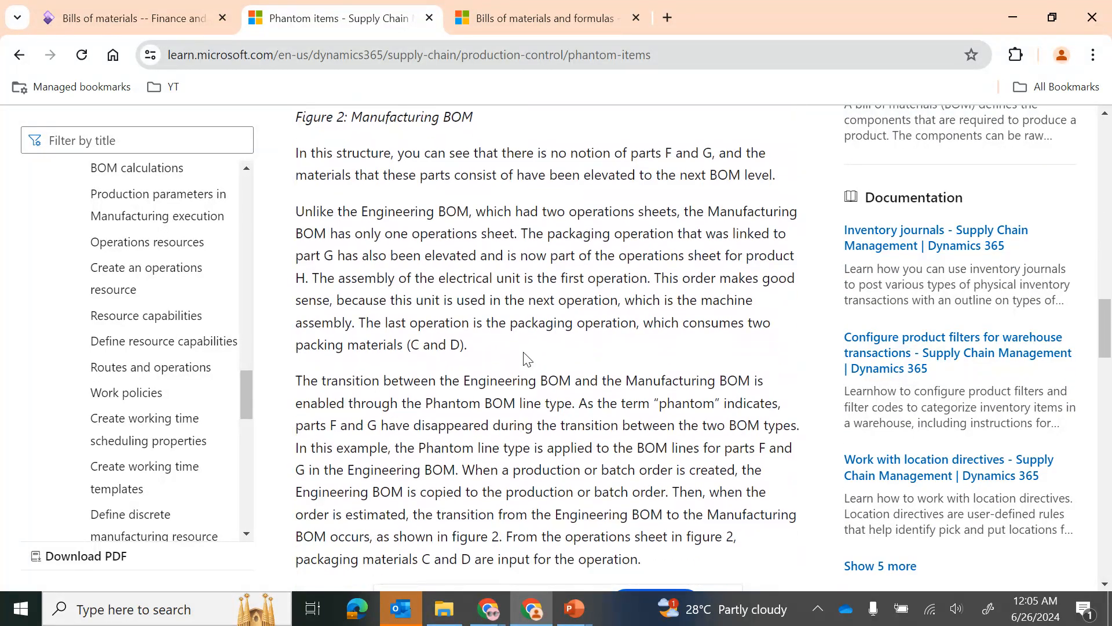
scroll(525, 357, "down", 4)
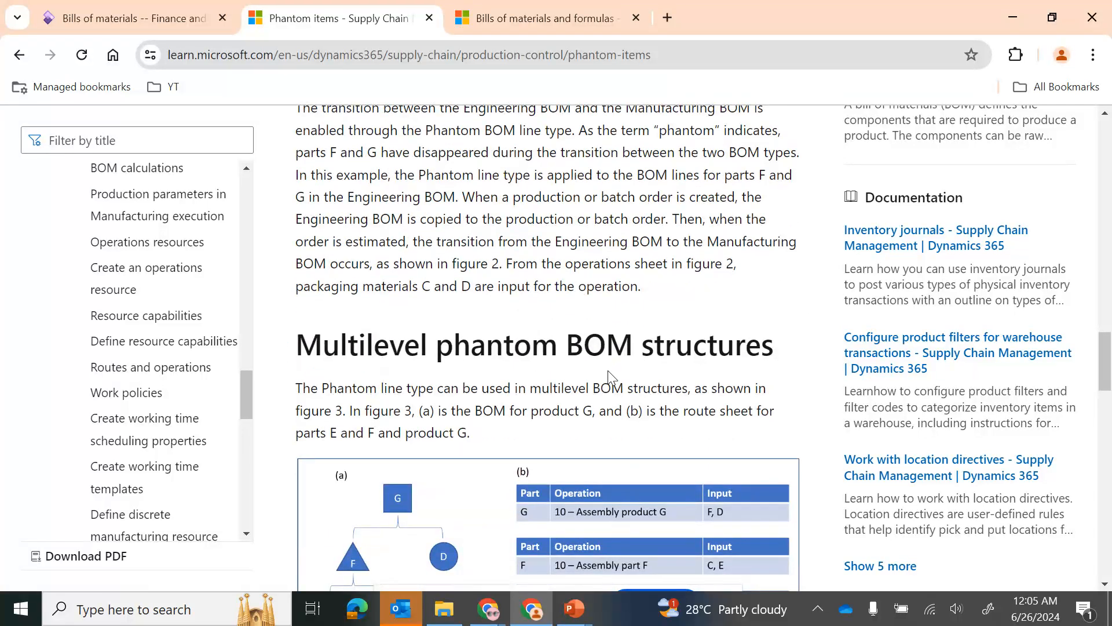
scroll(526, 402, "down", 8)
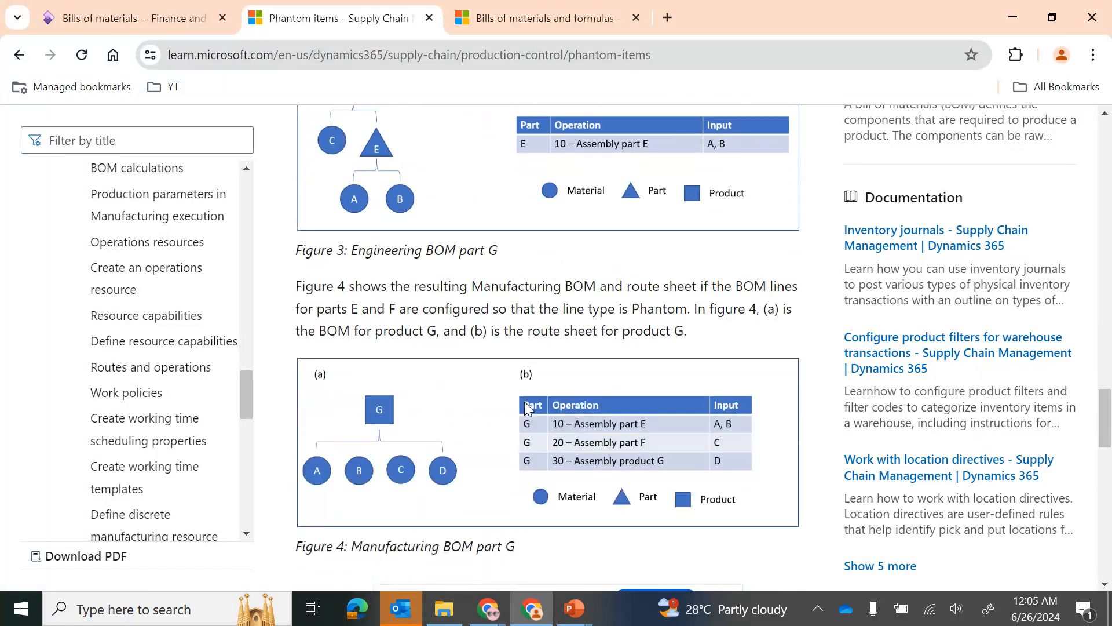
scroll(526, 402, "down", 7)
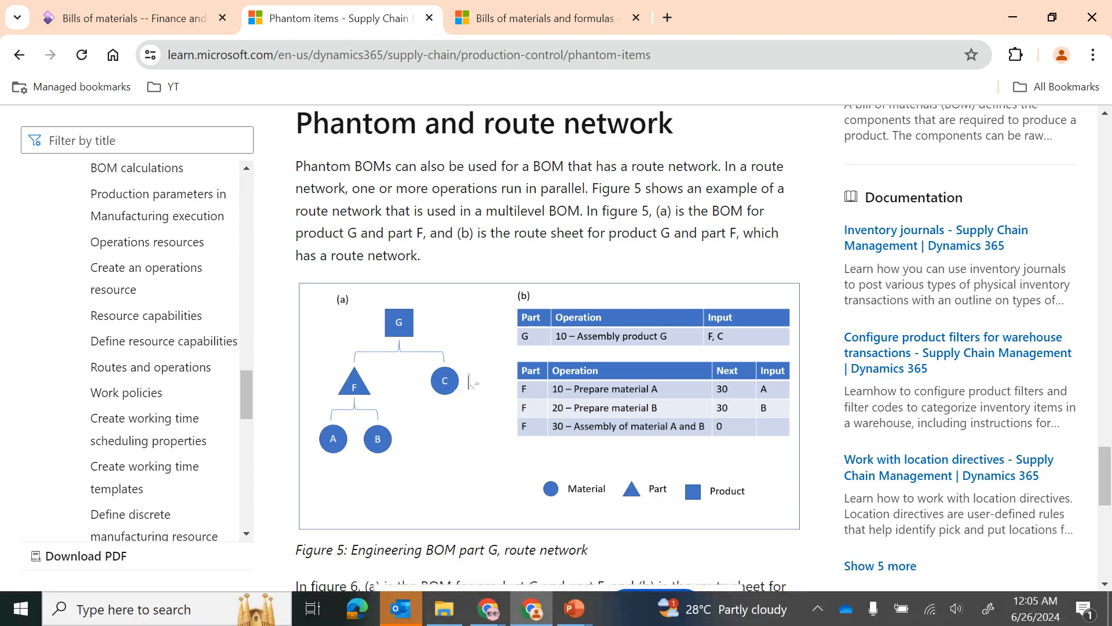
scroll(485, 334, "up", 20)
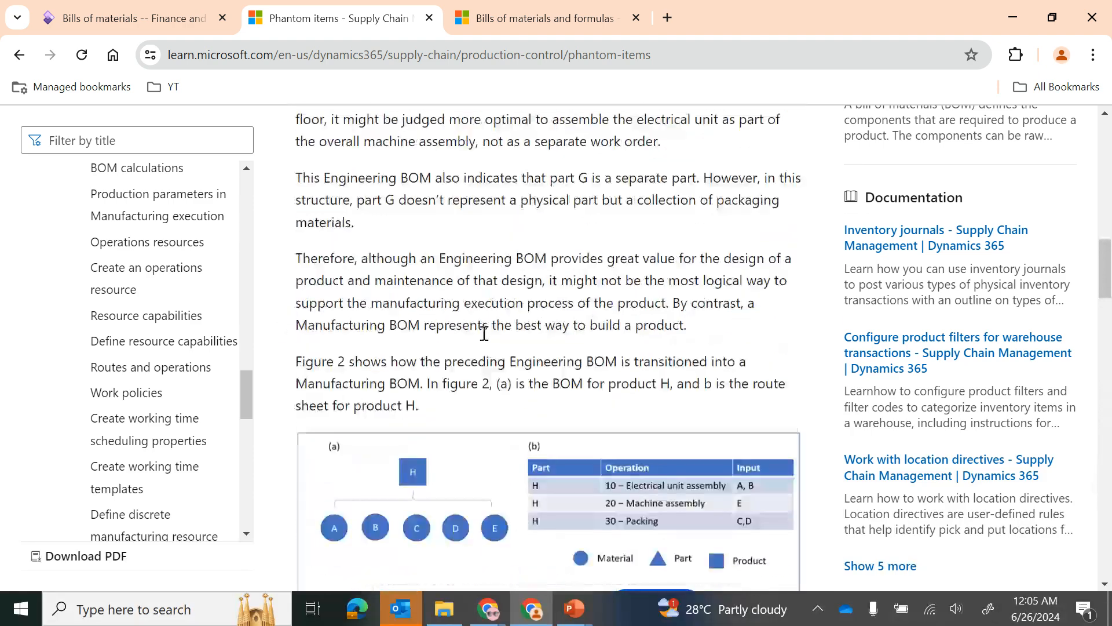
scroll(484, 334, "up", 15)
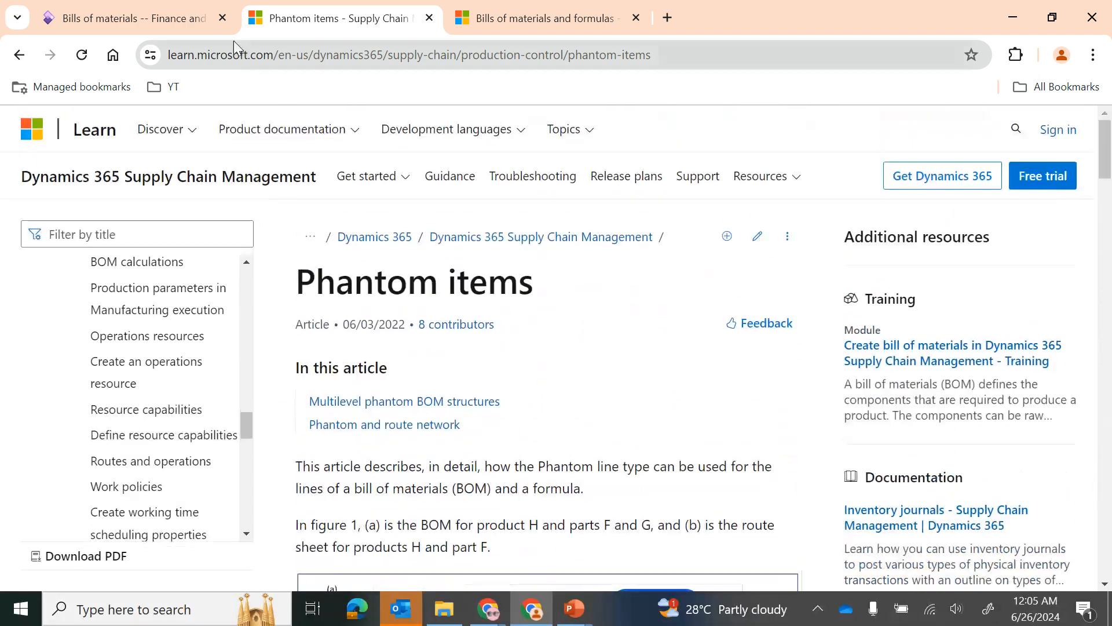
Step: Return to the FG - Shirt - BOM 001 bill of materials and check the RM - Button line's line type
left_click(191, 22)
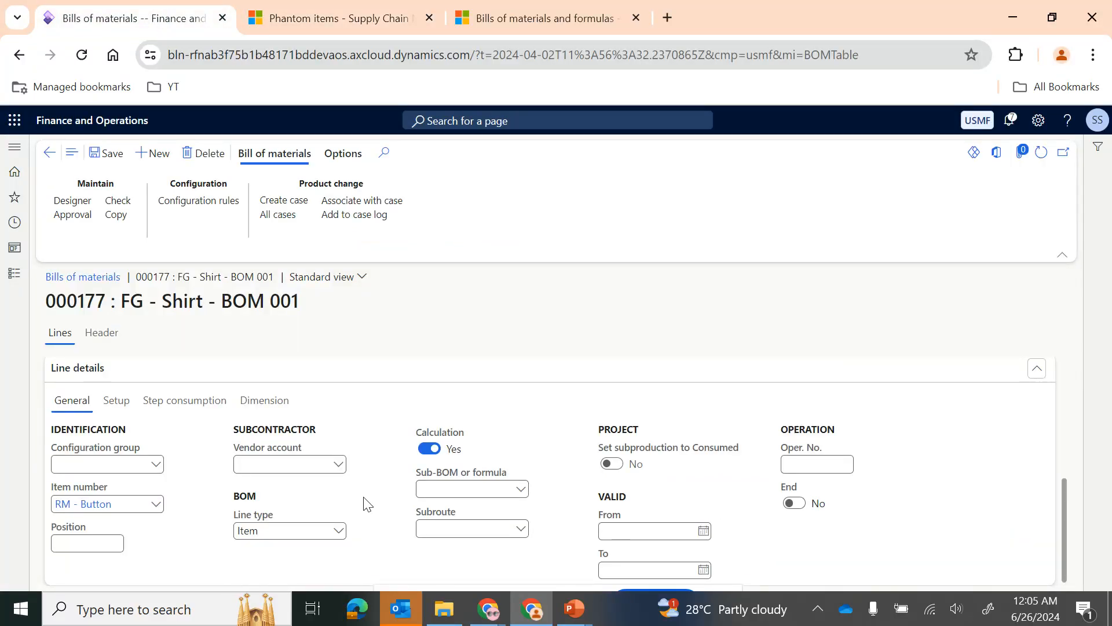
scroll(365, 503, "up", 5)
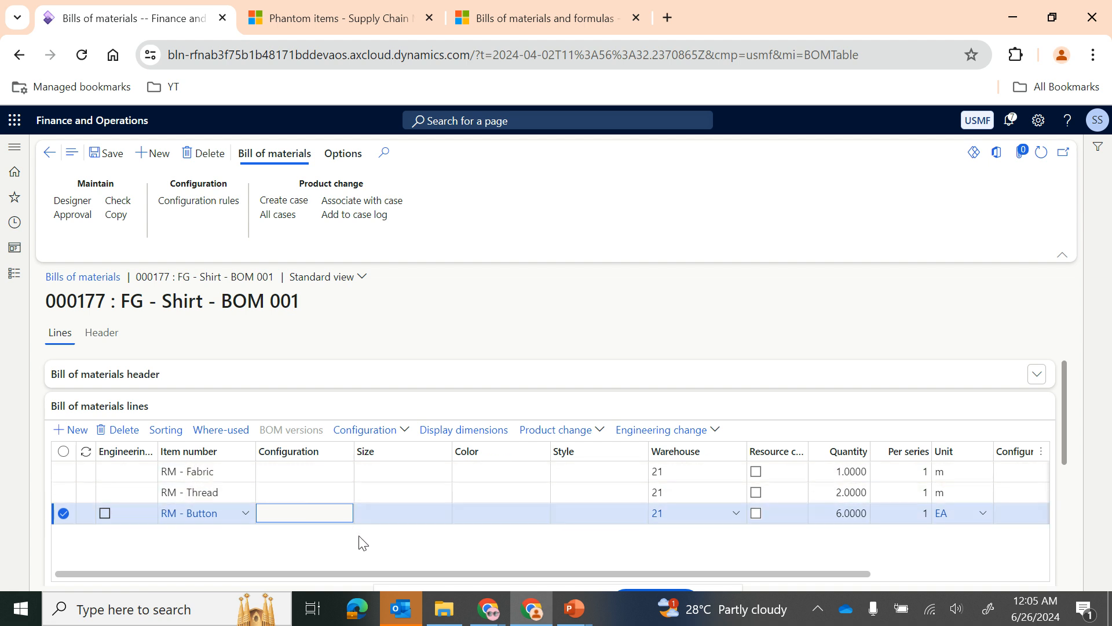
scroll(360, 541, "down", 5)
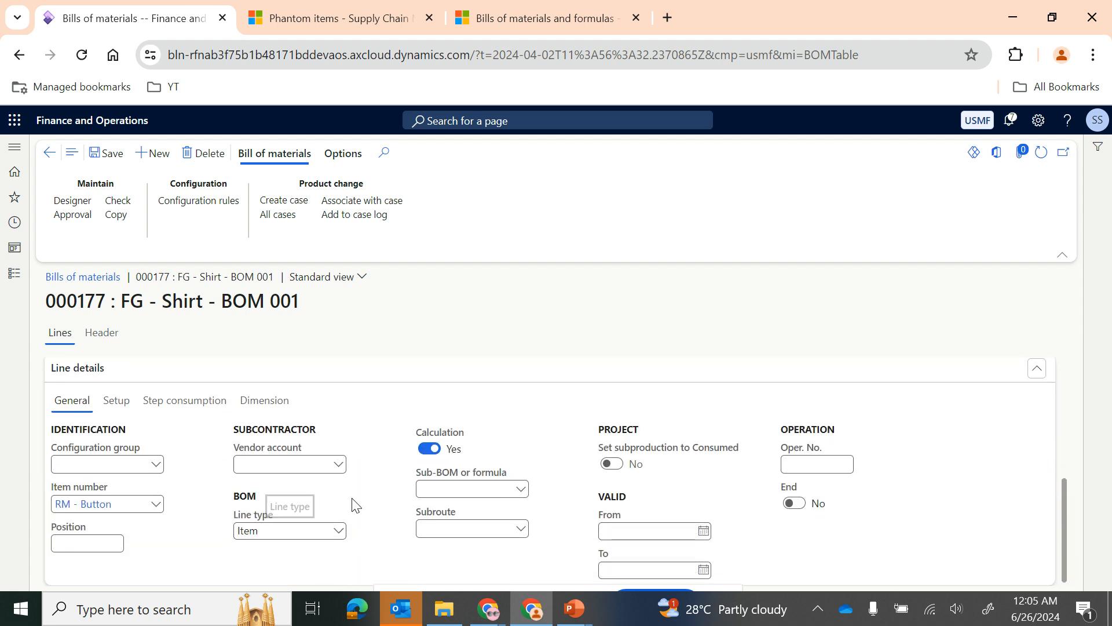
scroll(366, 497, "up", 5)
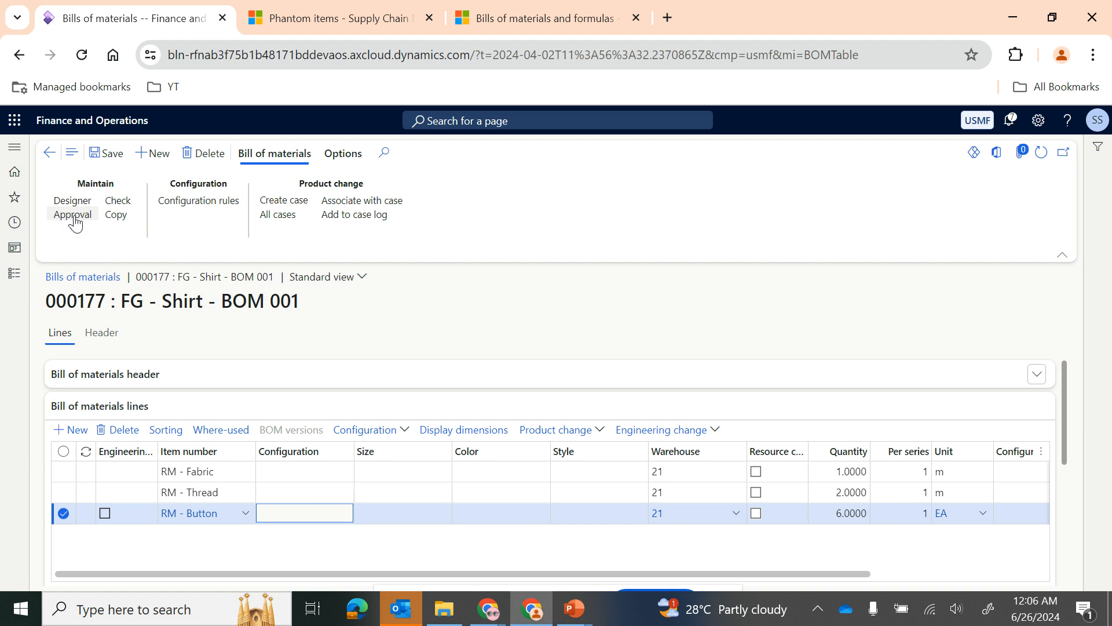
Step: Go back to the BOM version of FG - Shirt -001 and review its bill of materials lines
left_click(49, 154)
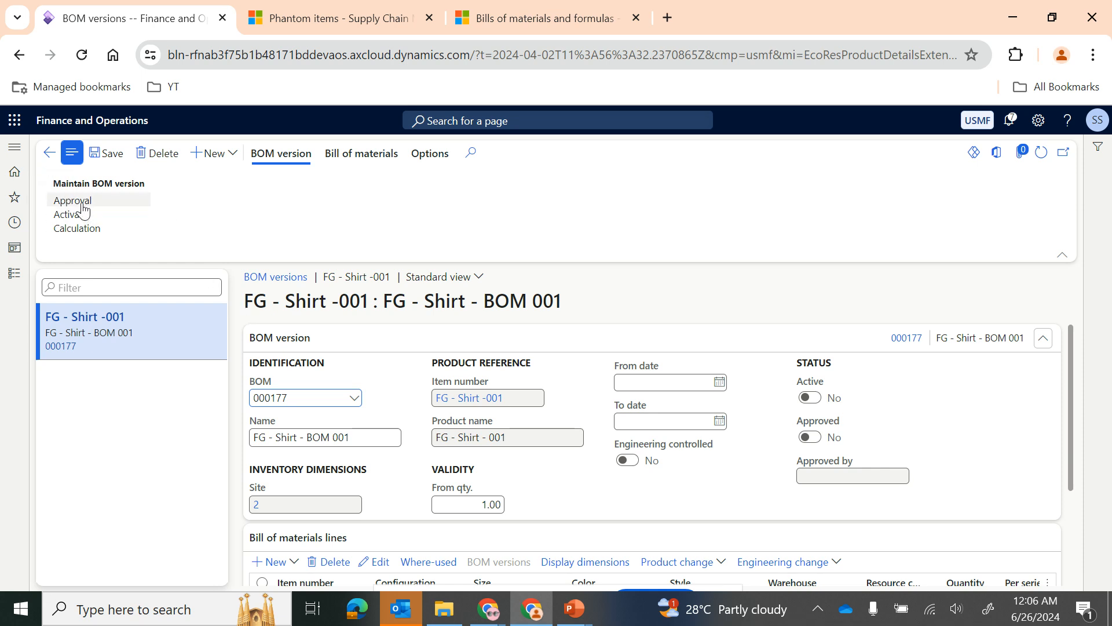
scroll(351, 427, "down", 3)
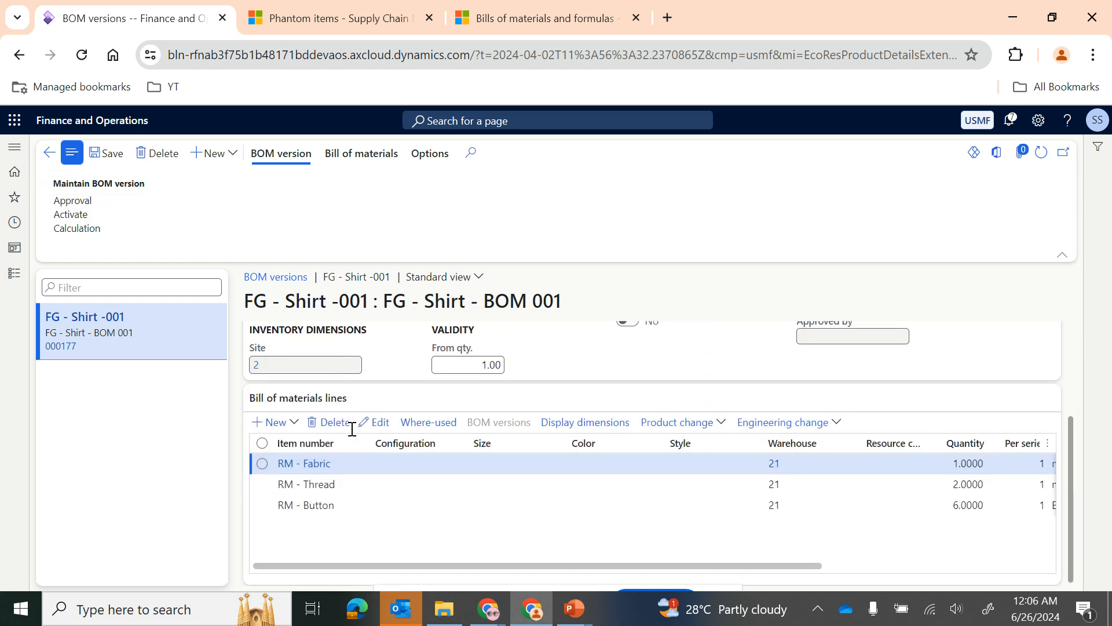
scroll(604, 504, "right", 5)
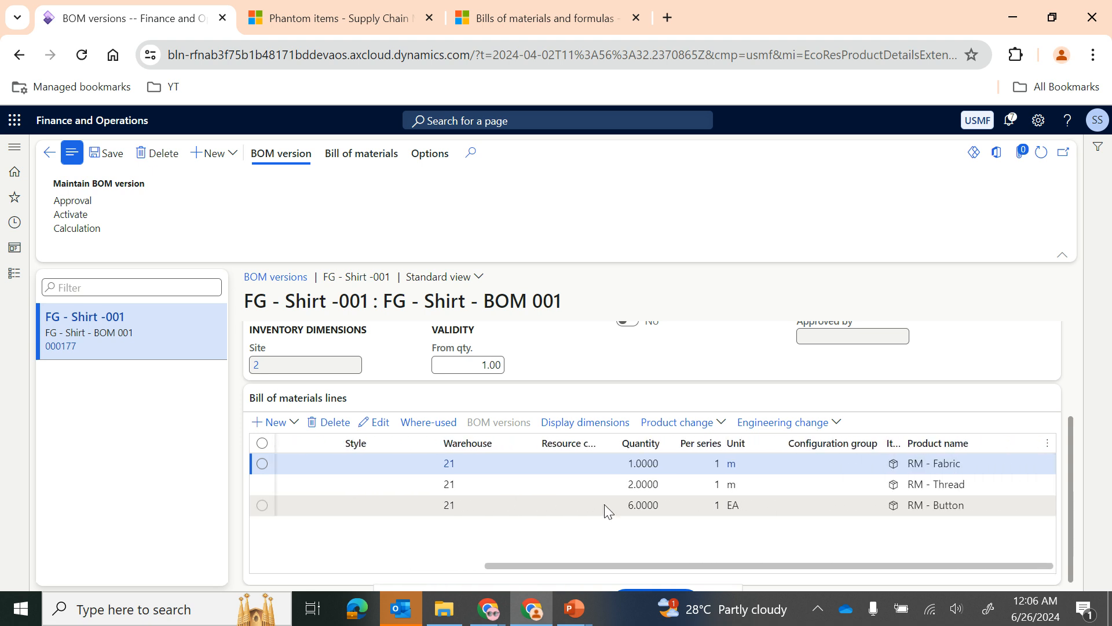
scroll(603, 504, "left", 5)
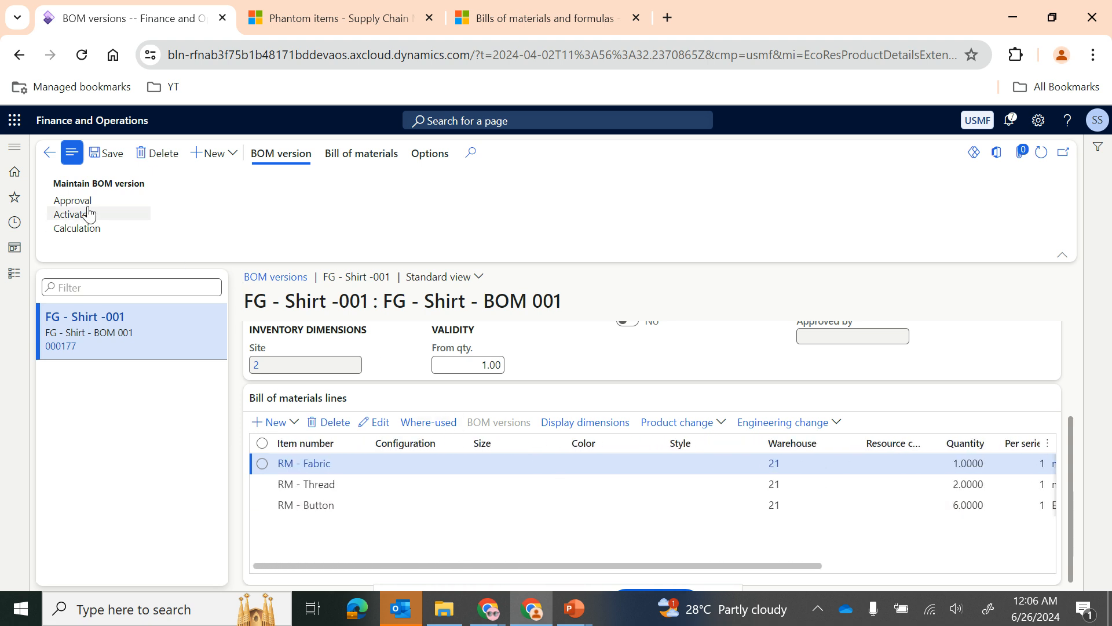
Step: Start approving the BOM version, look up the approver's employment history and the new employment form, and return to the approval
left_click(73, 201)
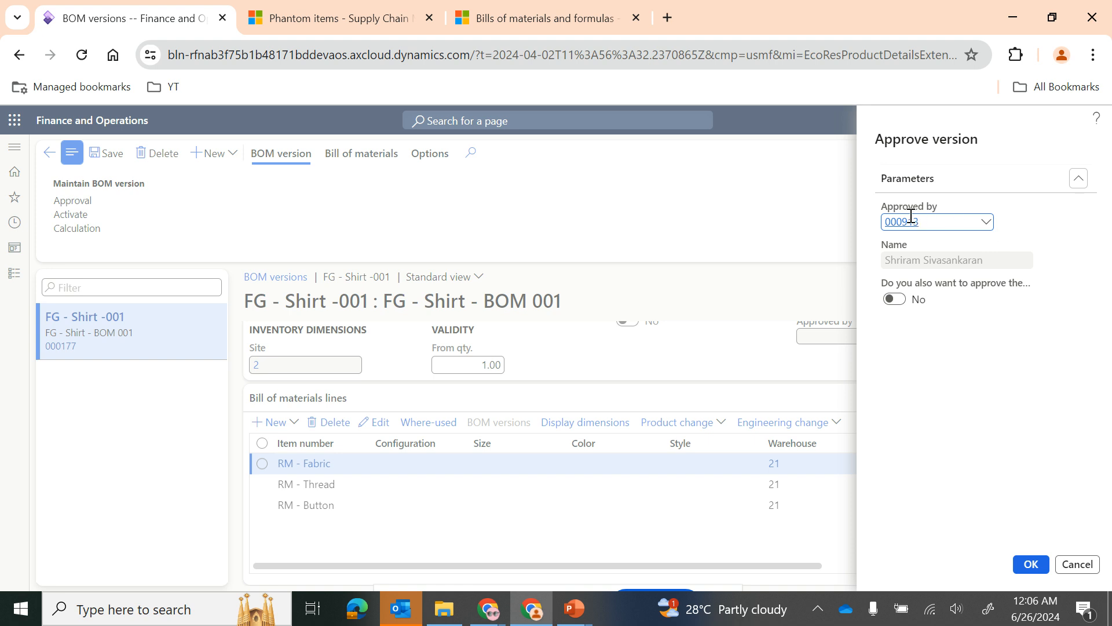
right_click(988, 227)
left_click(1012, 283)
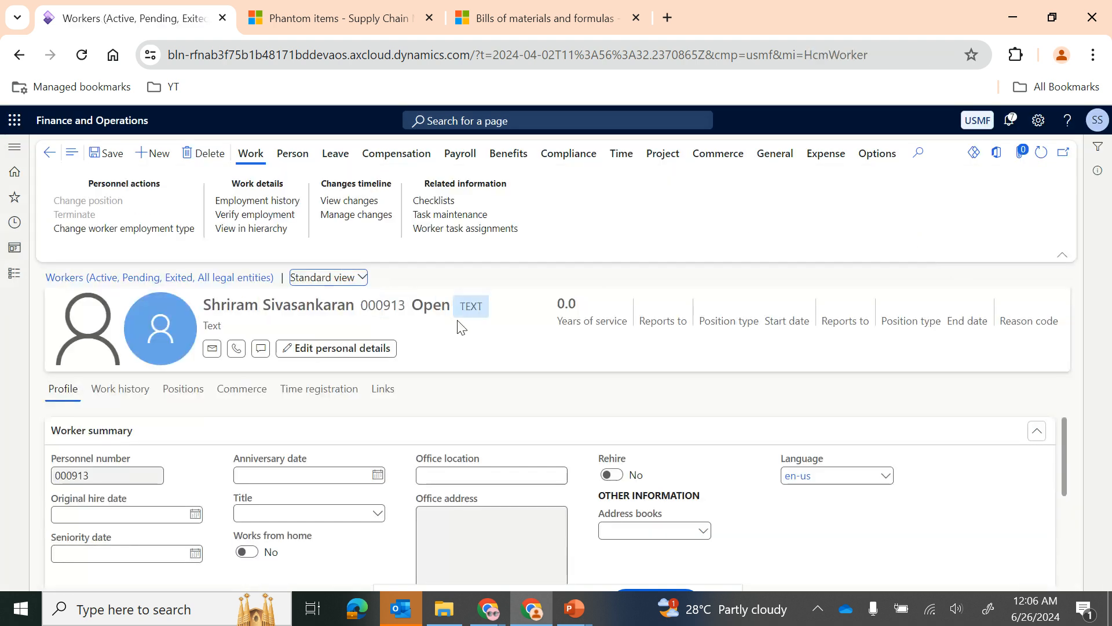
left_click(233, 202)
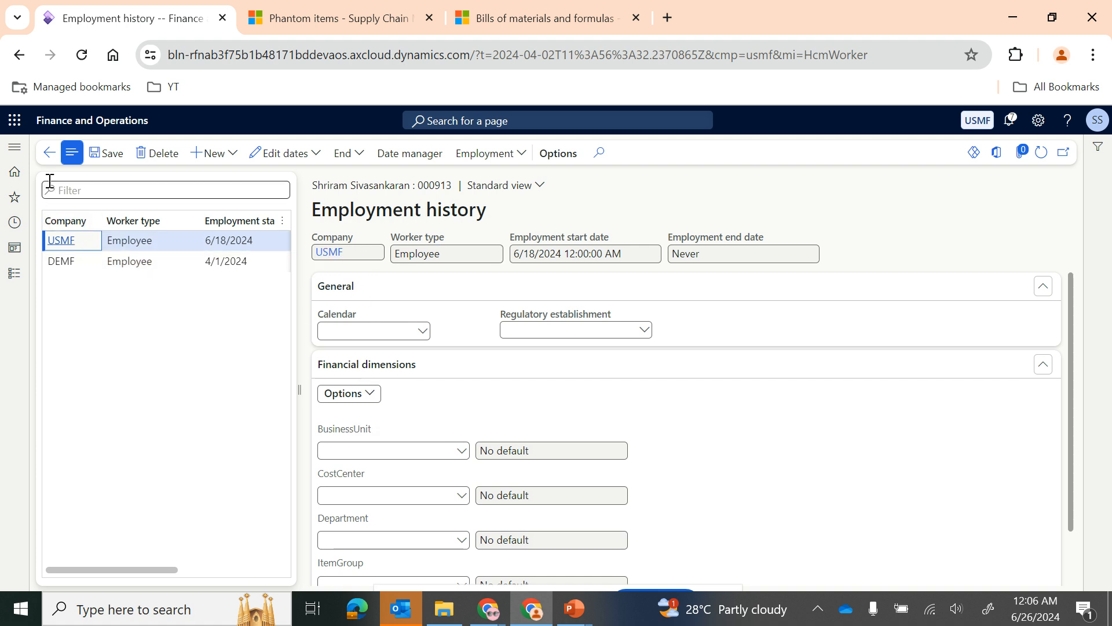
left_click(231, 156)
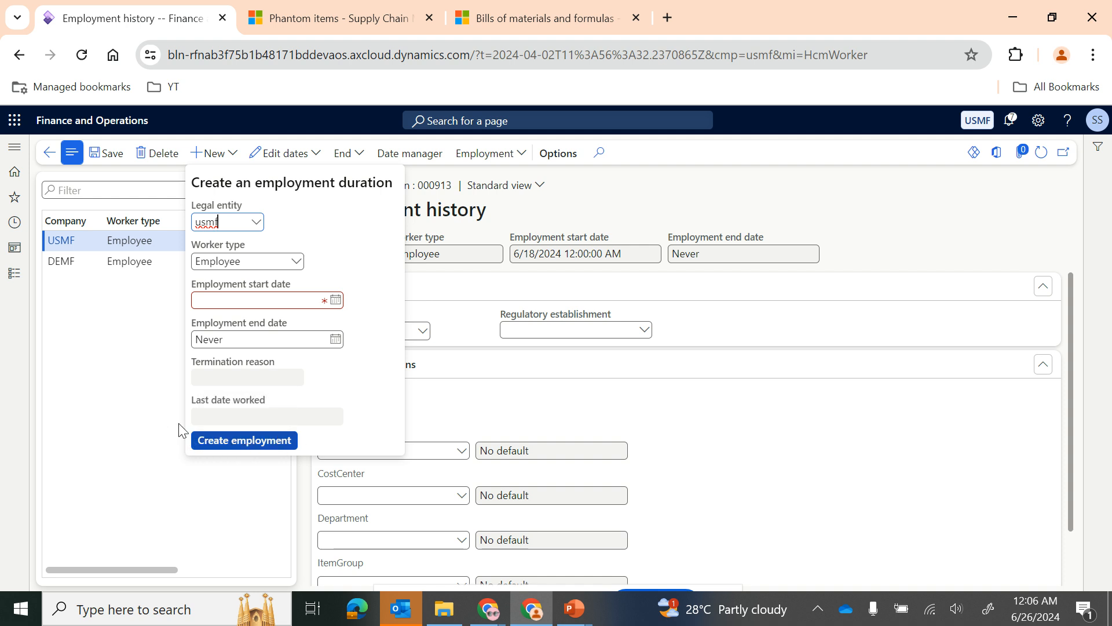
left_click(110, 367)
left_click(48, 159)
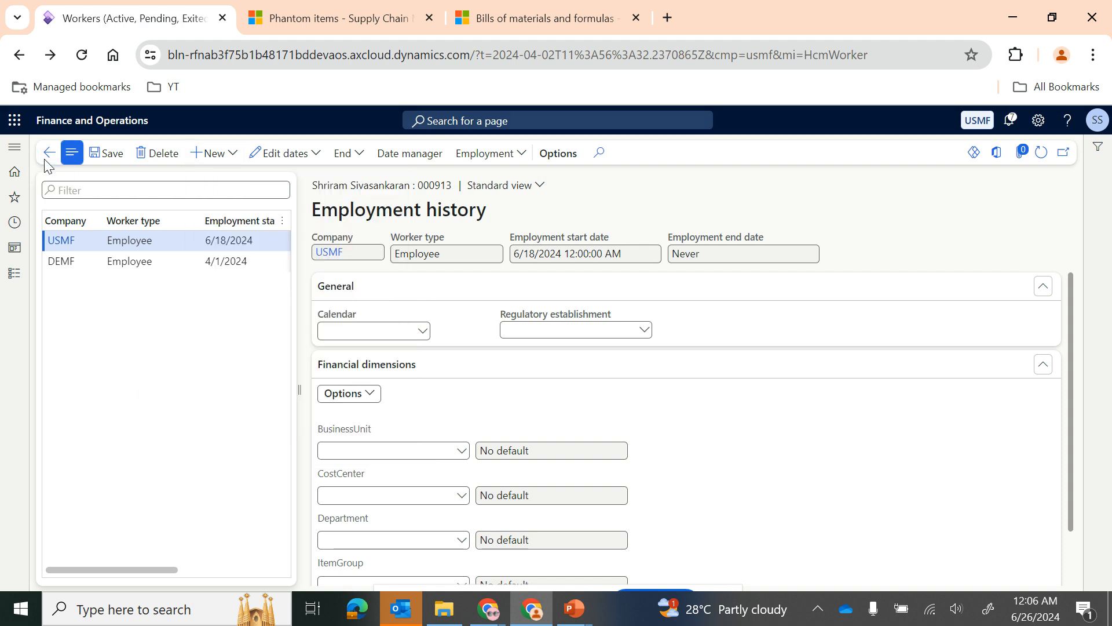
left_click(48, 153)
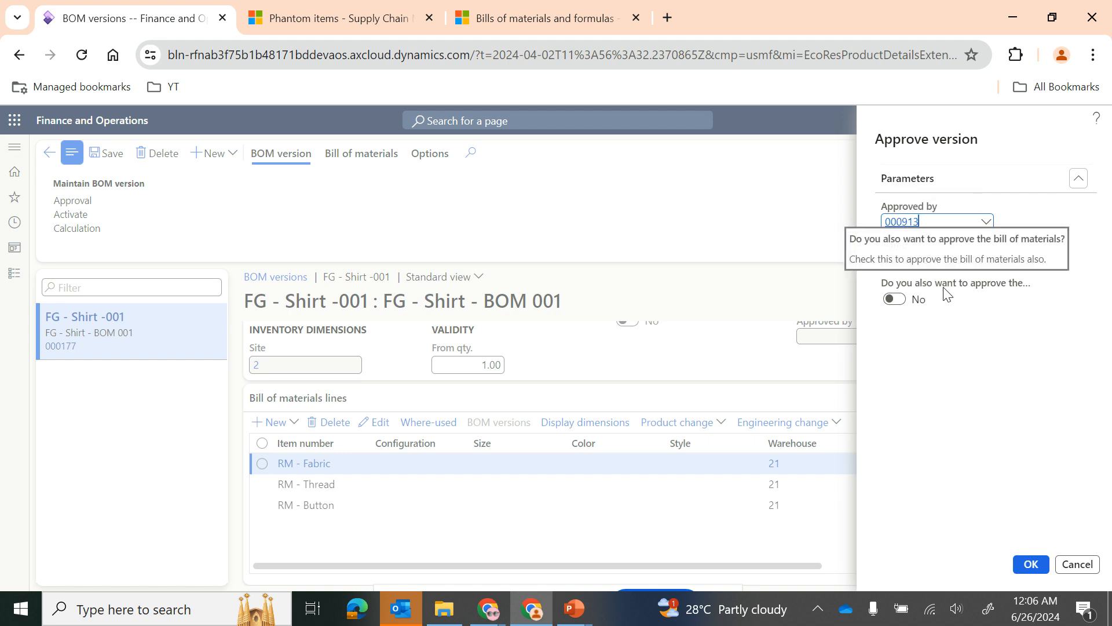
Step: Approve the BOM version together with its bill of materials, and activate and save the version
left_click(895, 299)
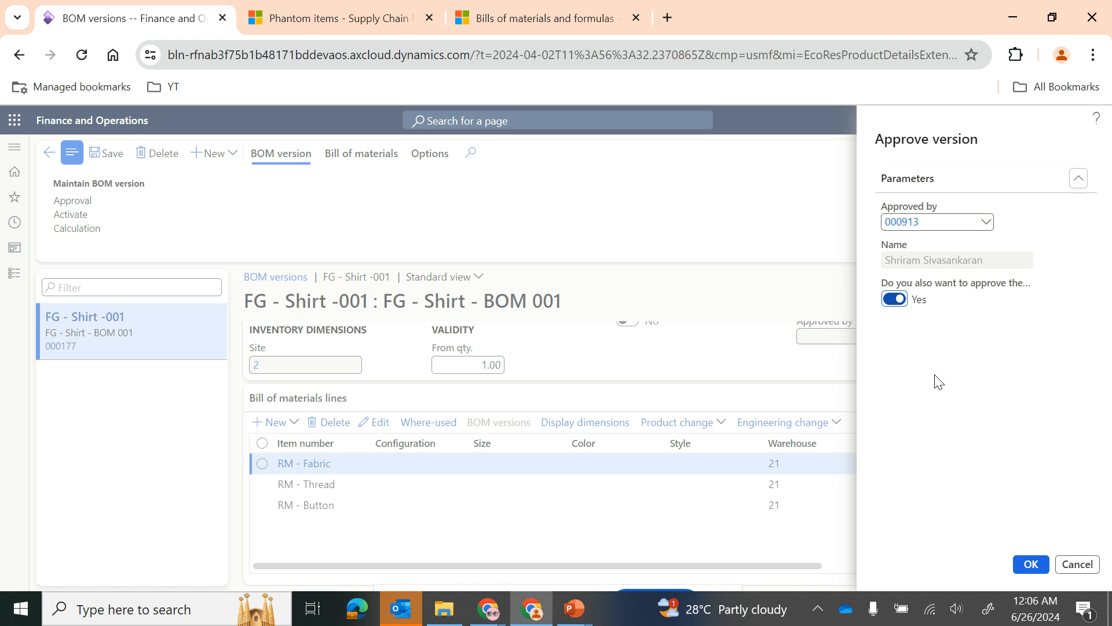
left_click(1030, 566)
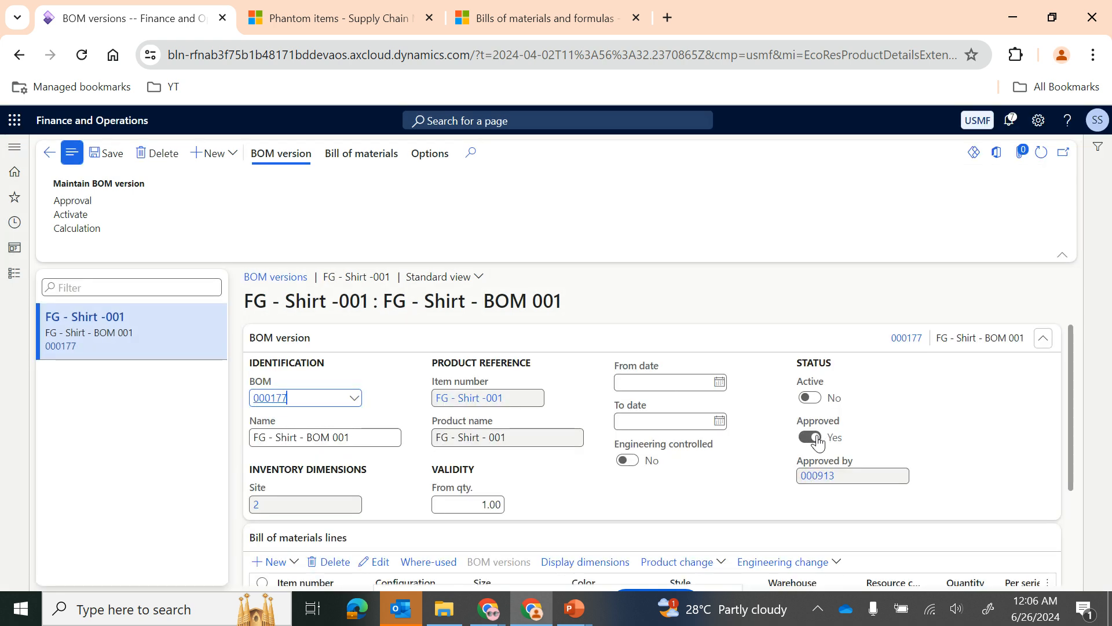
scroll(729, 479, "down", 2)
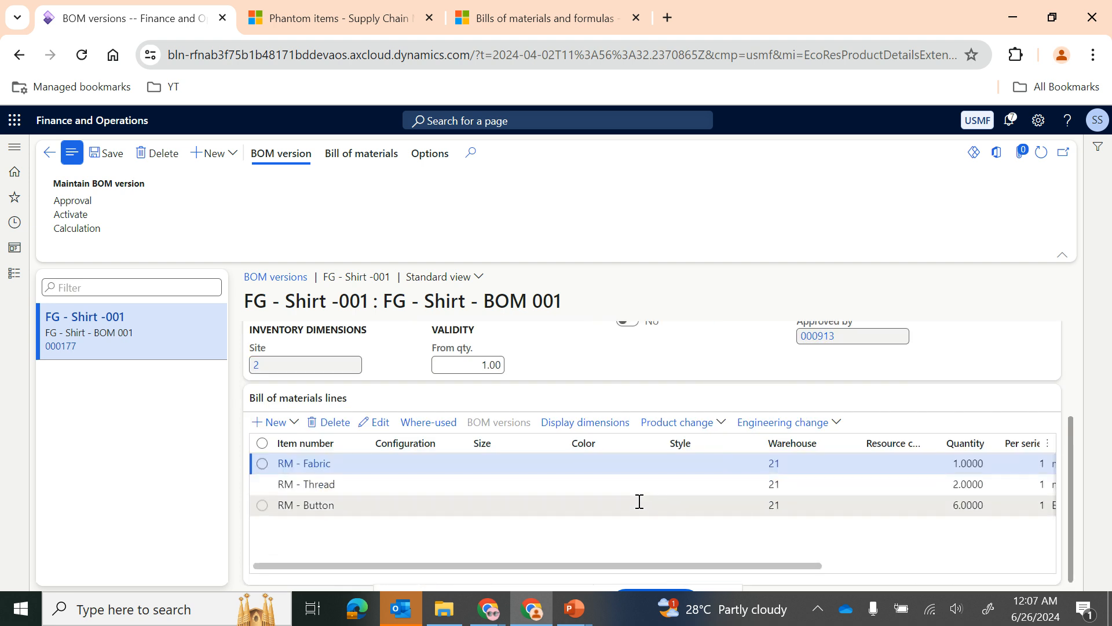
scroll(720, 485, "up", 2)
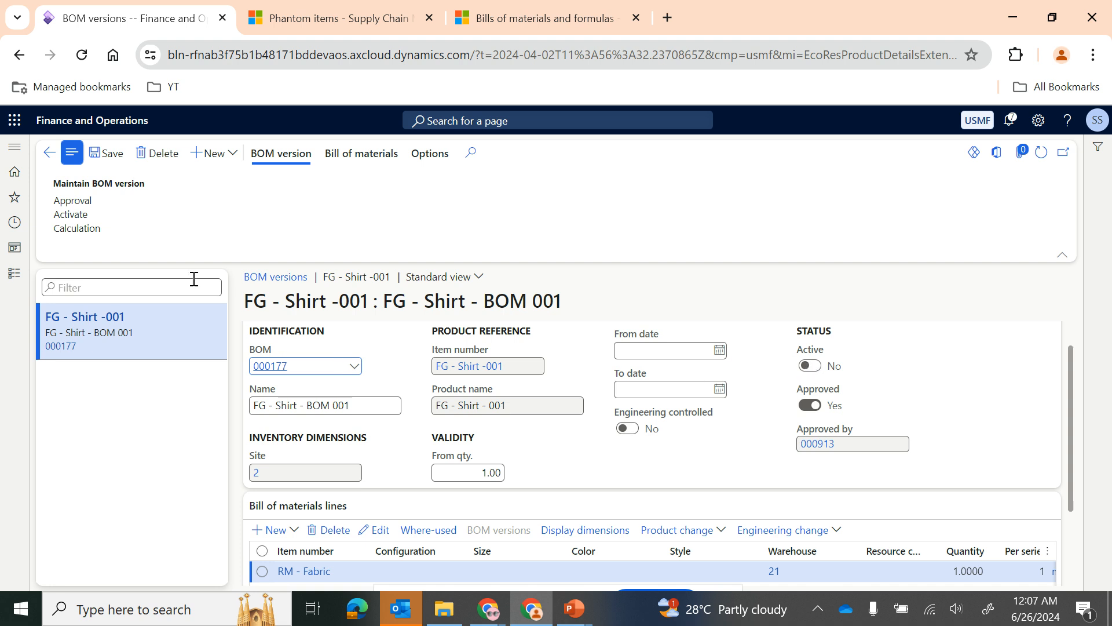
left_click(79, 220)
left_click(116, 159)
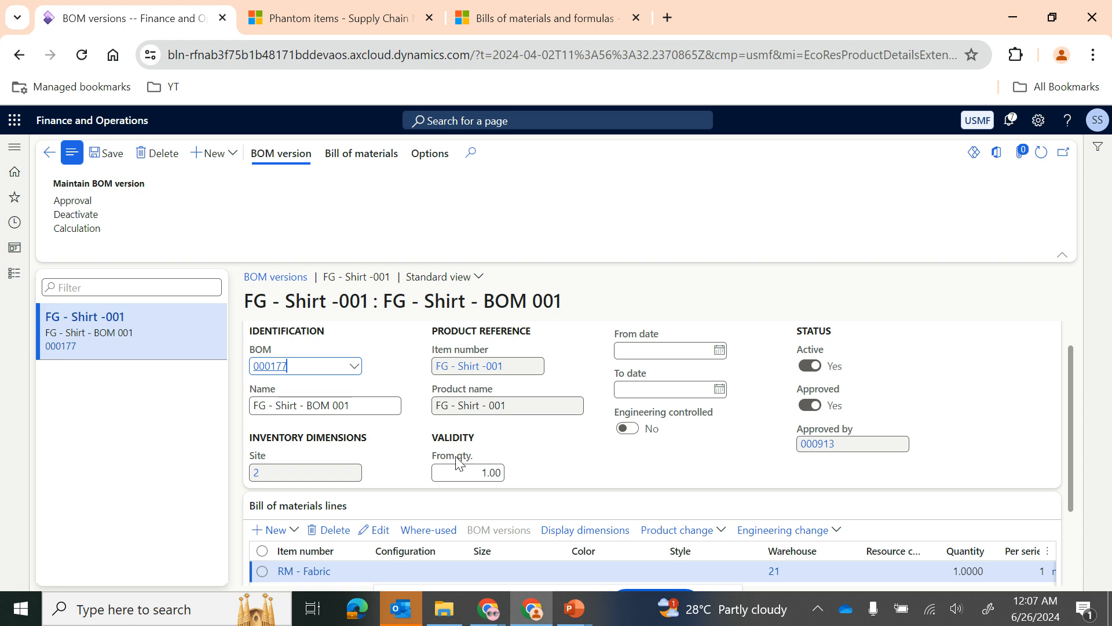
Step: Check the BoM Version notes on the PowerPoint slide and compare them with the BOM version's validity, status and lines
left_click(574, 618)
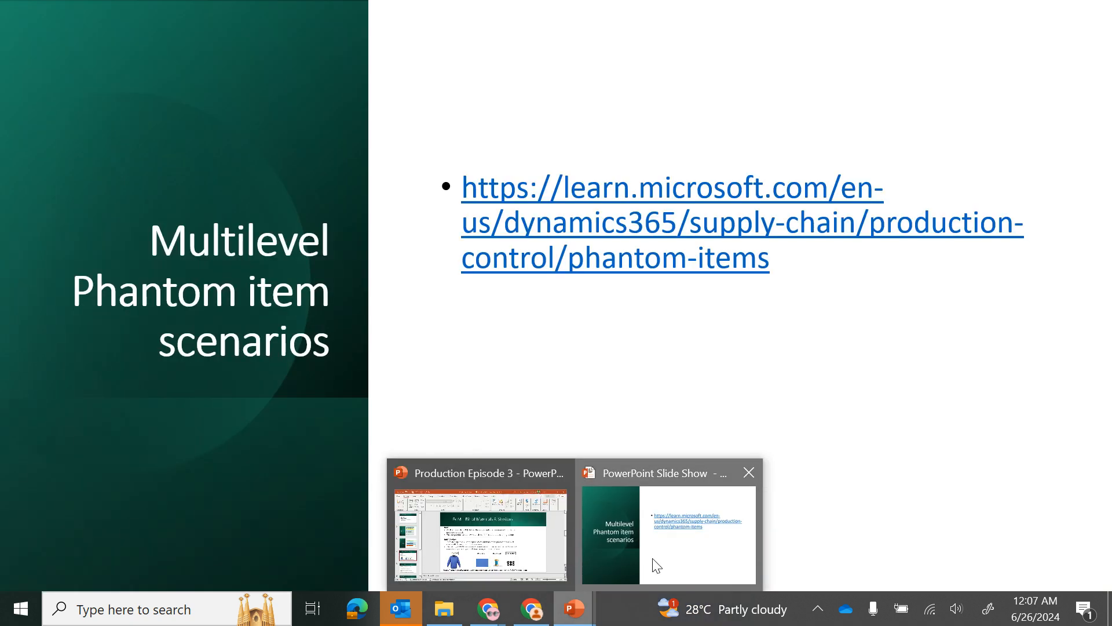
left_click(654, 561)
key("Left")
key("Left")
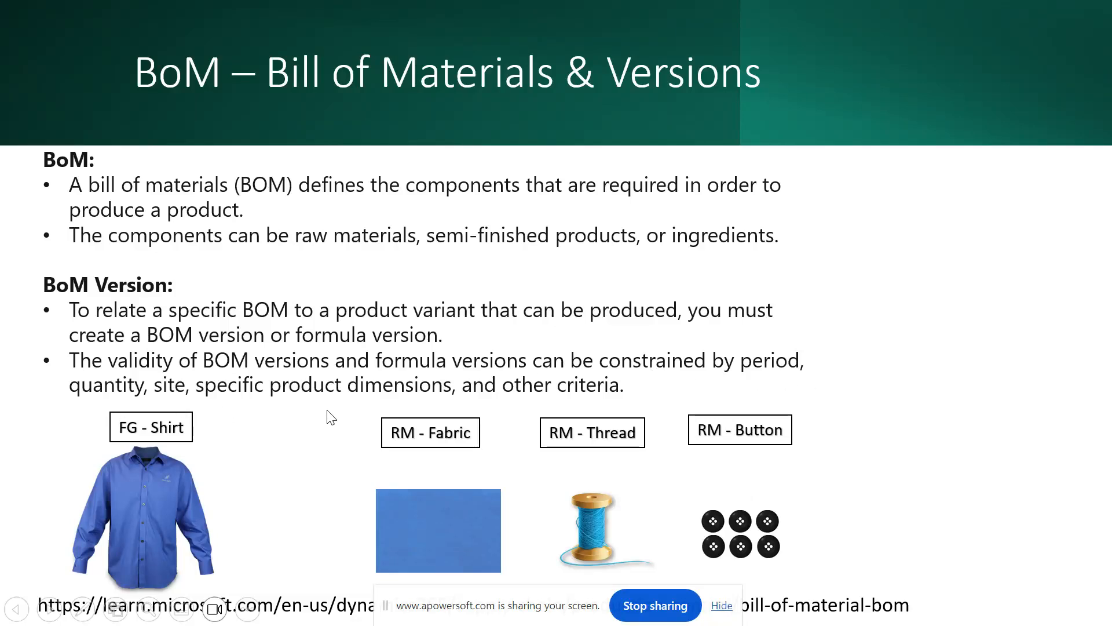
key("alt+Tab")
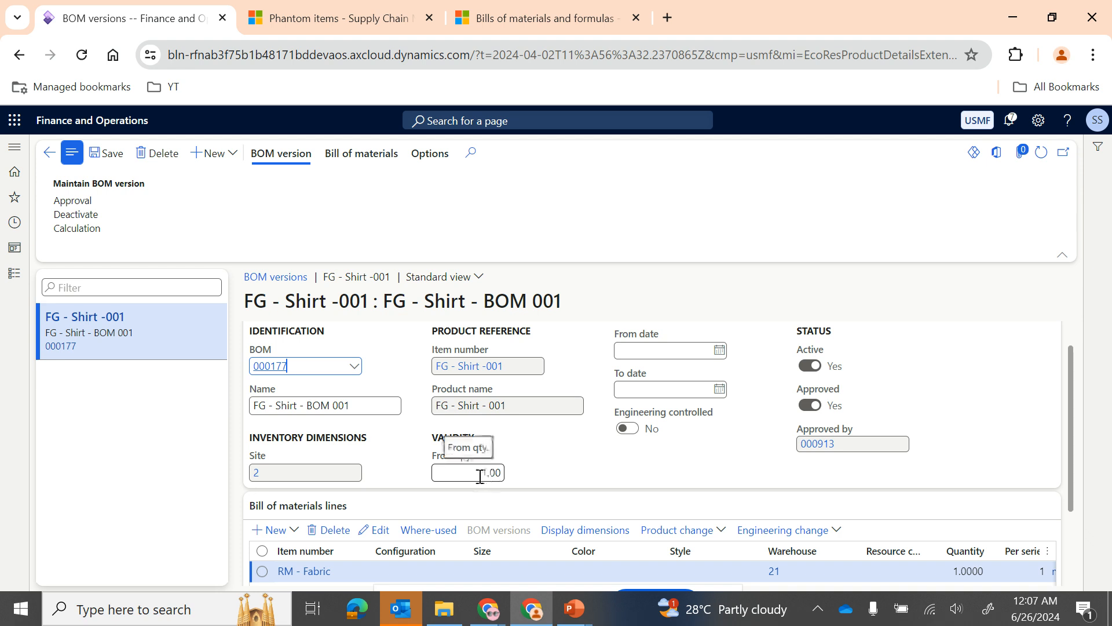
scroll(578, 458, "up", 1)
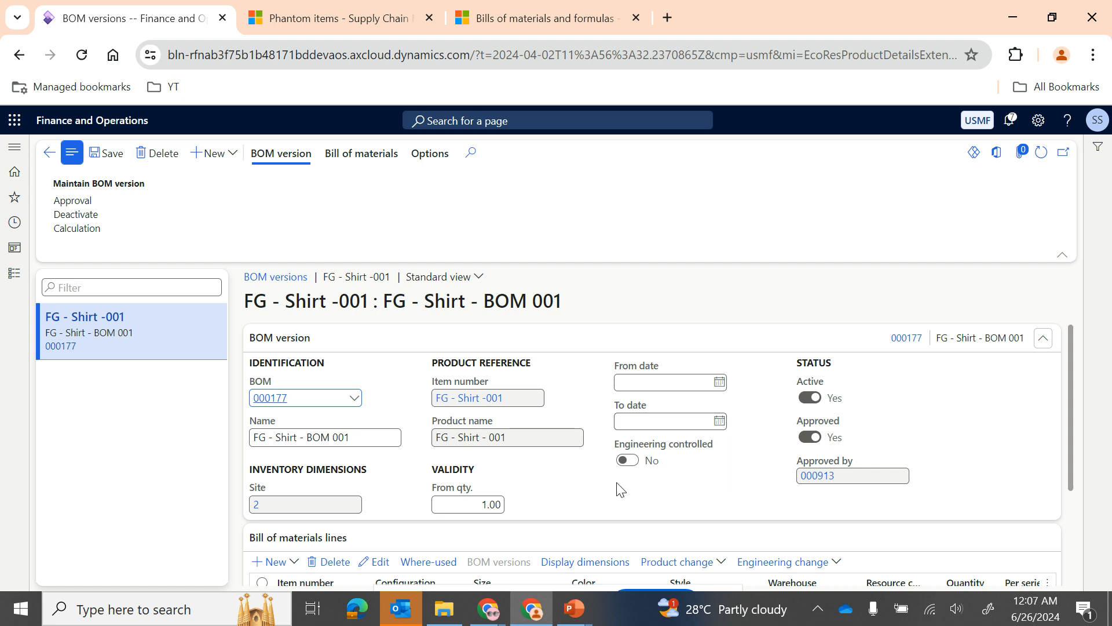
scroll(608, 487, "down", 3)
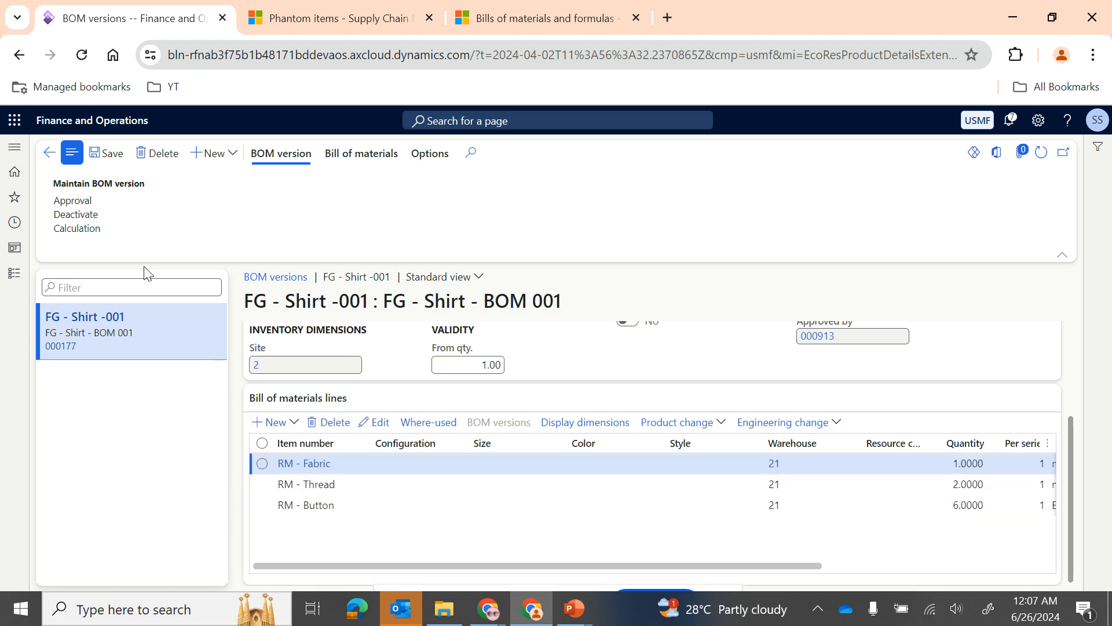
Step: Create FG - Shirt - BOM 002 with a BOM version for site 1 by copying BOM 000177 from site 2, and return to the BOM versions
left_click(230, 154)
left_click(231, 198)
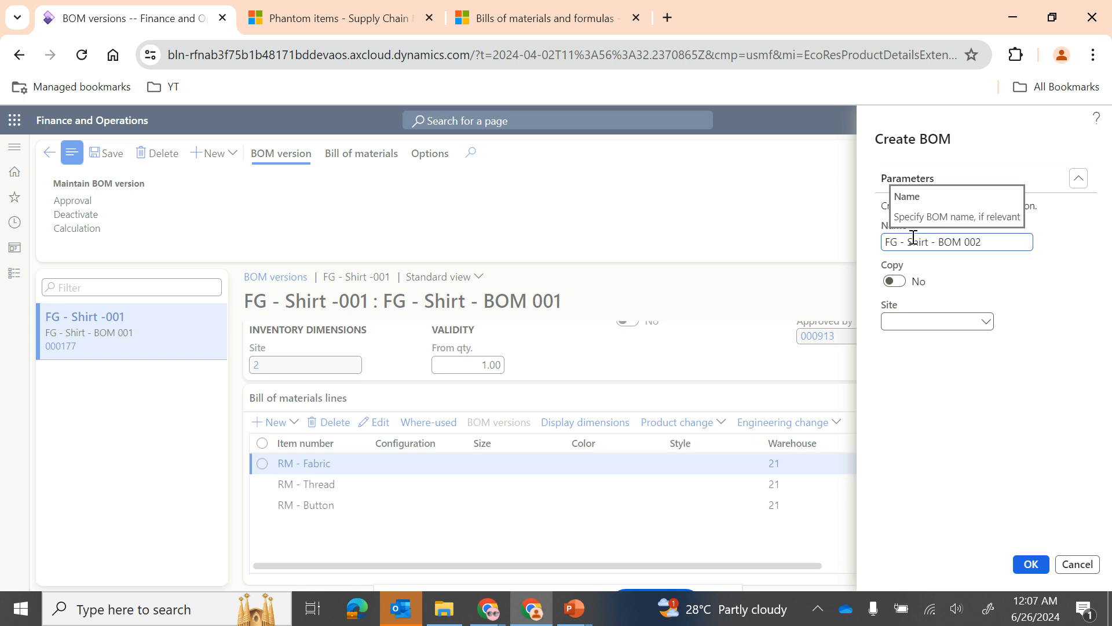
key("Tab")
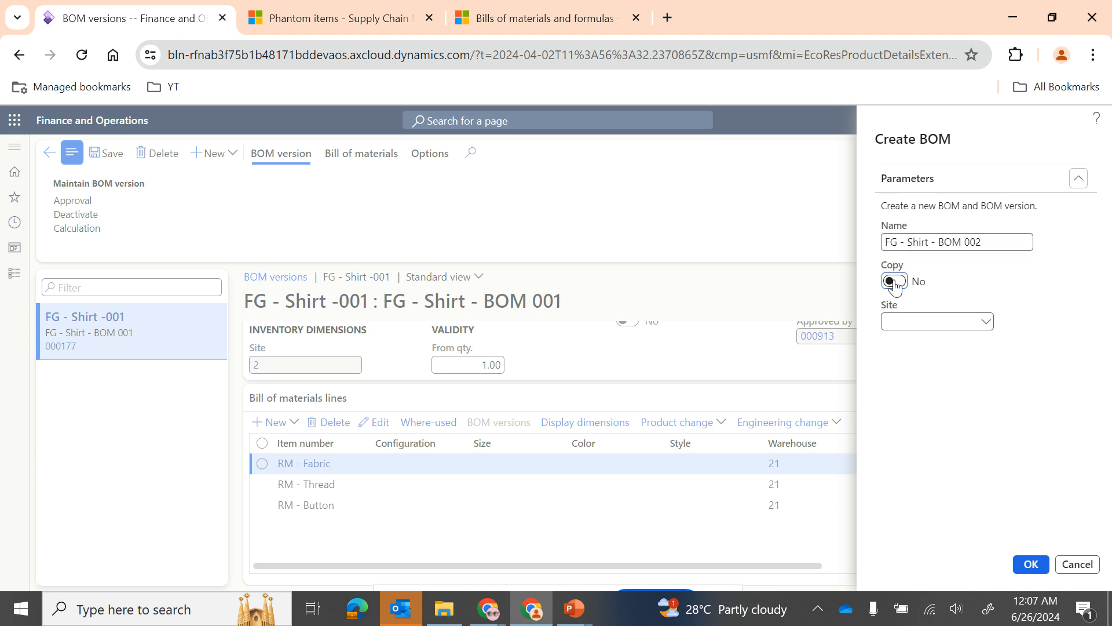
left_click(986, 322)
left_click(794, 340)
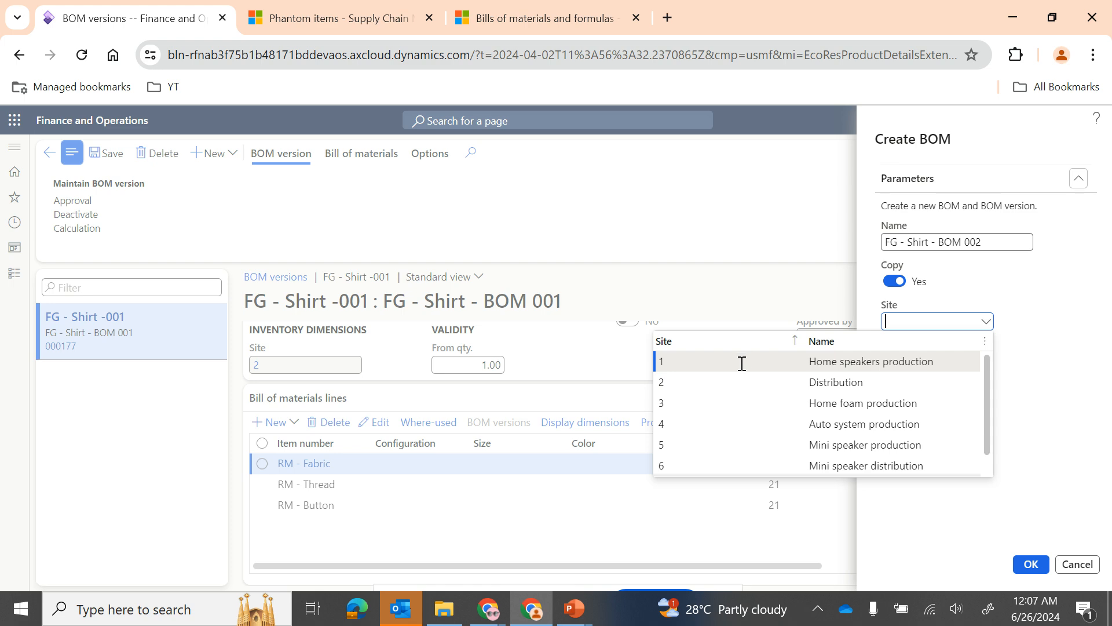
left_click(741, 362)
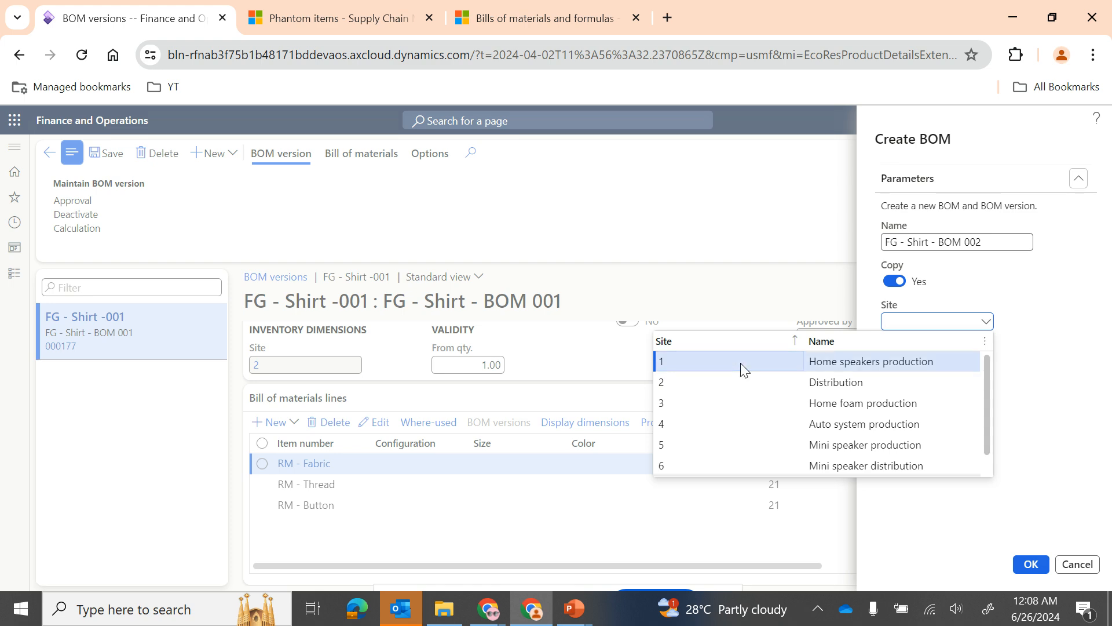
left_click(1024, 564)
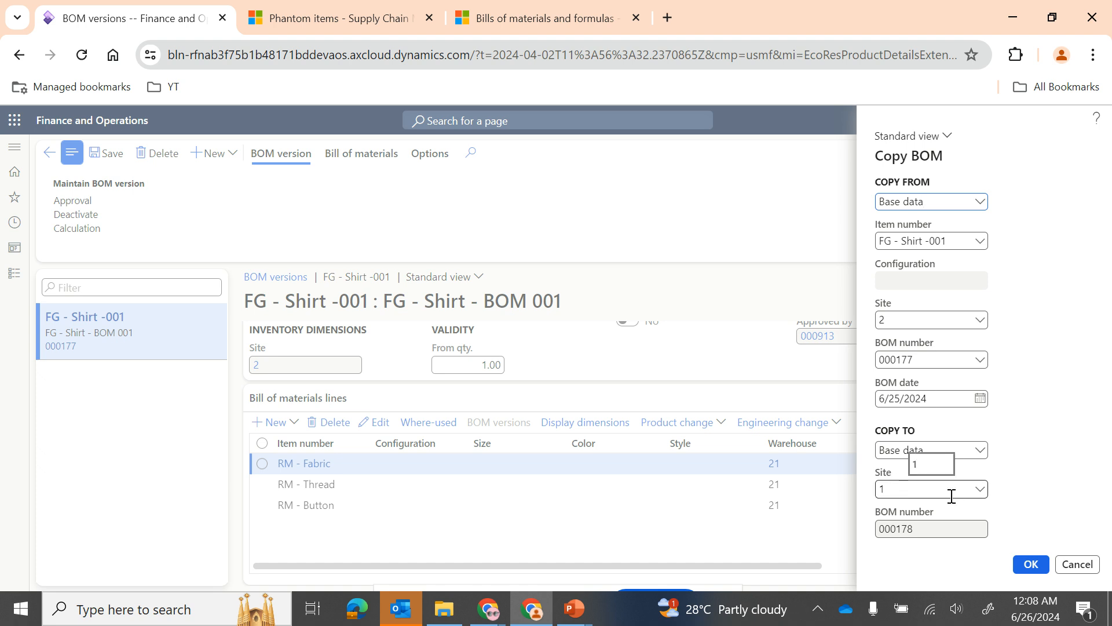
left_click(1035, 567)
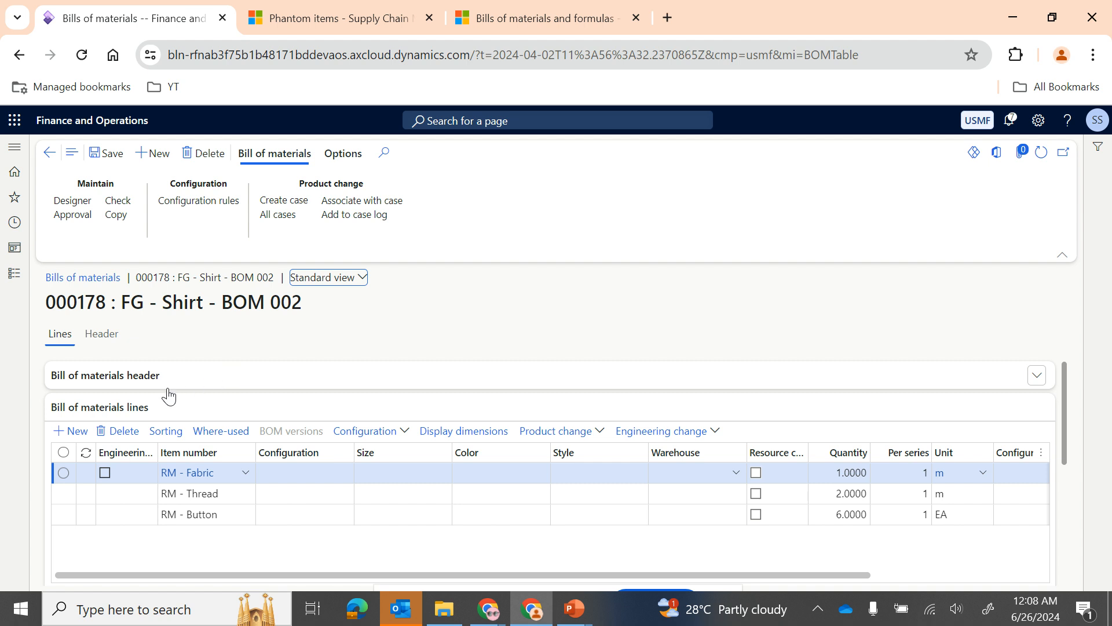
scroll(235, 519, "down", 5)
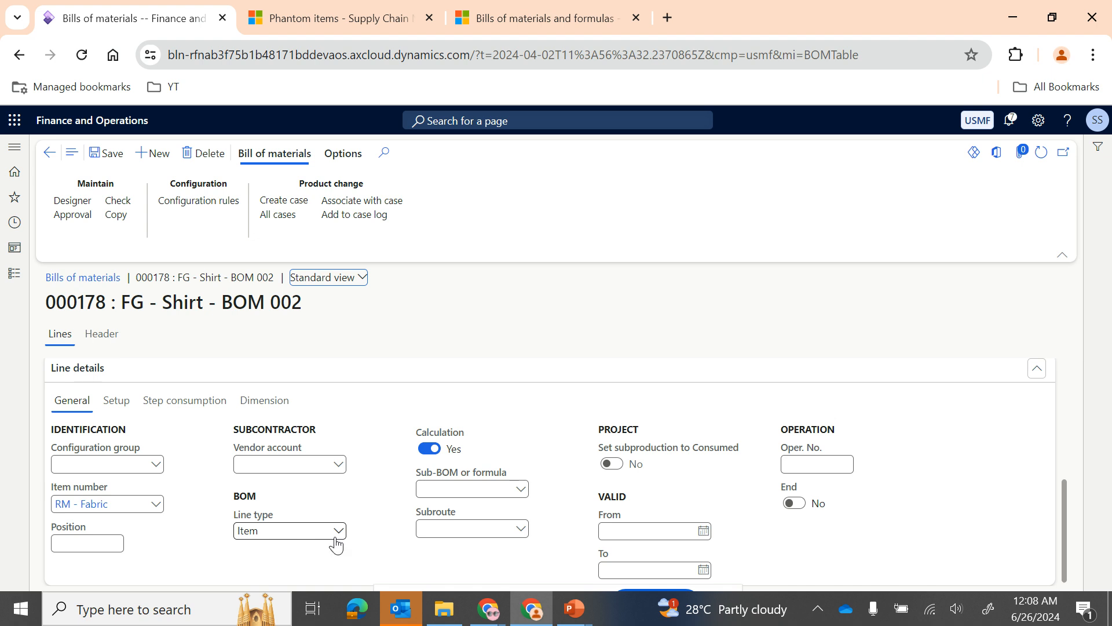
left_click(49, 152)
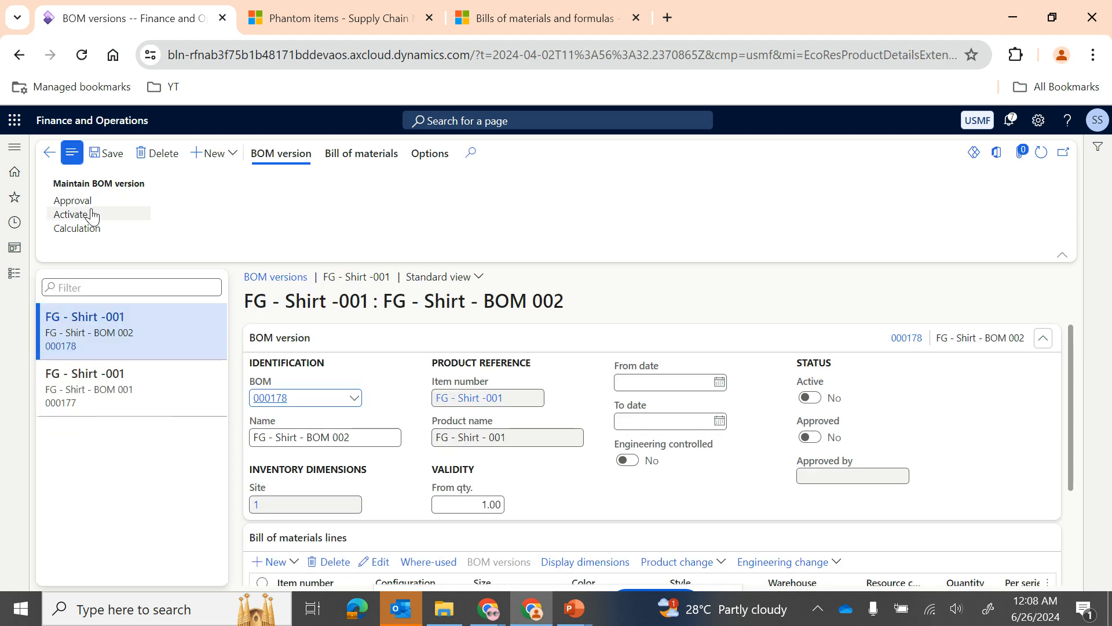
Step: Approve the FG - Shirt - BOM 002 version together with its bill of materials, and activate and save it
left_click(73, 200)
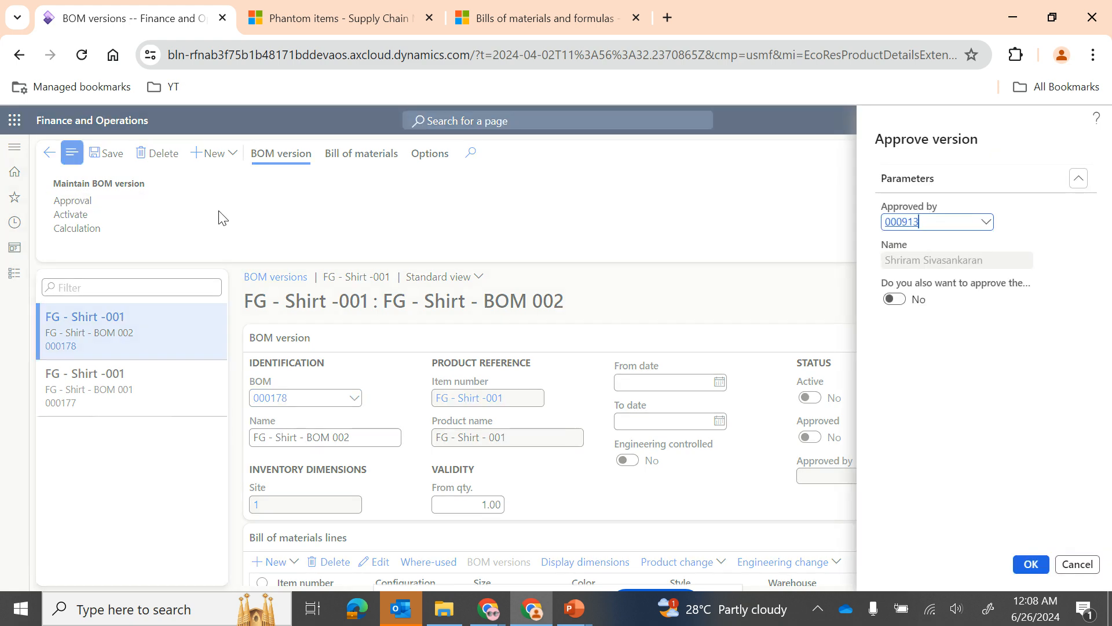
left_click(904, 309)
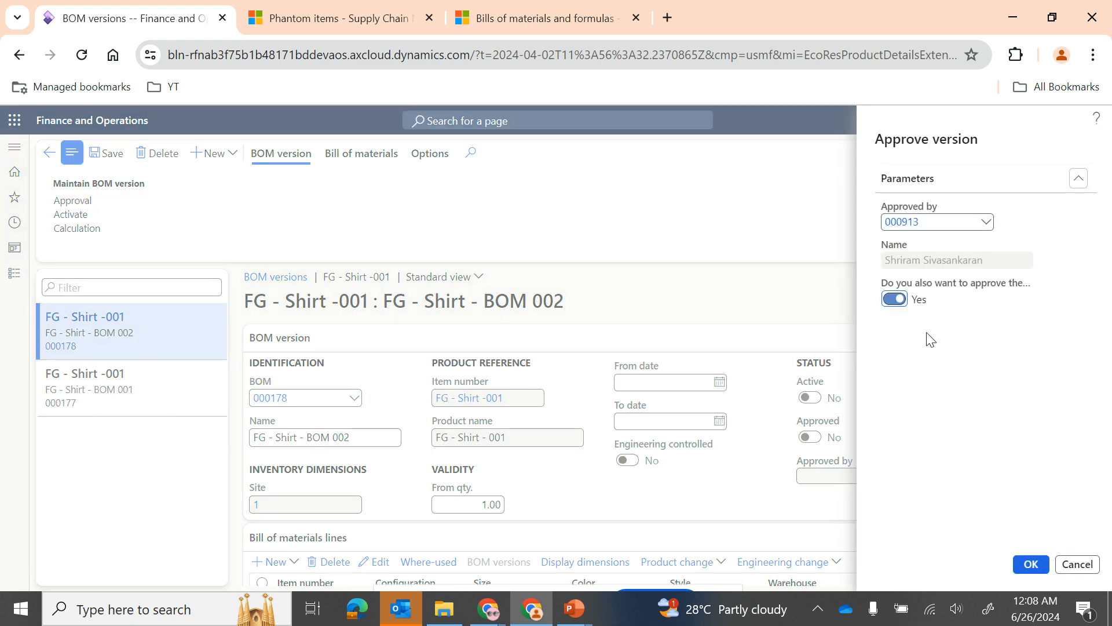
left_click(1030, 562)
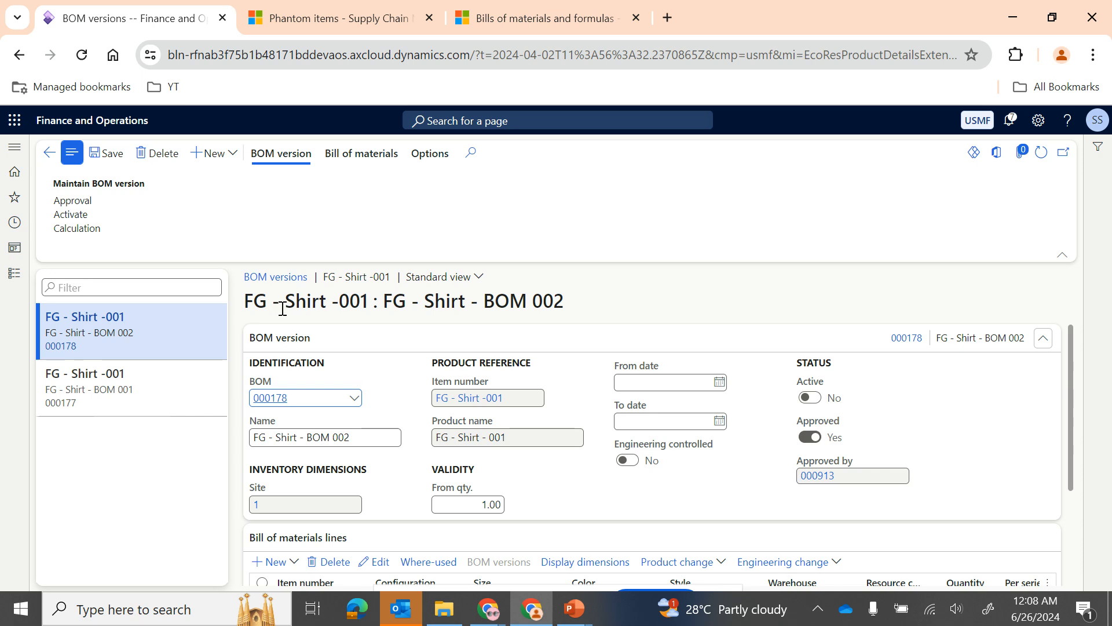
left_click(70, 214)
left_click(115, 156)
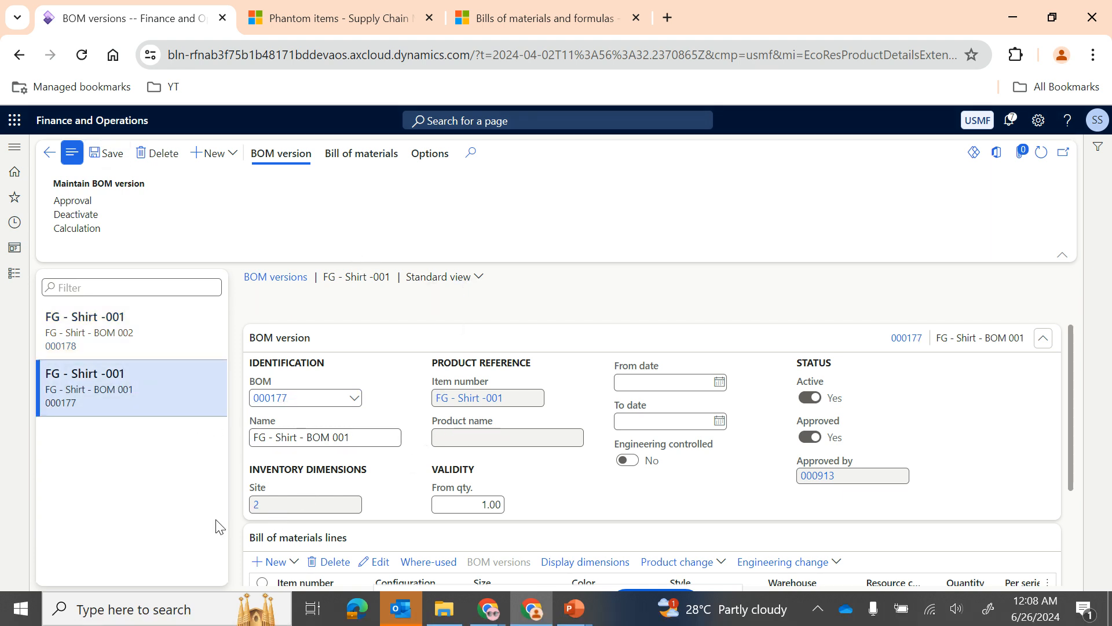
Step: Compare the BOM 001 and BOM 002 versions and review the item quantities and units in the BOM 002 lines
left_click(191, 340)
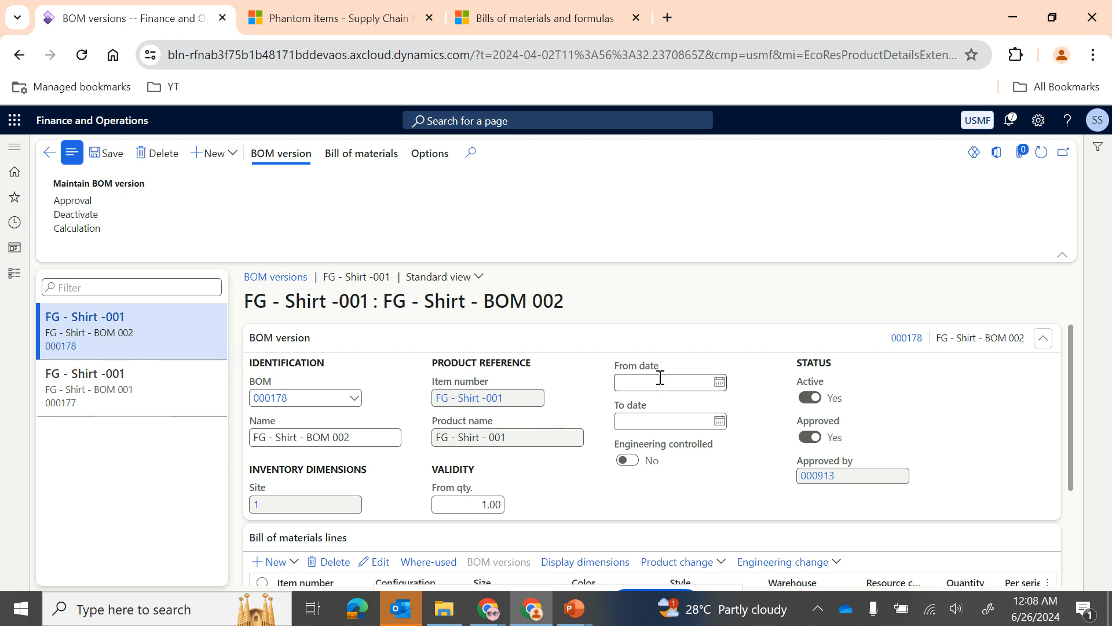
scroll(657, 505, "down", 3)
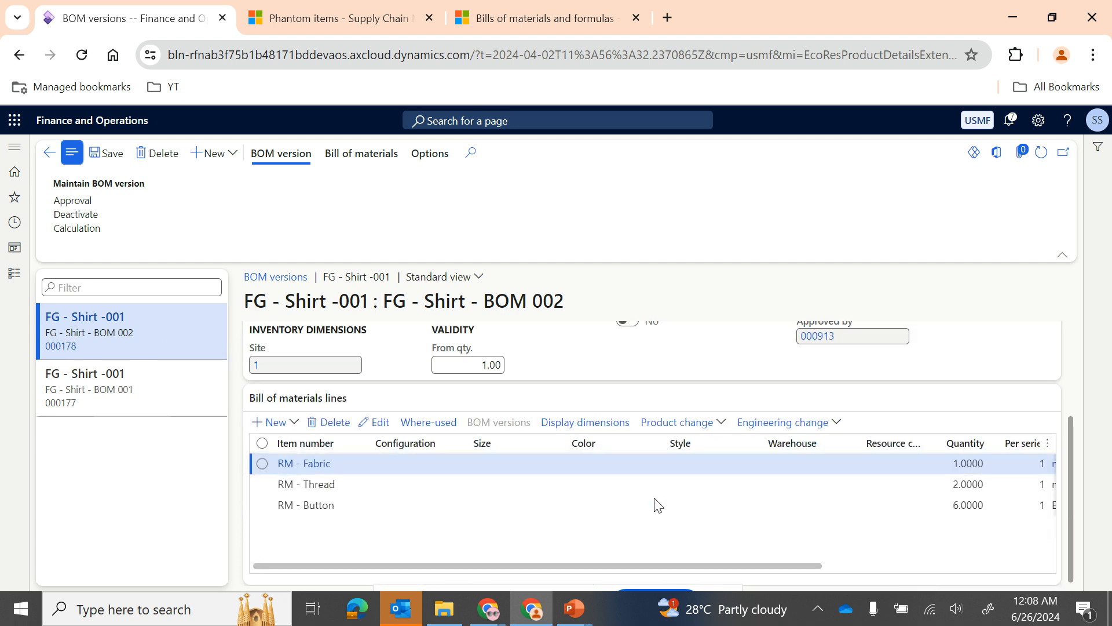
scroll(756, 510, "right", 3)
left_click(752, 508)
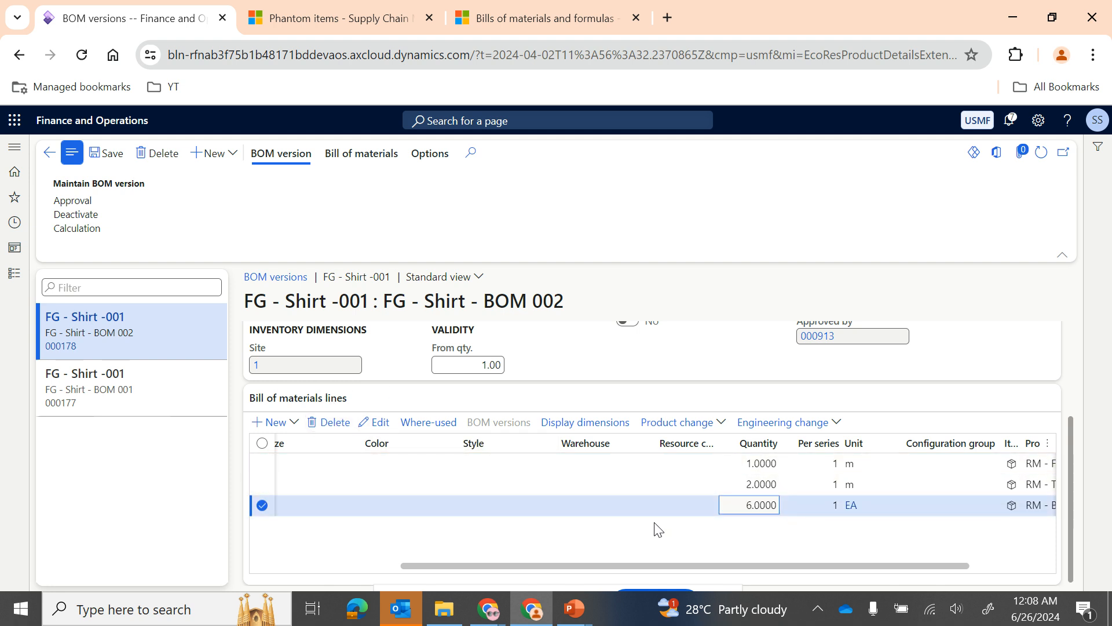
scroll(492, 539, "left", 3)
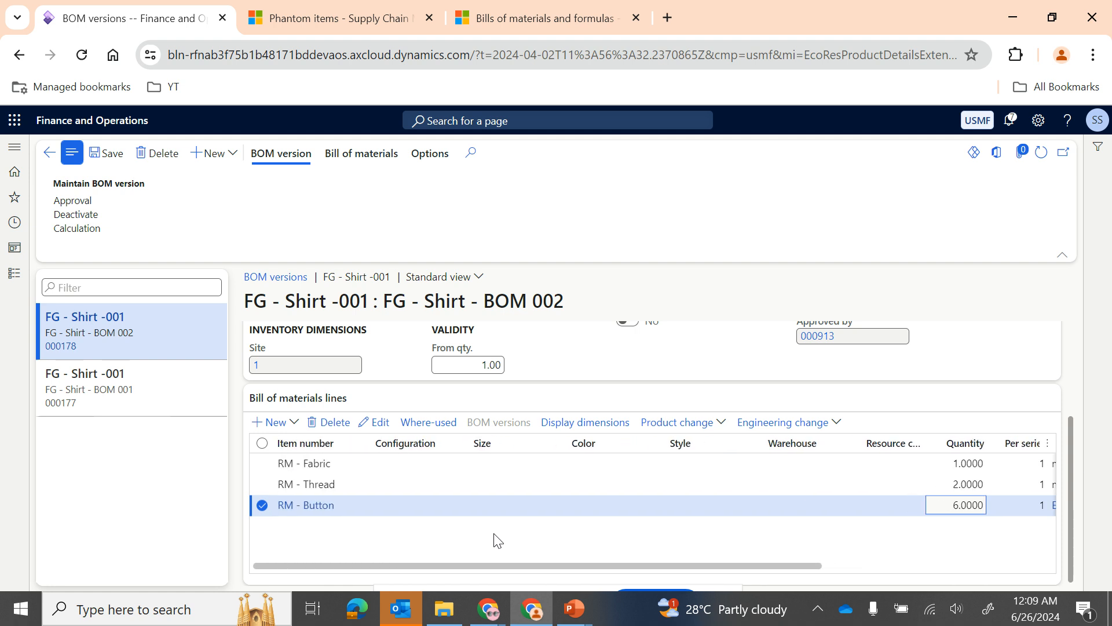
Step: Look up where the RM - Fabric line's item is used in BOMs and BOM versions, and return to the BOM version
left_click(355, 464)
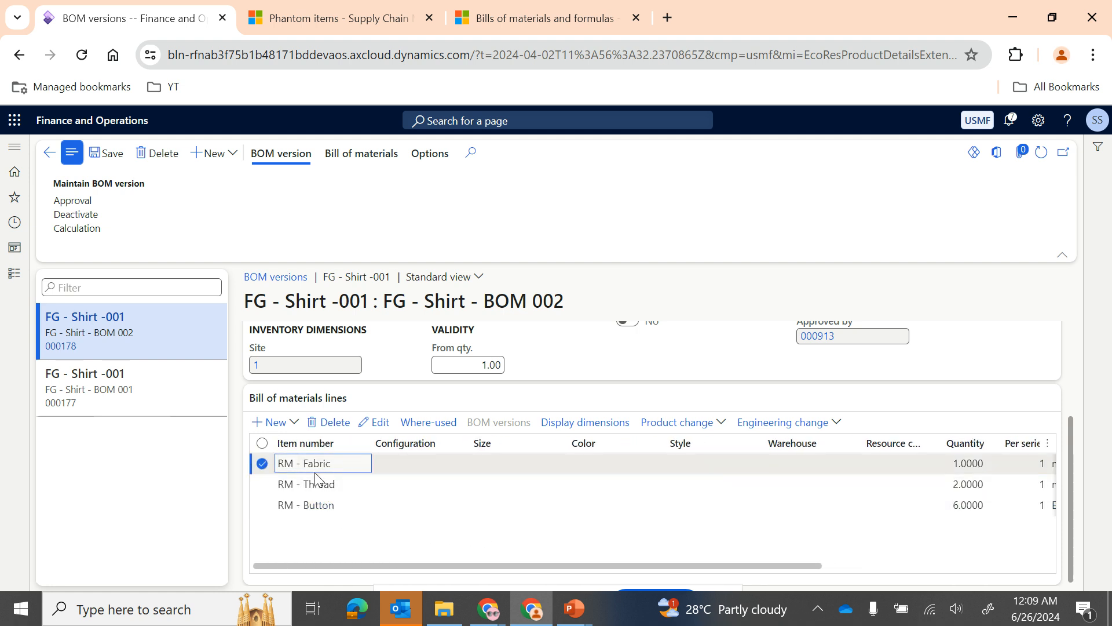
mouse_move(297, 473)
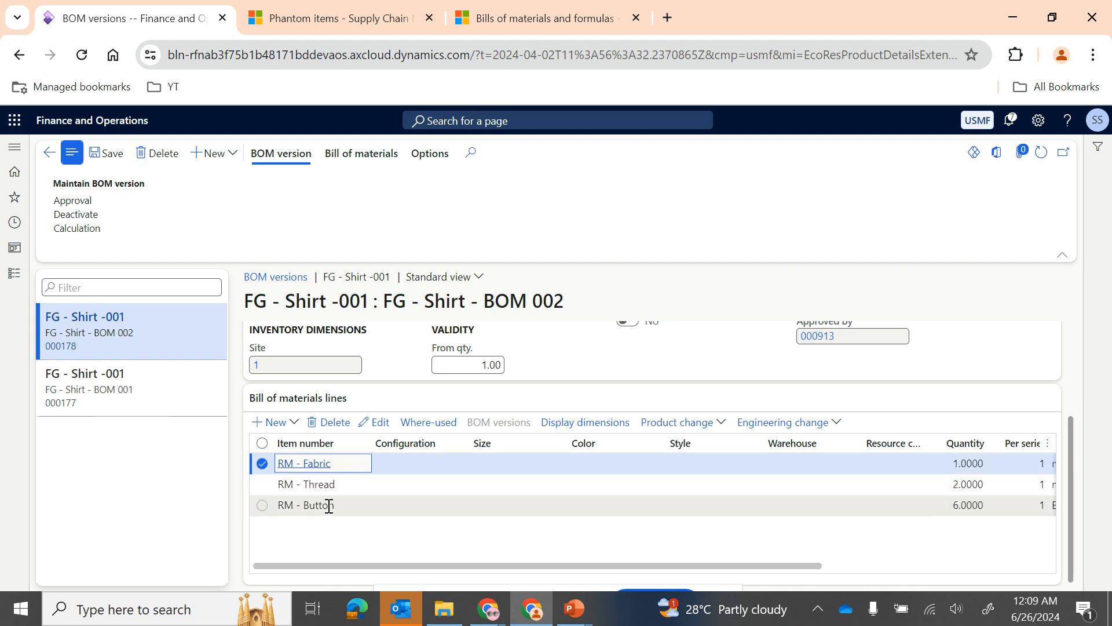
left_click(429, 423)
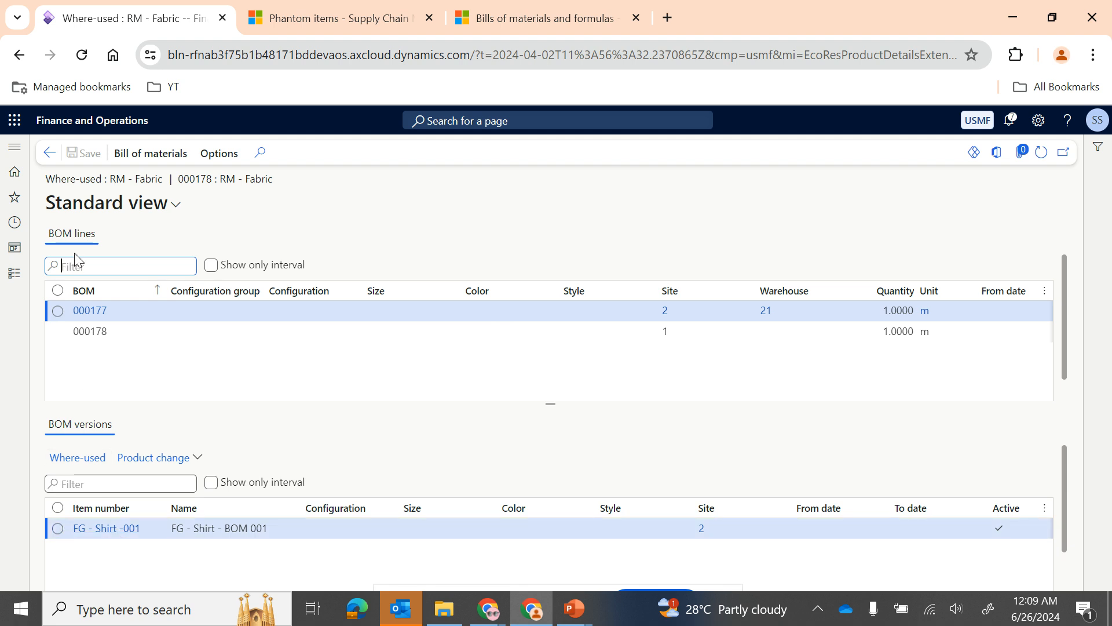
left_click(50, 153)
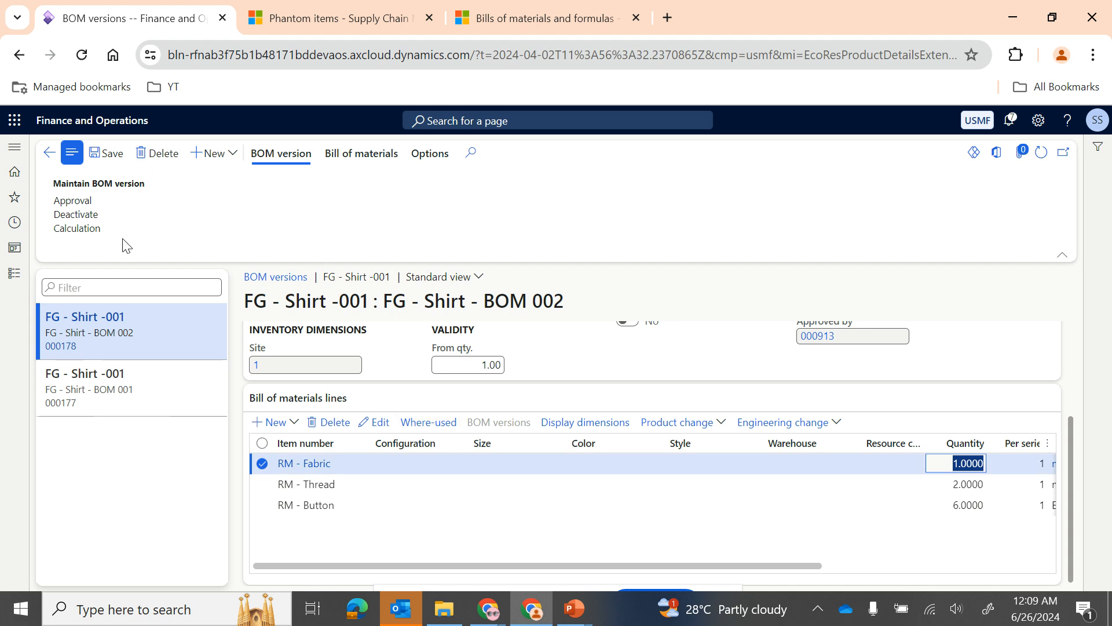
Step: Examine the BOM check parameters and the recurrence options for FG - Shirt - BOM 002, and cancel without running the check
left_click(356, 157)
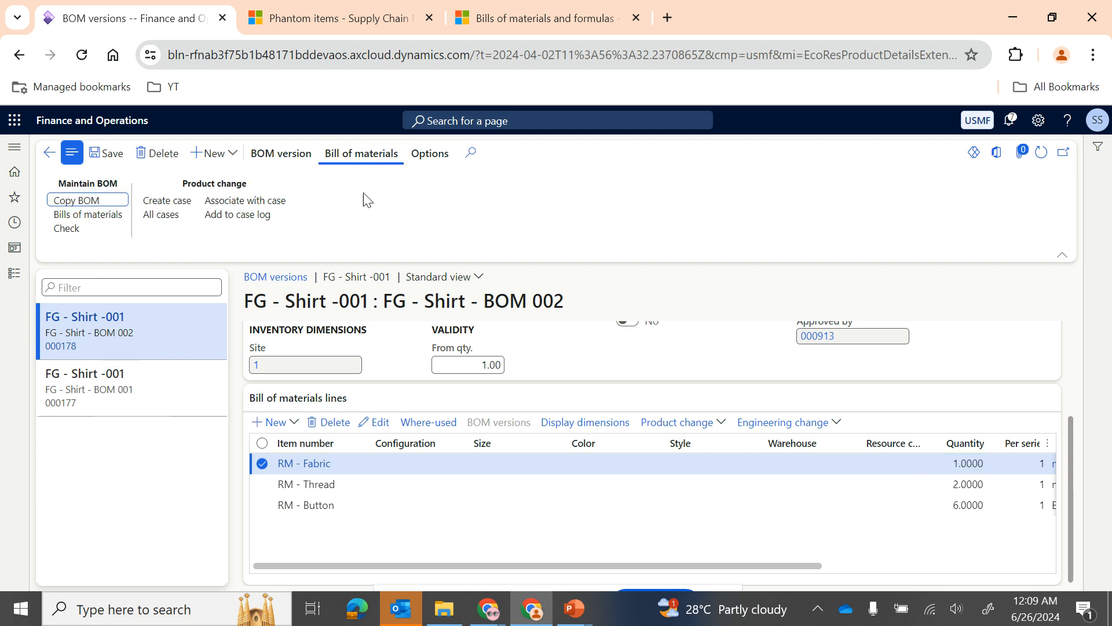
left_click(86, 237)
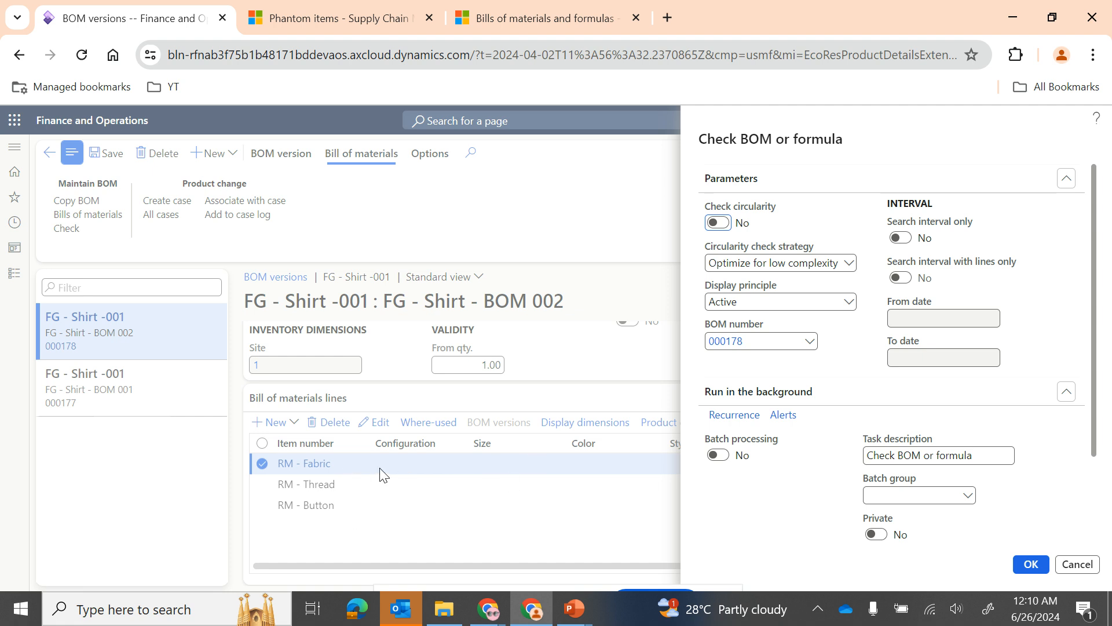
left_click(1076, 565)
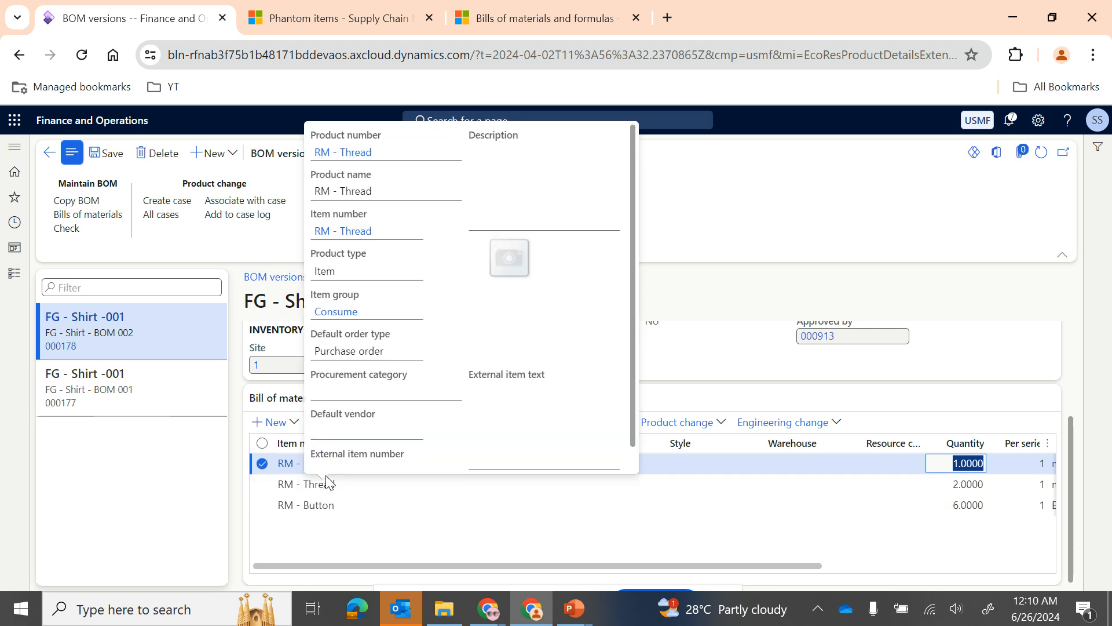
left_click(382, 510)
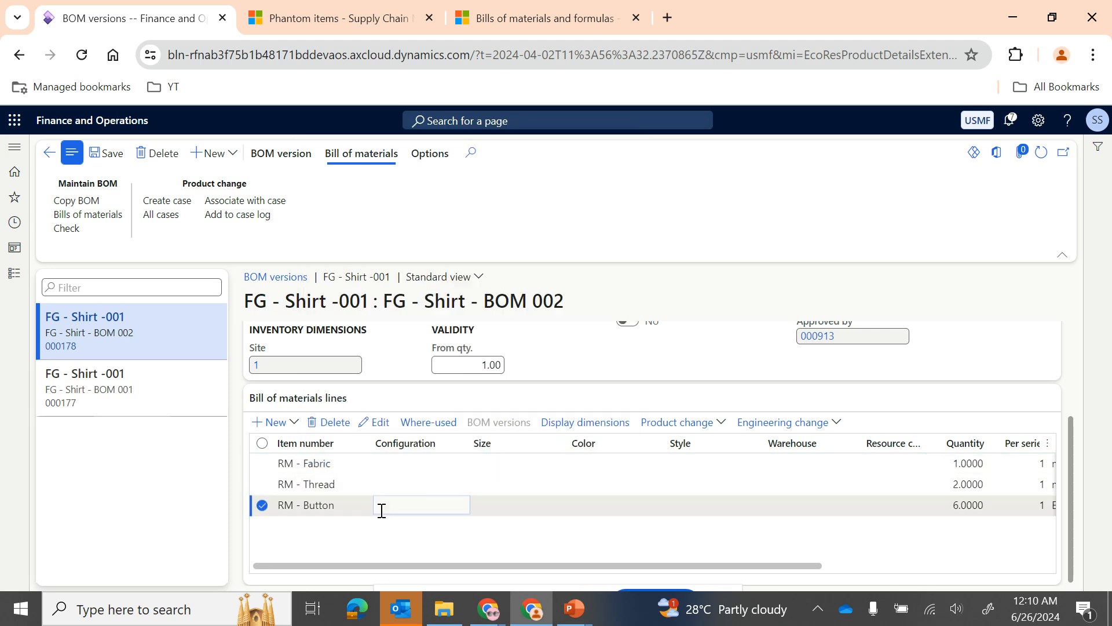
left_click(78, 229)
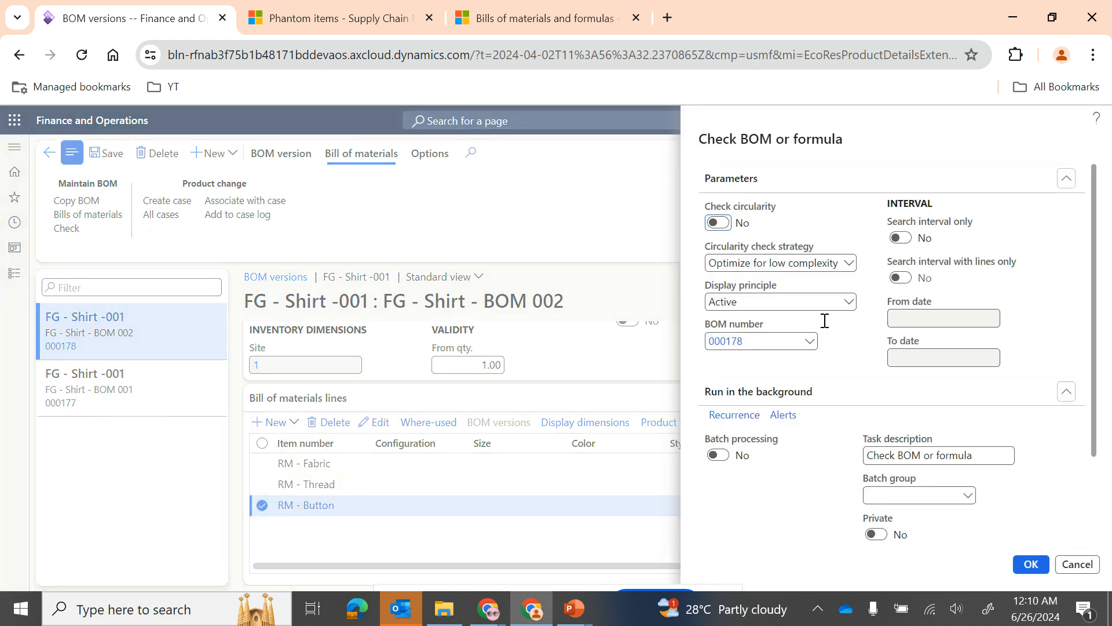
scroll(824, 320, "down", 3)
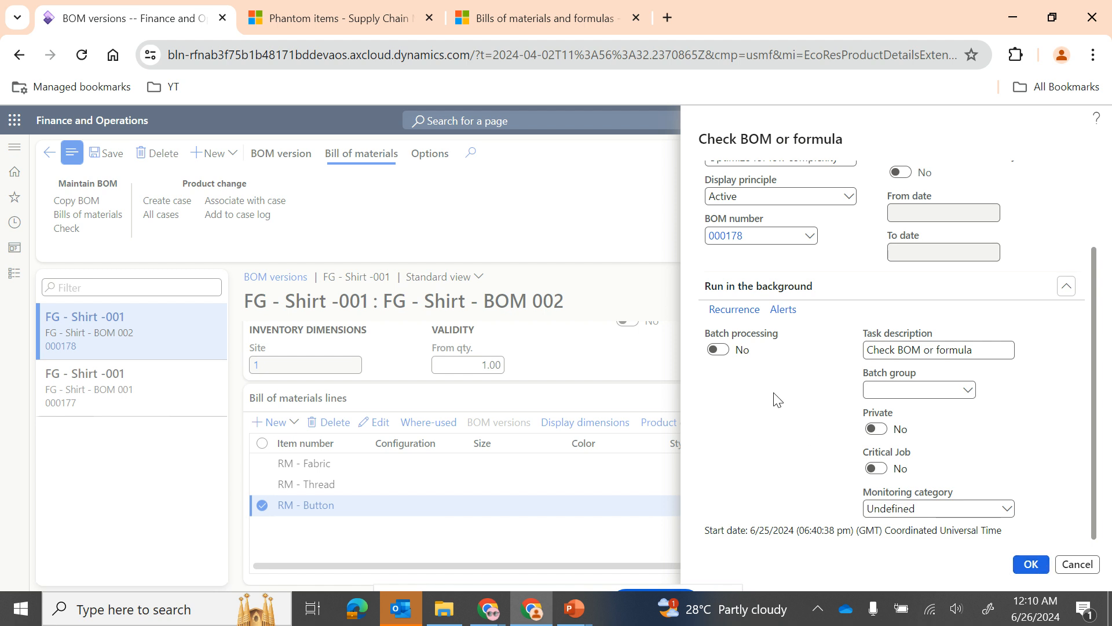
left_click(733, 310)
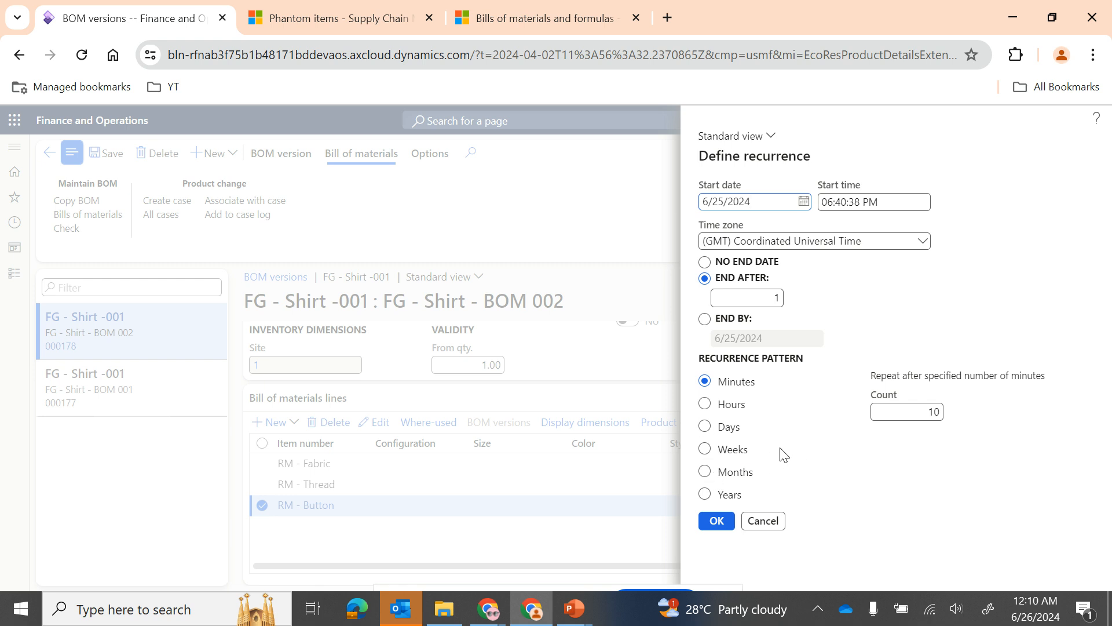
left_click(774, 524)
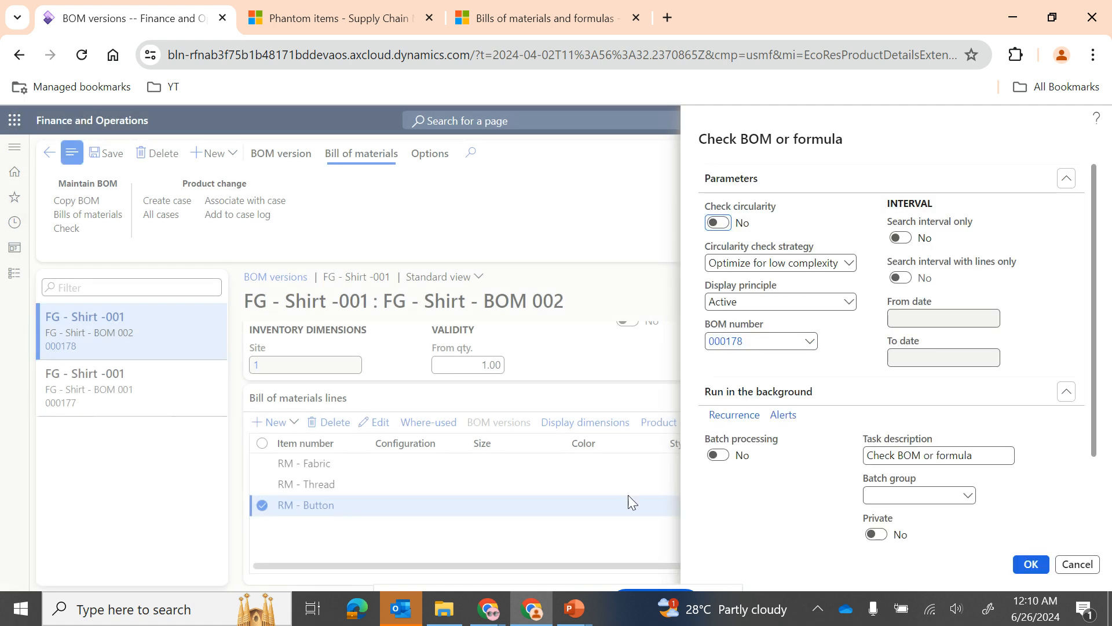
left_click(1077, 564)
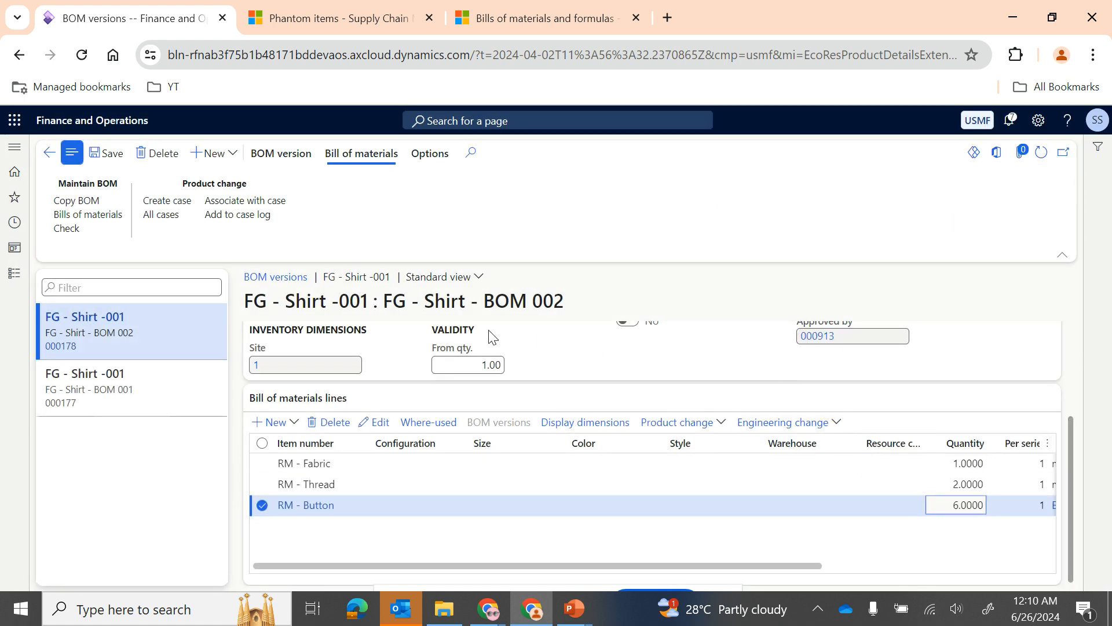
Step: Switch to the PowerPoint slide show, go through the slides on BOM types, line types and multilevel phantom items, and return to the BOM version
scroll(525, 425, "up", 3)
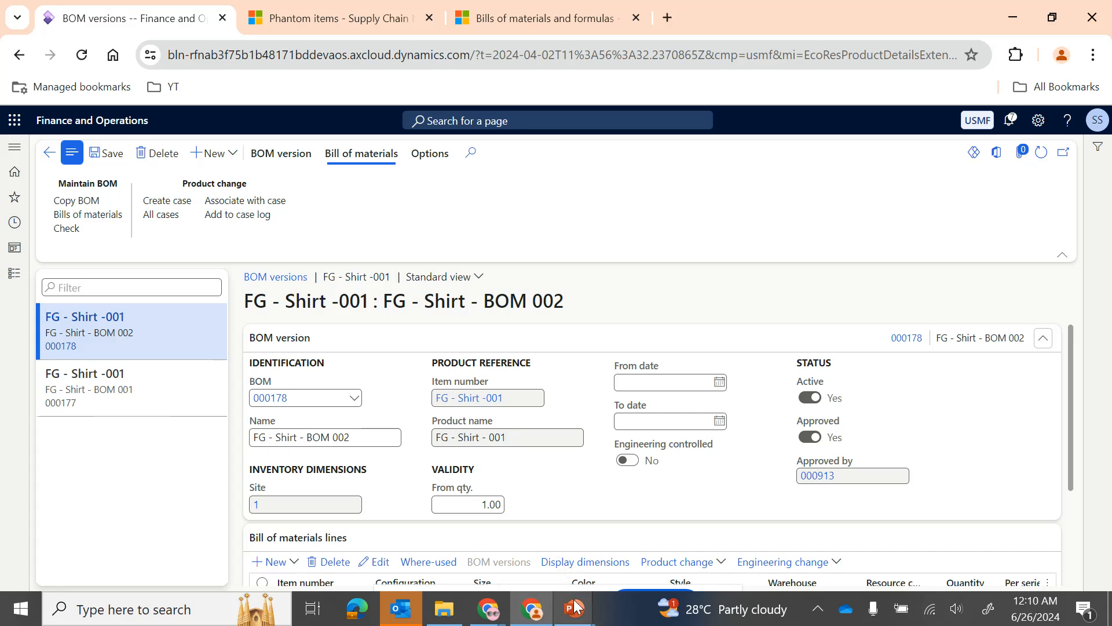
mouse_move(576, 619)
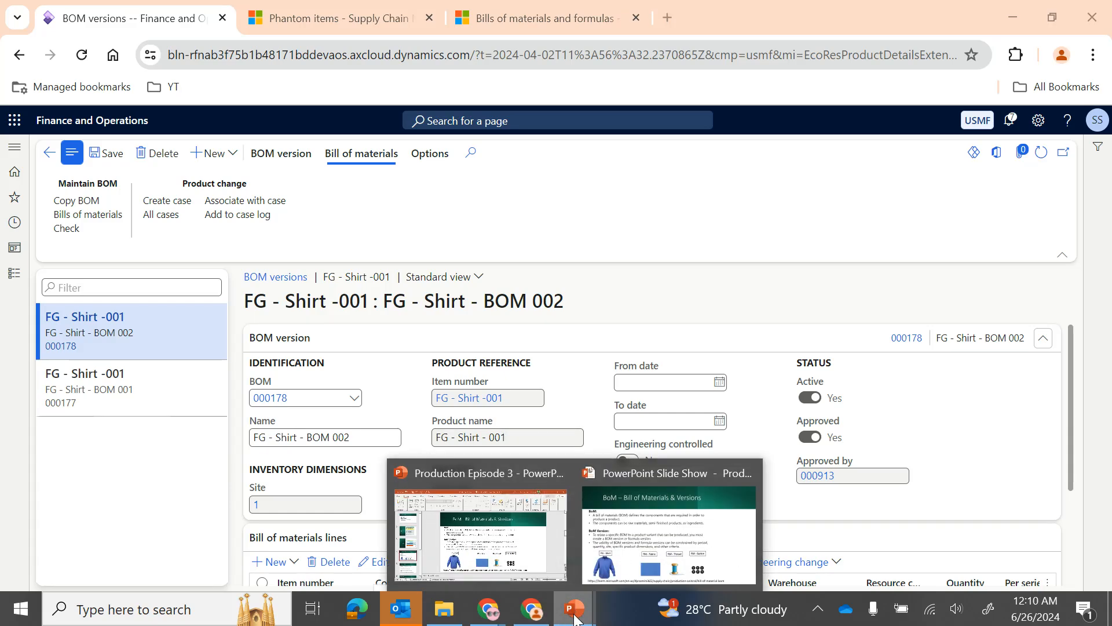
left_click(625, 510)
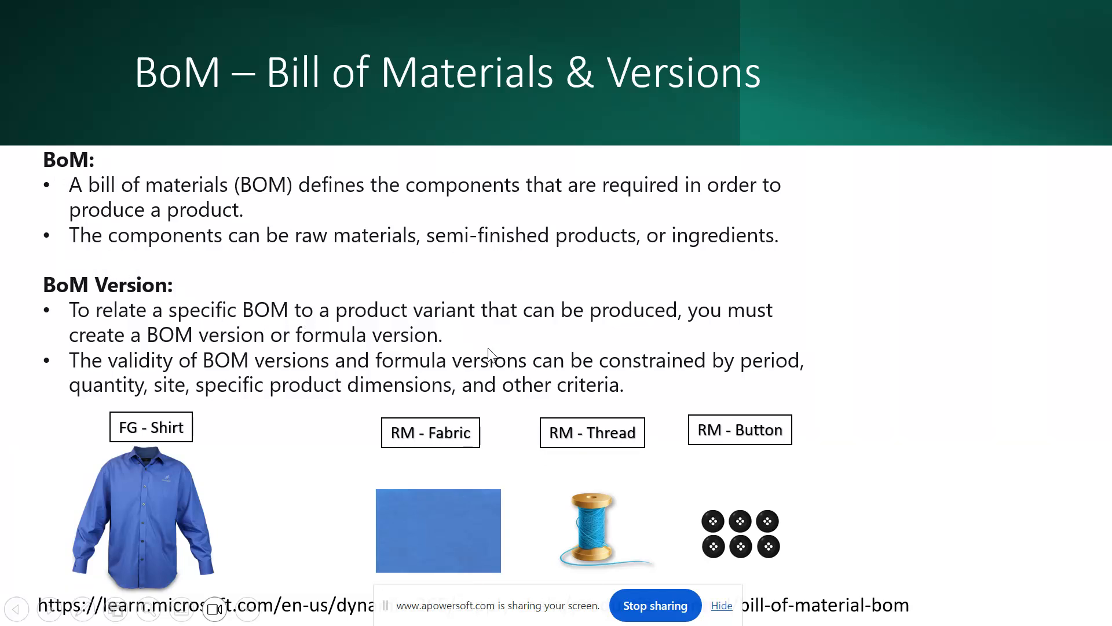
left_click(611, 383)
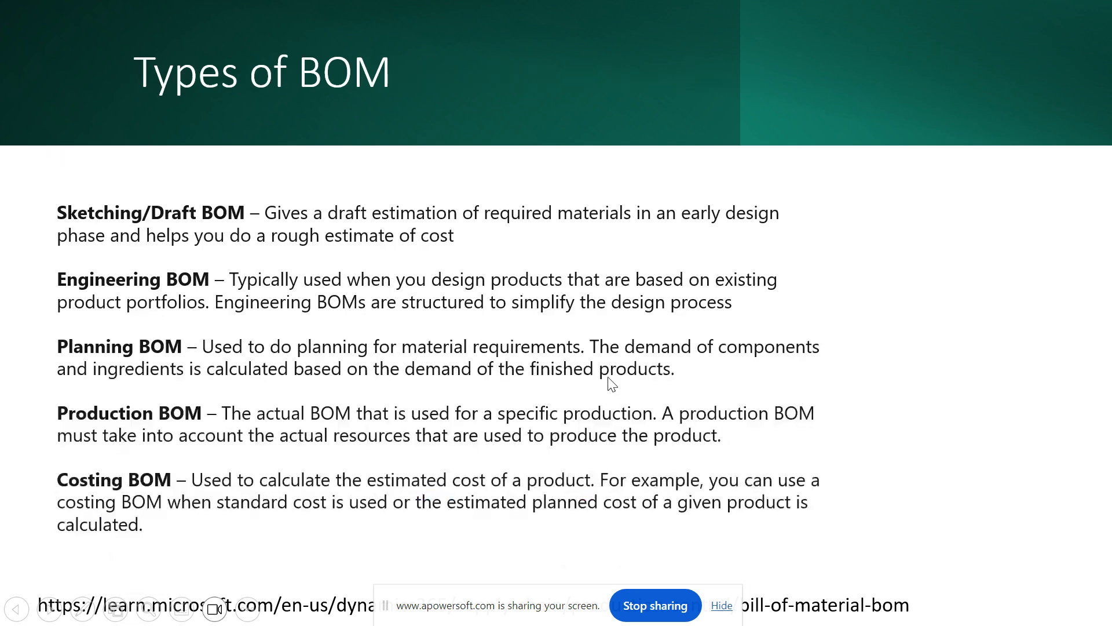
left_click(612, 383)
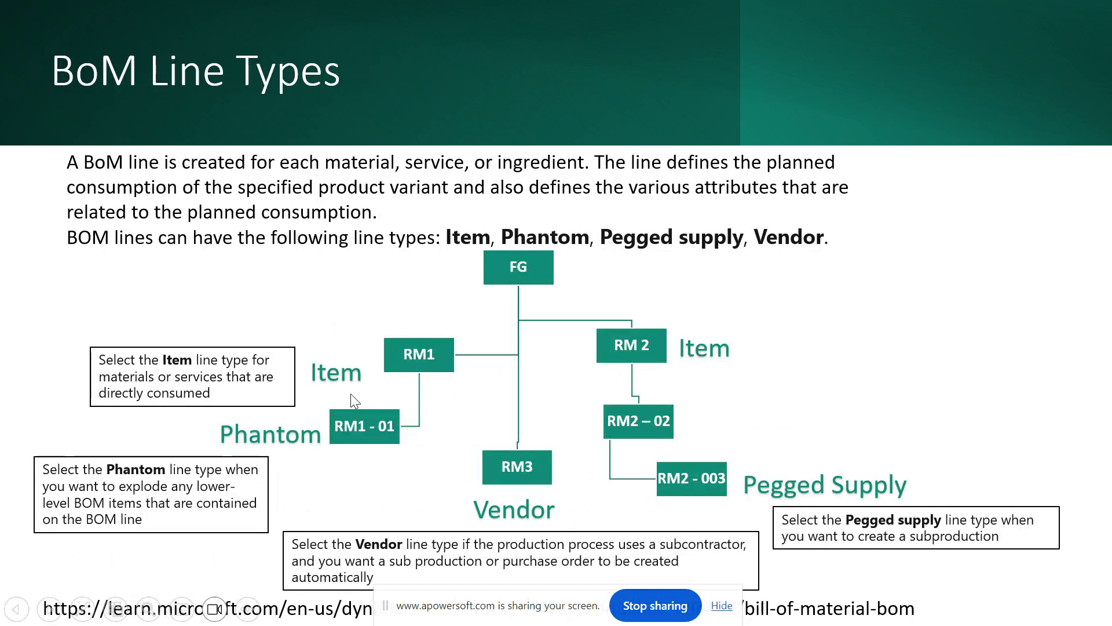
left_click(470, 377)
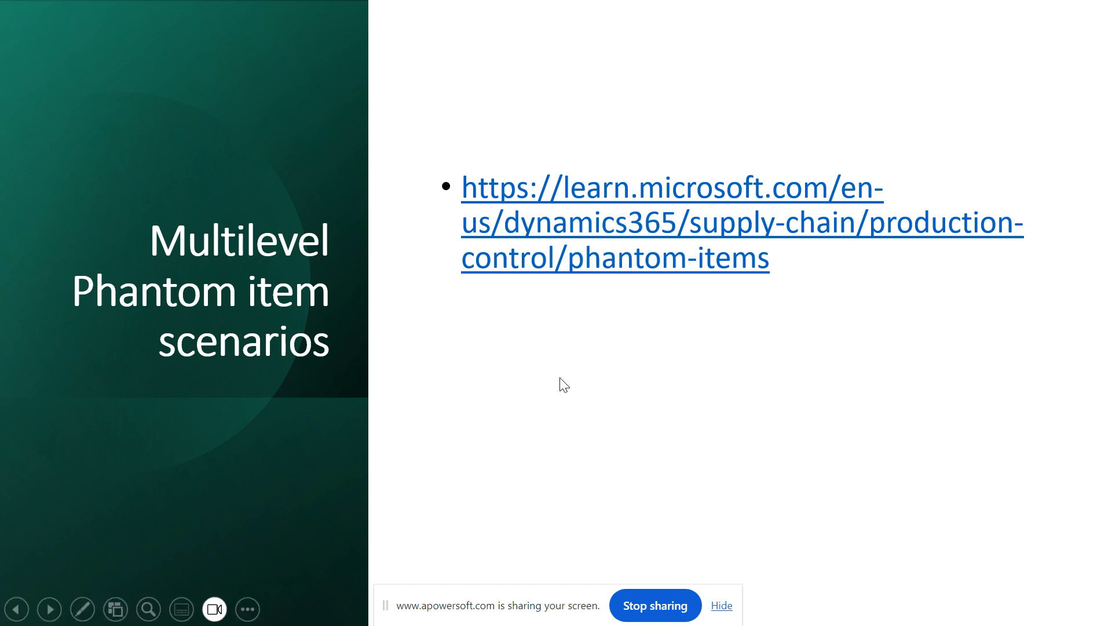
key("alt+Tab")
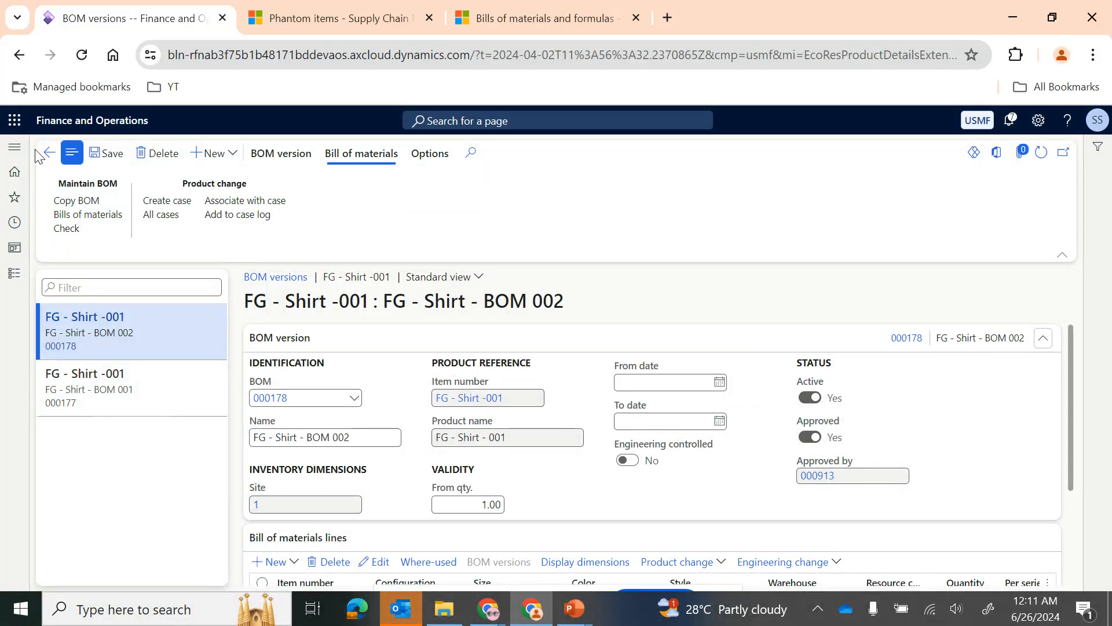
Step: Return to the released product details of FG - Shirt -001 and examine the flushing principle in its Engineer section
left_click(49, 153)
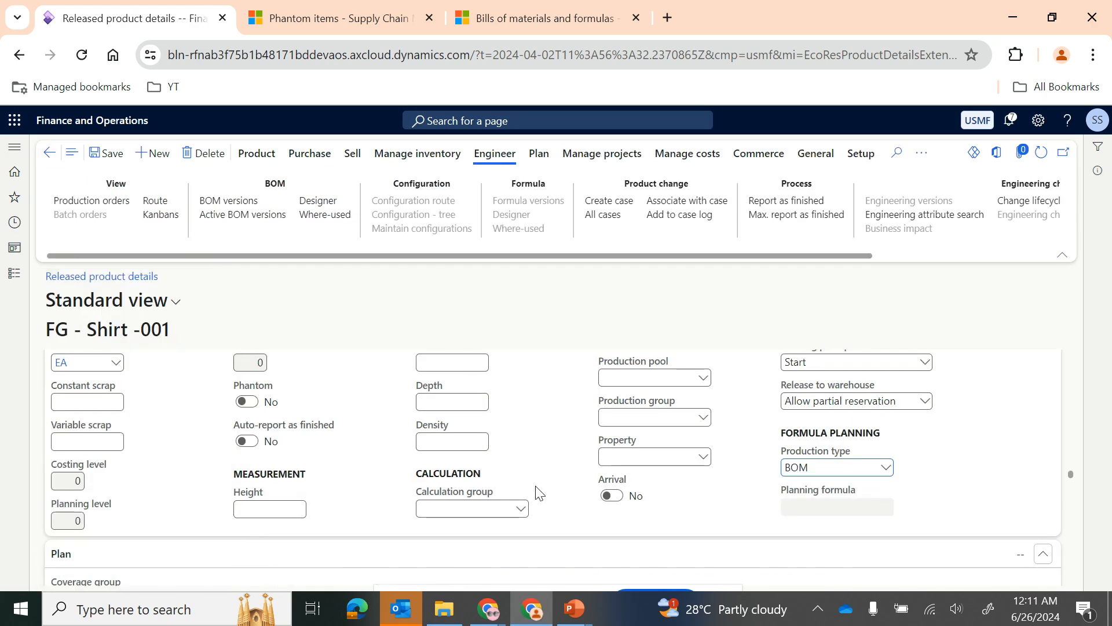
scroll(539, 493, "down", 1)
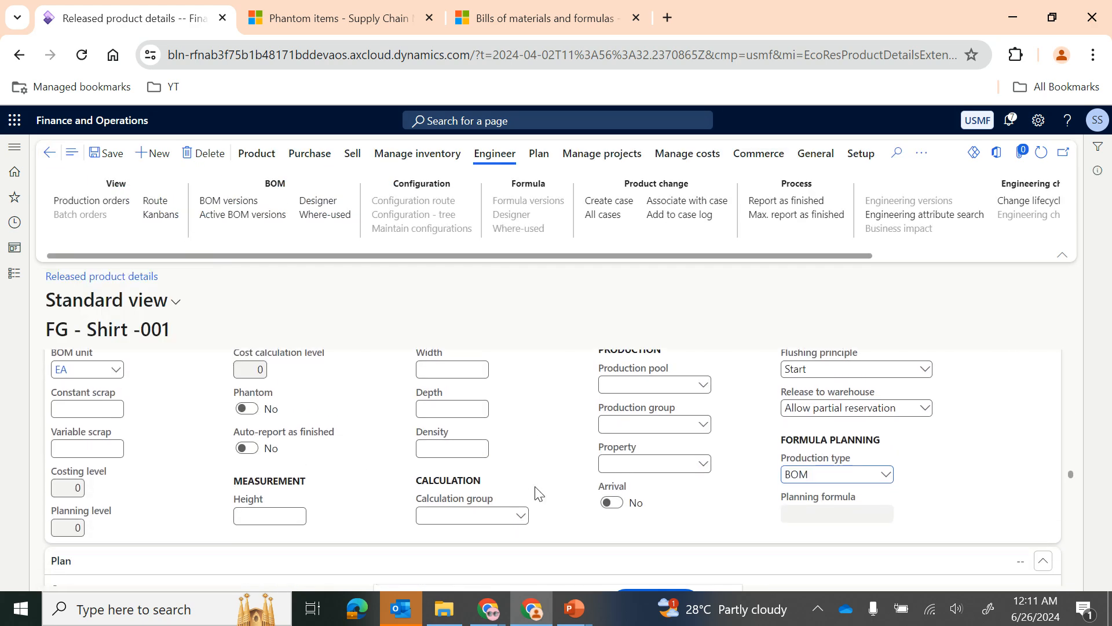
scroll(411, 478, "up", 2)
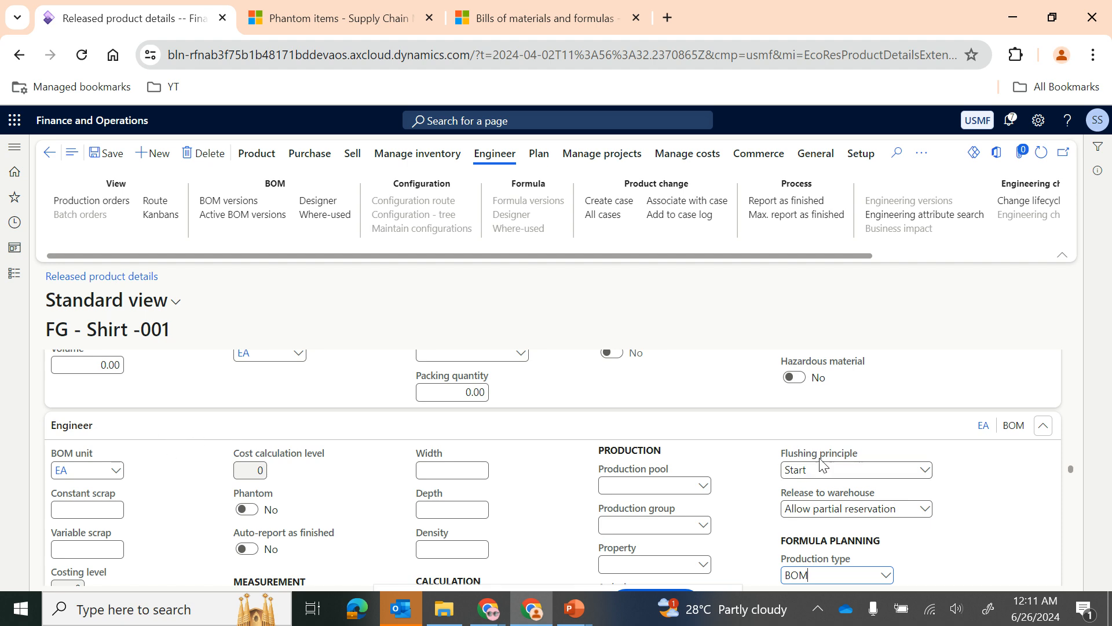
mouse_move(833, 461)
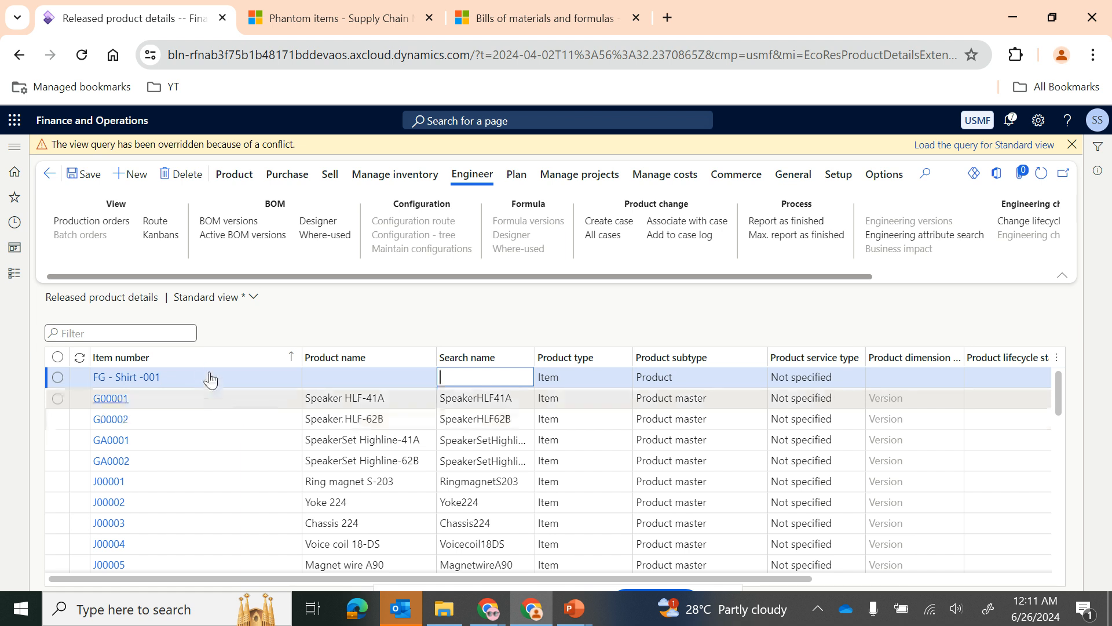
Step: Filter the released products list to item numbers beginning with "rm" and dismiss the view query notice
left_click(211, 356)
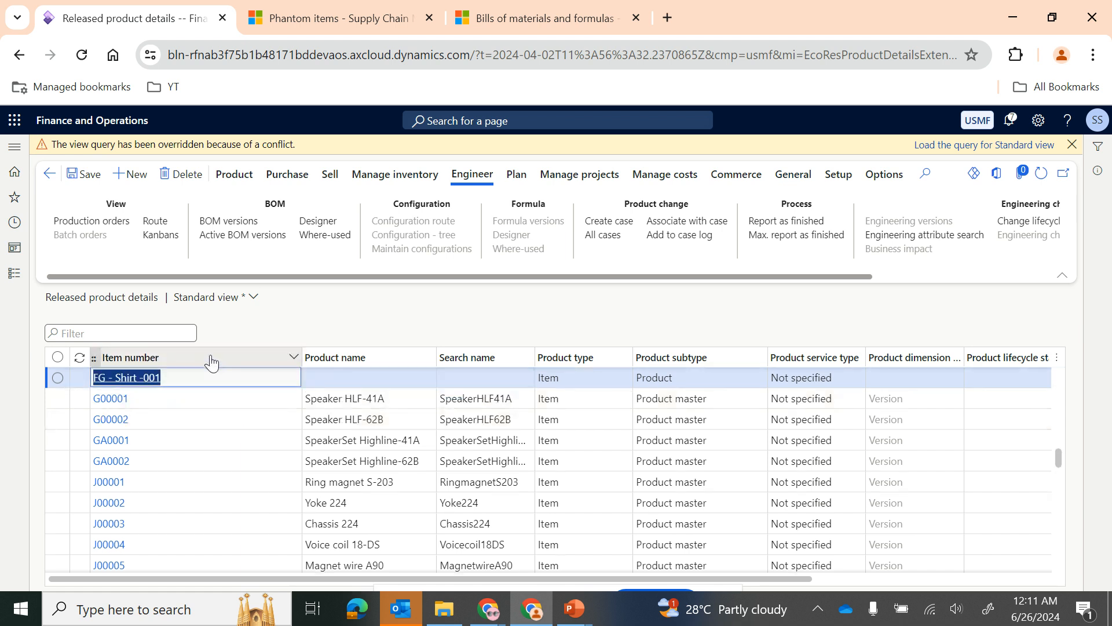
type("rm")
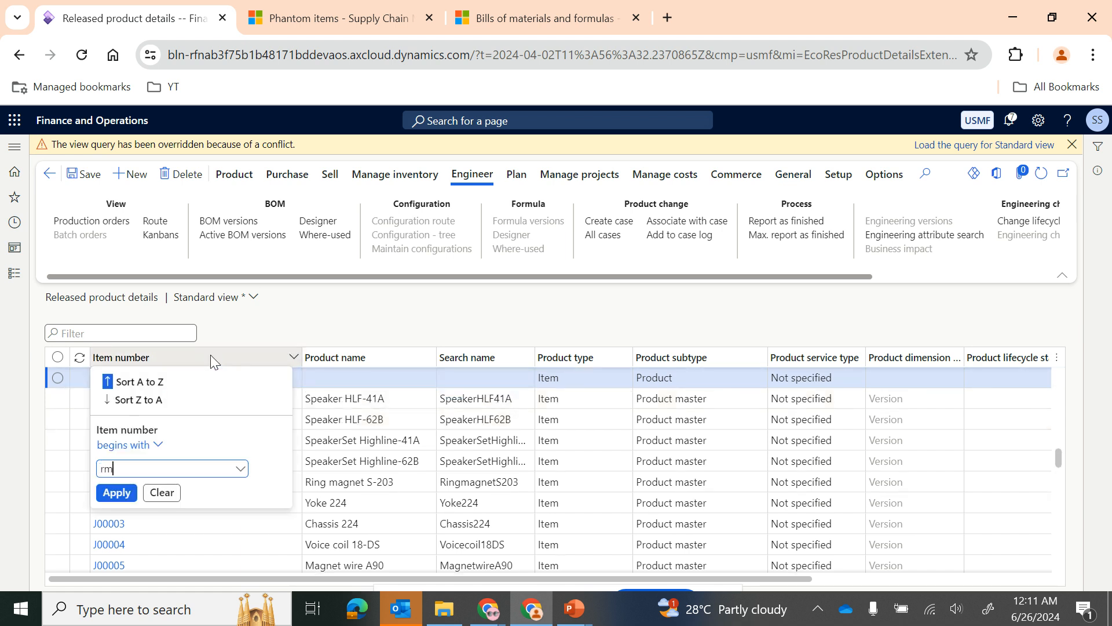
left_click(211, 357)
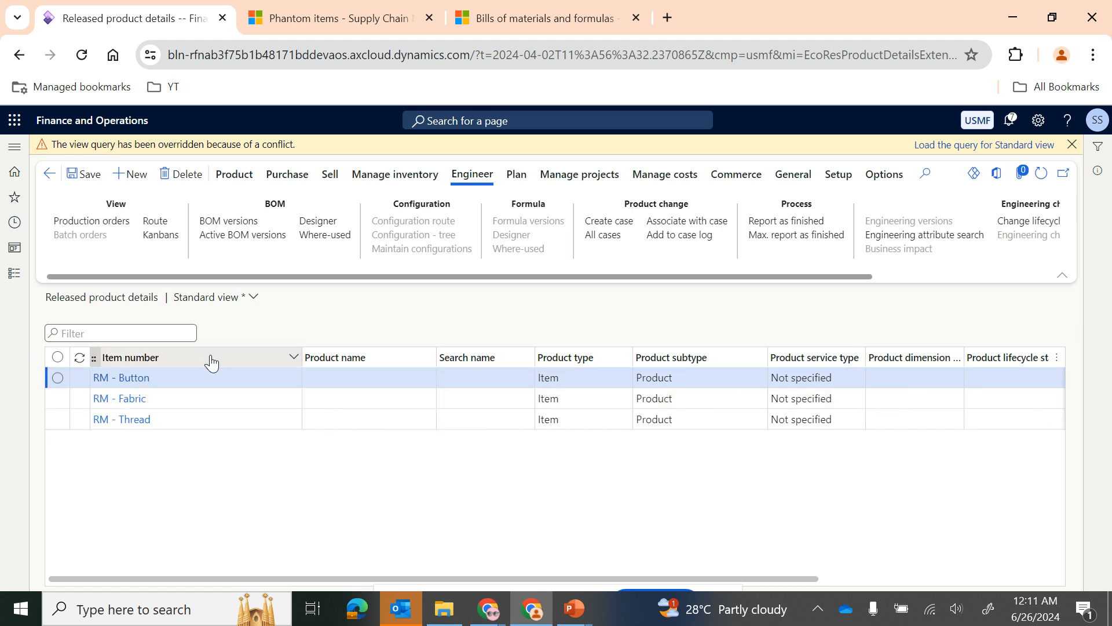
left_click(1072, 144)
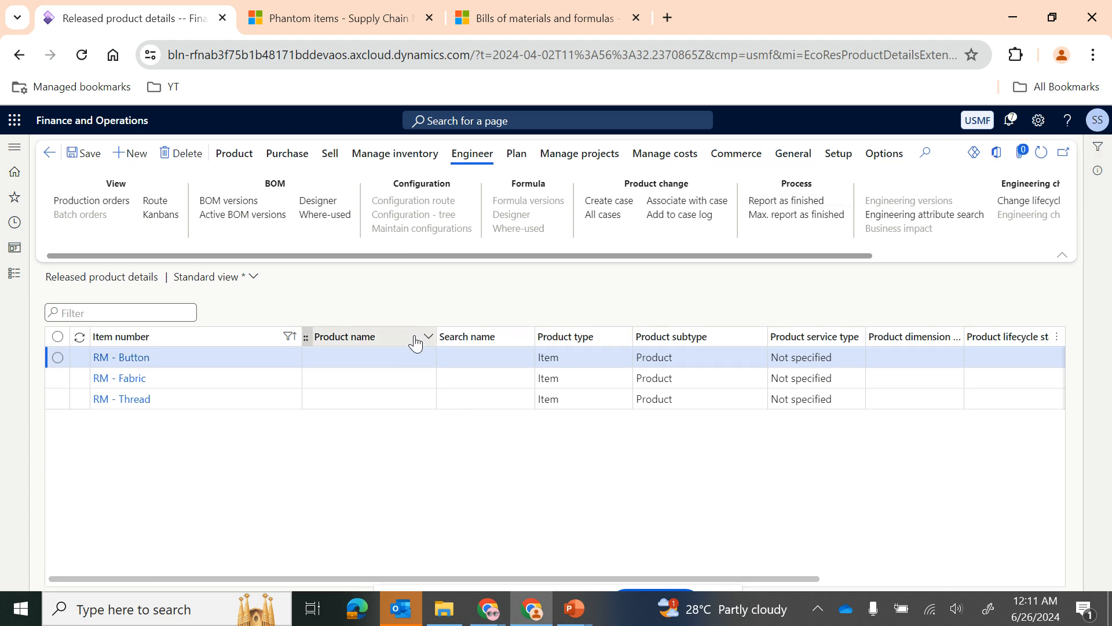
Step: Open the RM - Fabric product details and read the help description of the Flushing principle in its Engineer section
left_click(122, 387)
left_click(122, 384)
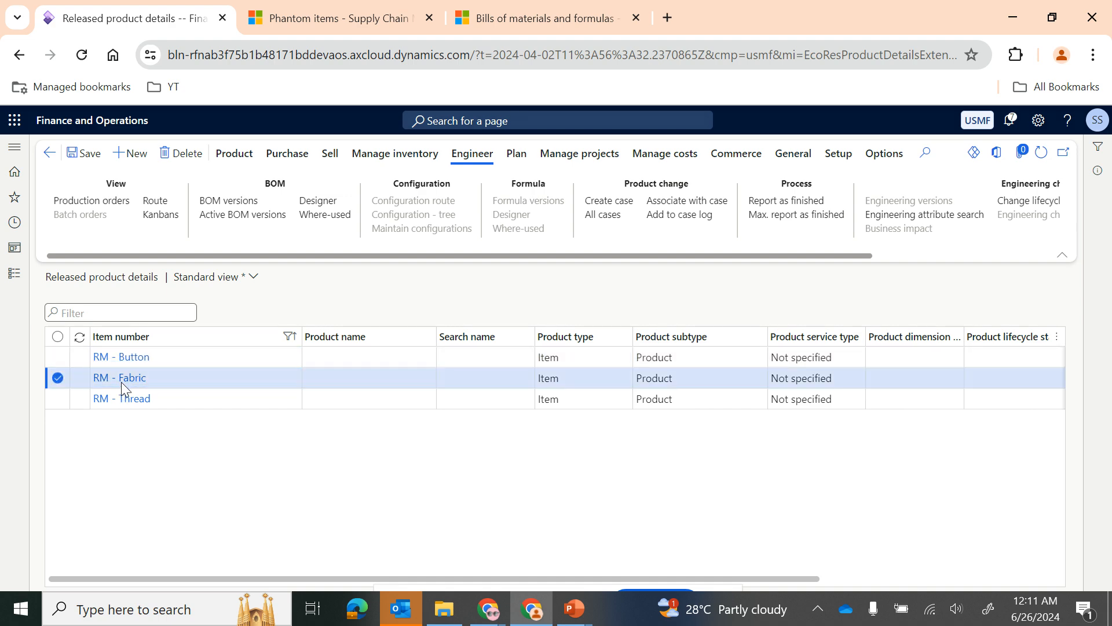
scroll(793, 496, "down", 15)
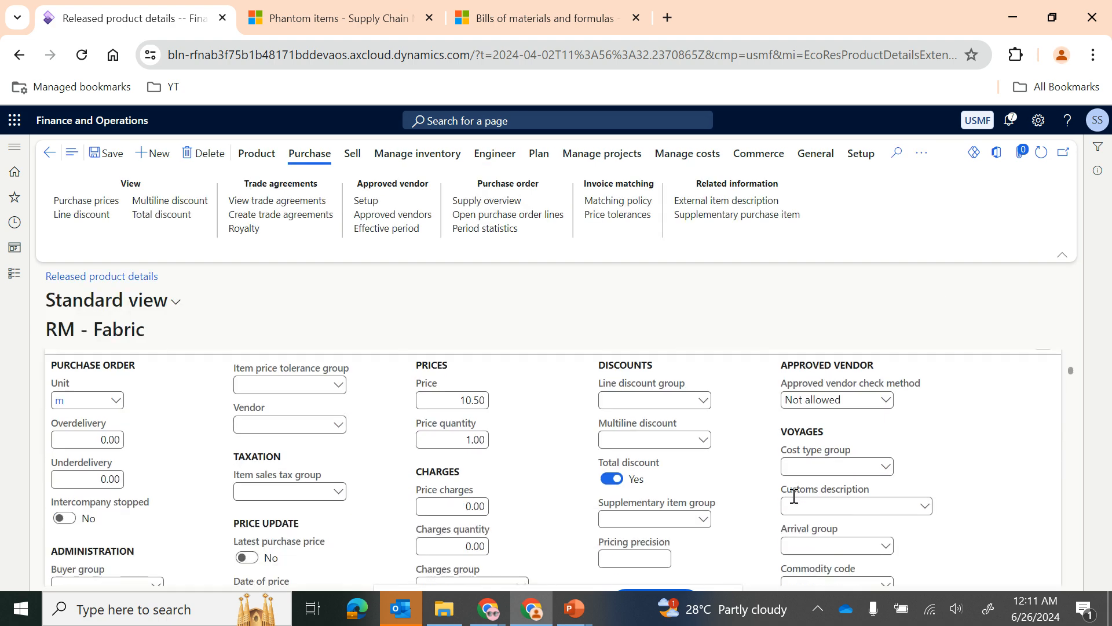
scroll(793, 503, "down", 15)
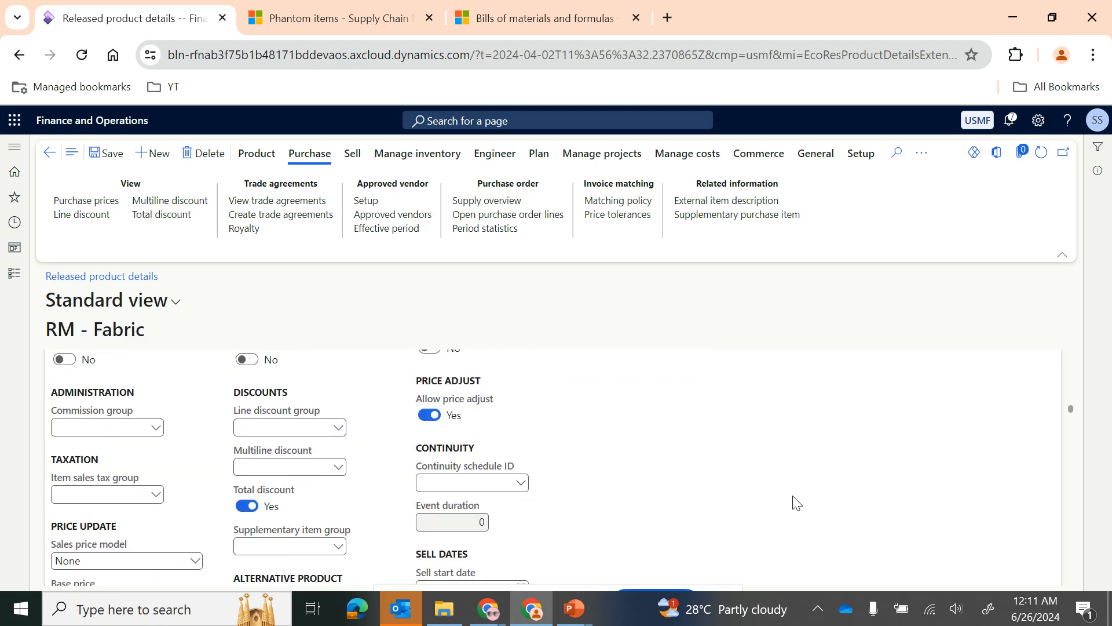
scroll(797, 503, "down", 15)
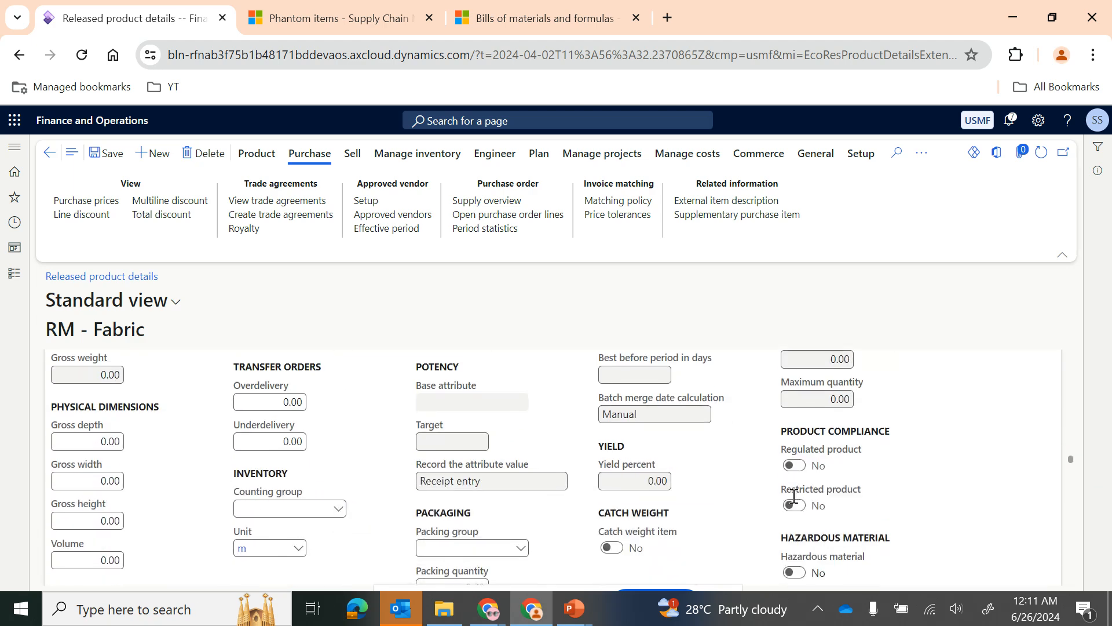
scroll(797, 503, "up", 2)
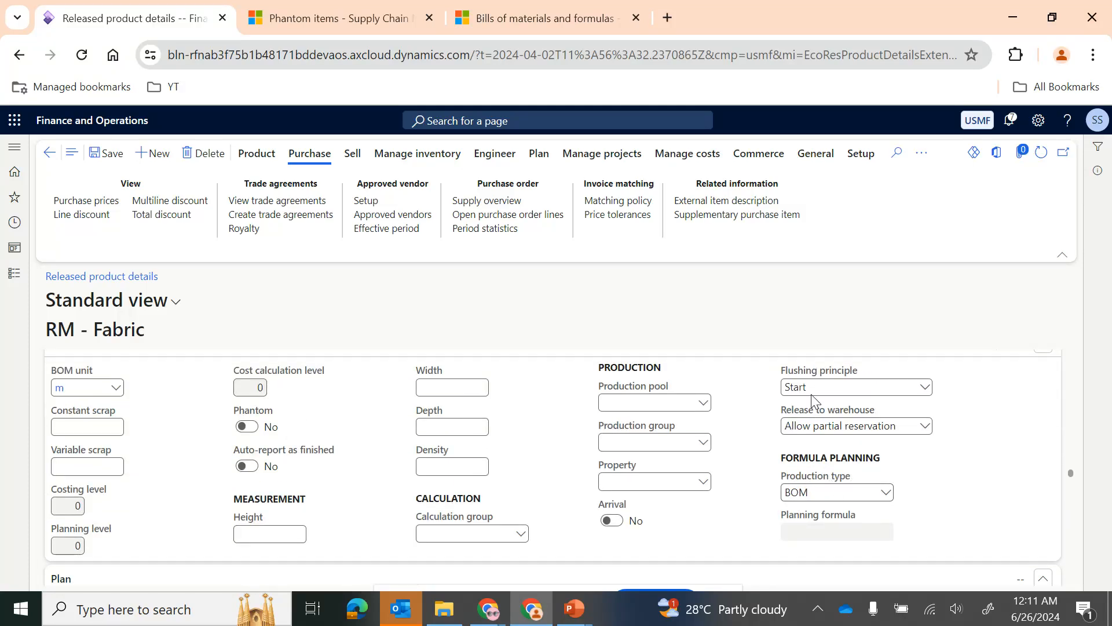
mouse_move(833, 377)
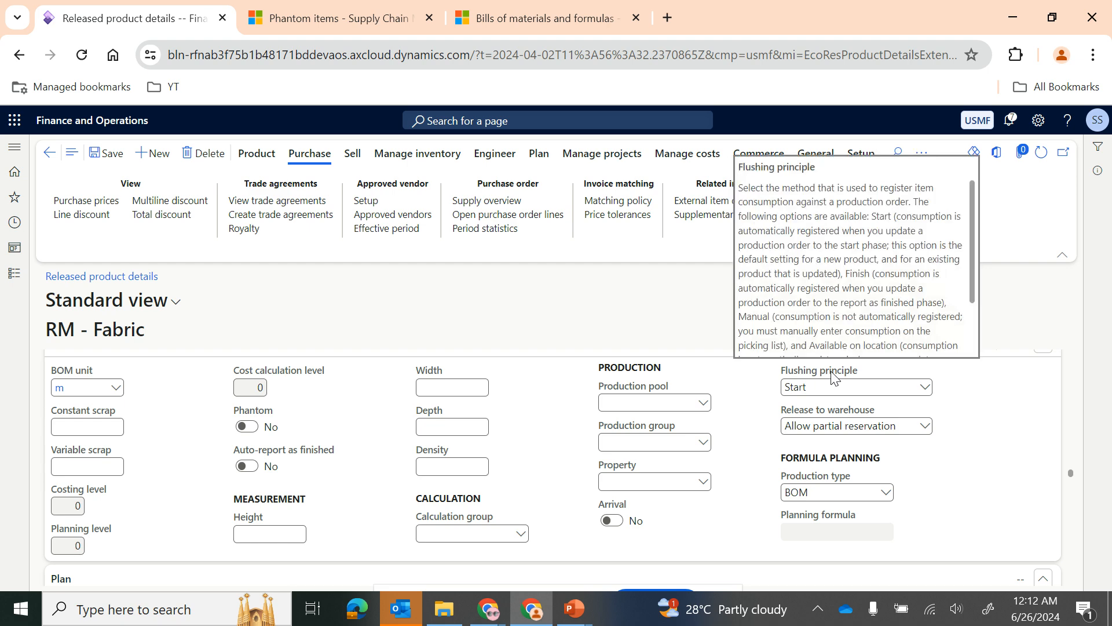
Step: Switch to the PowerPoint slide show, go to the Flushing Principle slide, and return to the RM - Fabric product details
key("alt+Tab")
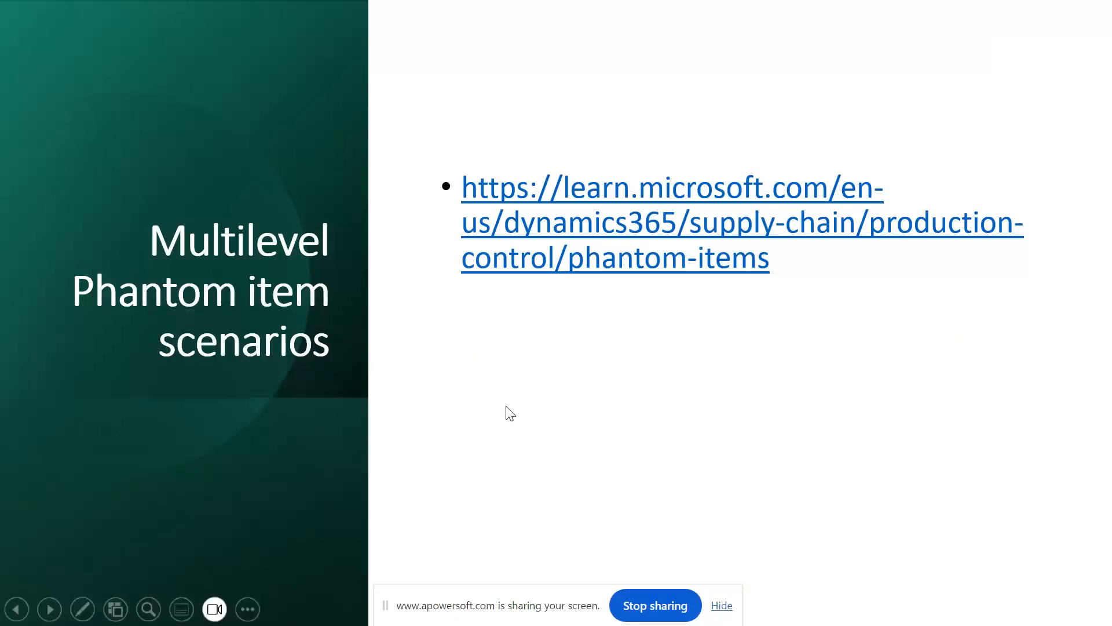
scroll(506, 405, "up", 5)
scroll(506, 406, "down", 1)
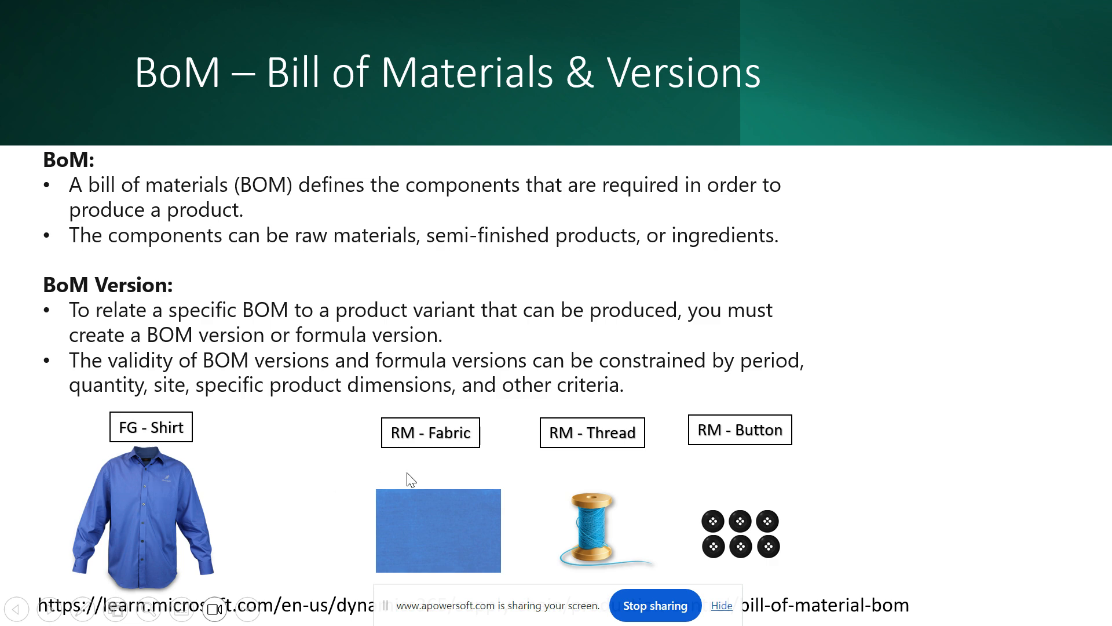
key("Right")
key("Right")
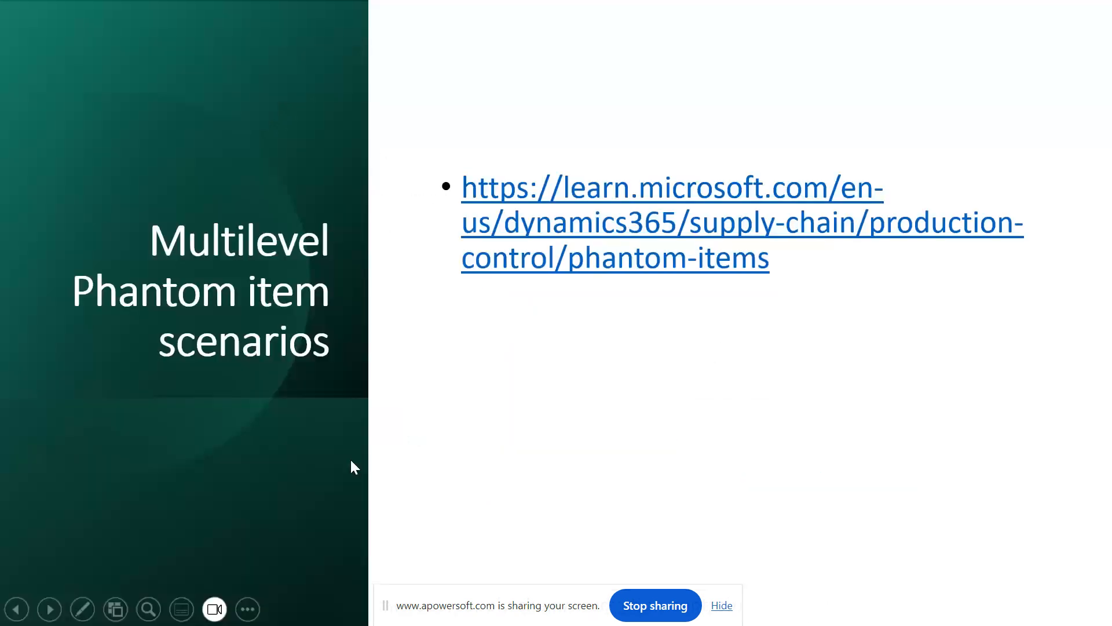
key("Right")
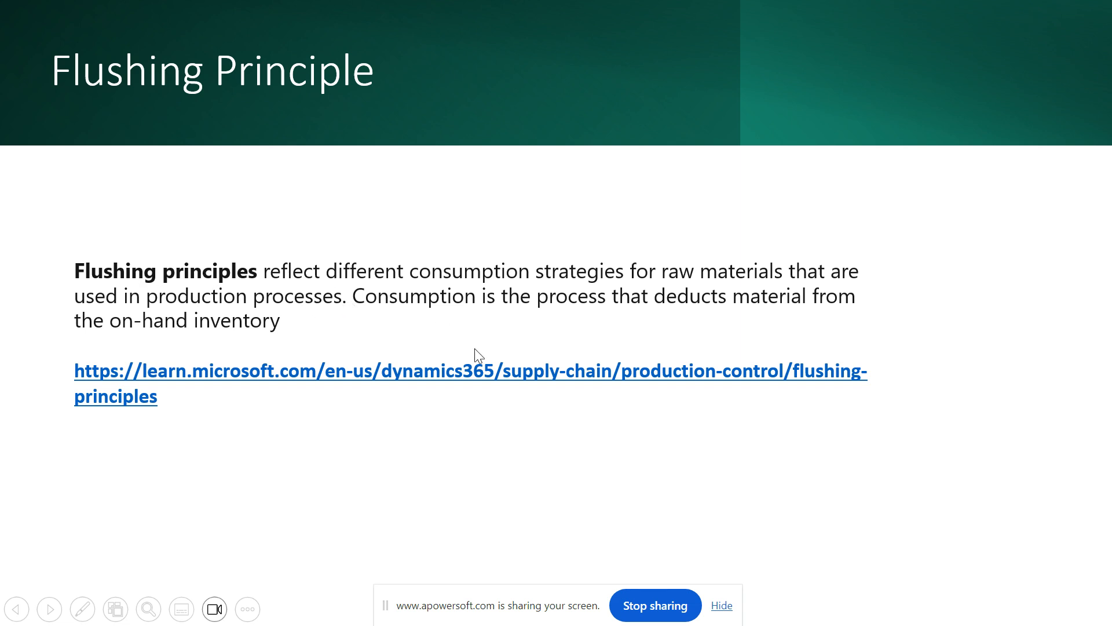
key("alt+Tab")
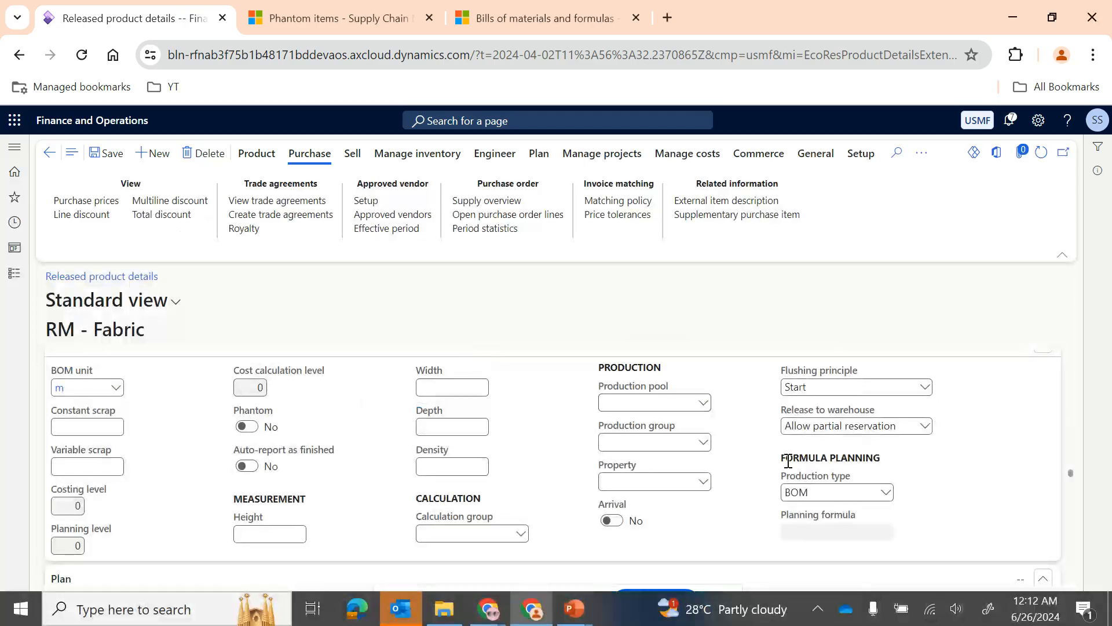
Step: Review the flushing principle options for RM - Fabric and keep Start selected
scroll(735, 468, "up", 1)
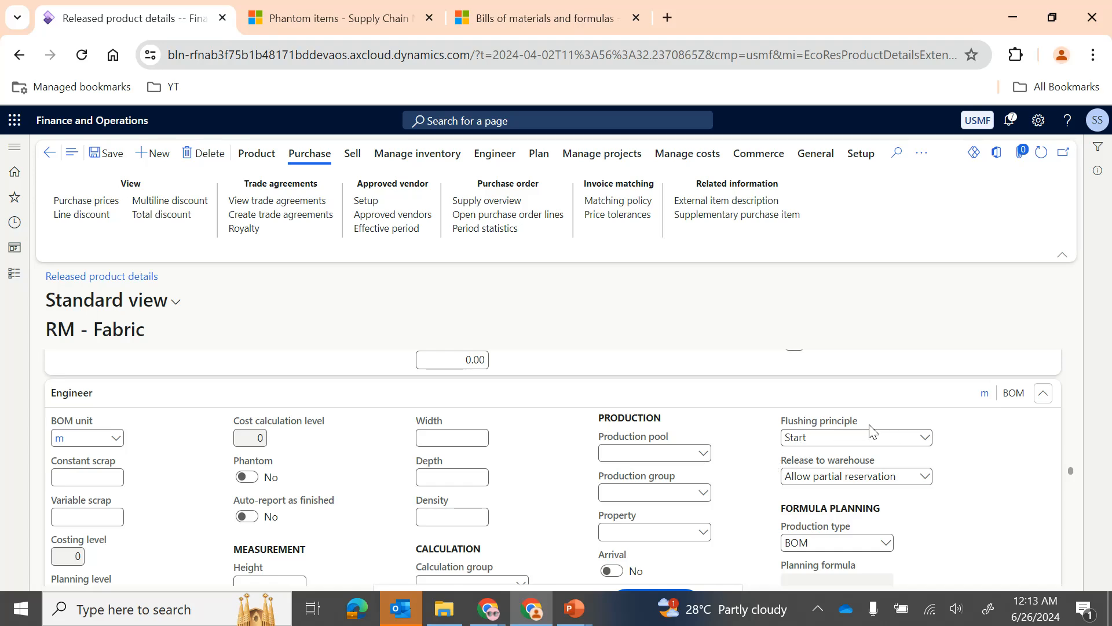
left_click(925, 438)
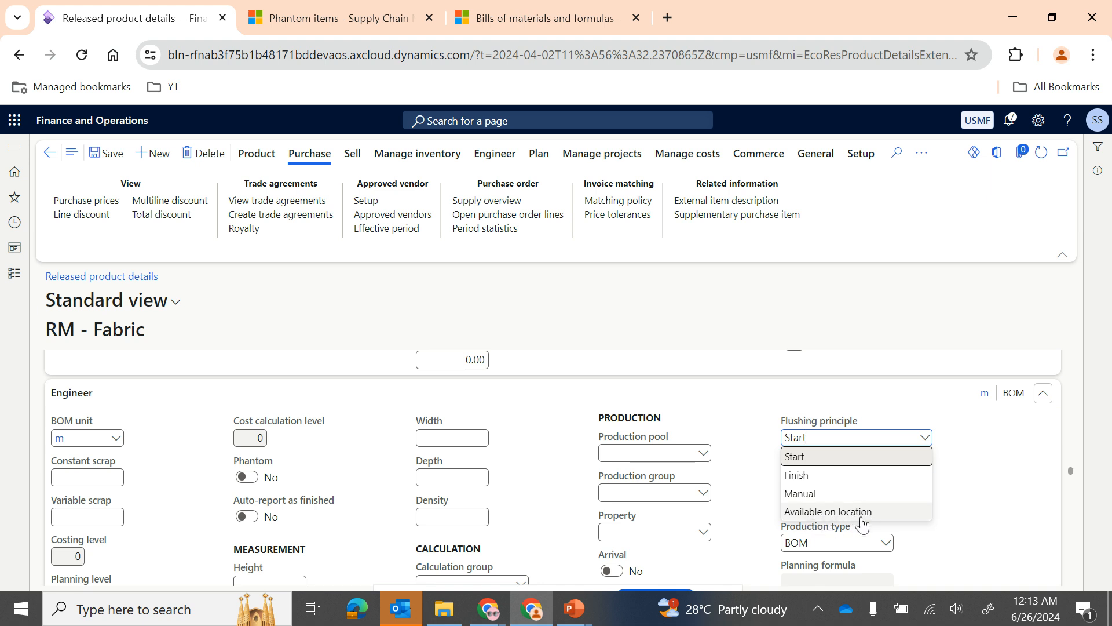
left_click(810, 461)
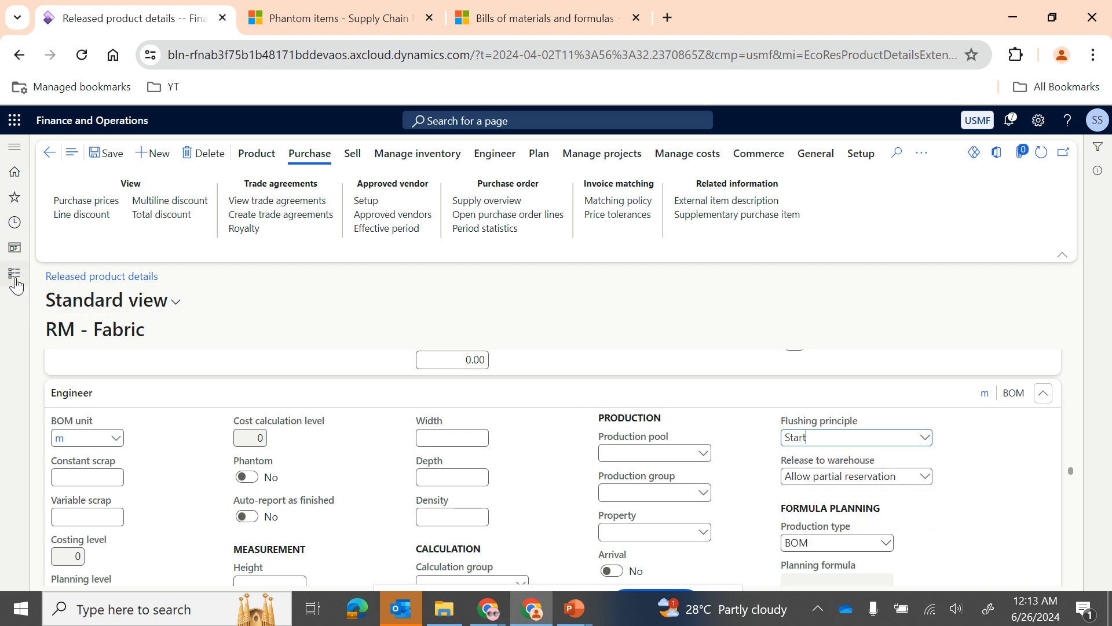
Step: Return to the released products list and filter it to item numbers beginning with "fg"
left_click(50, 154)
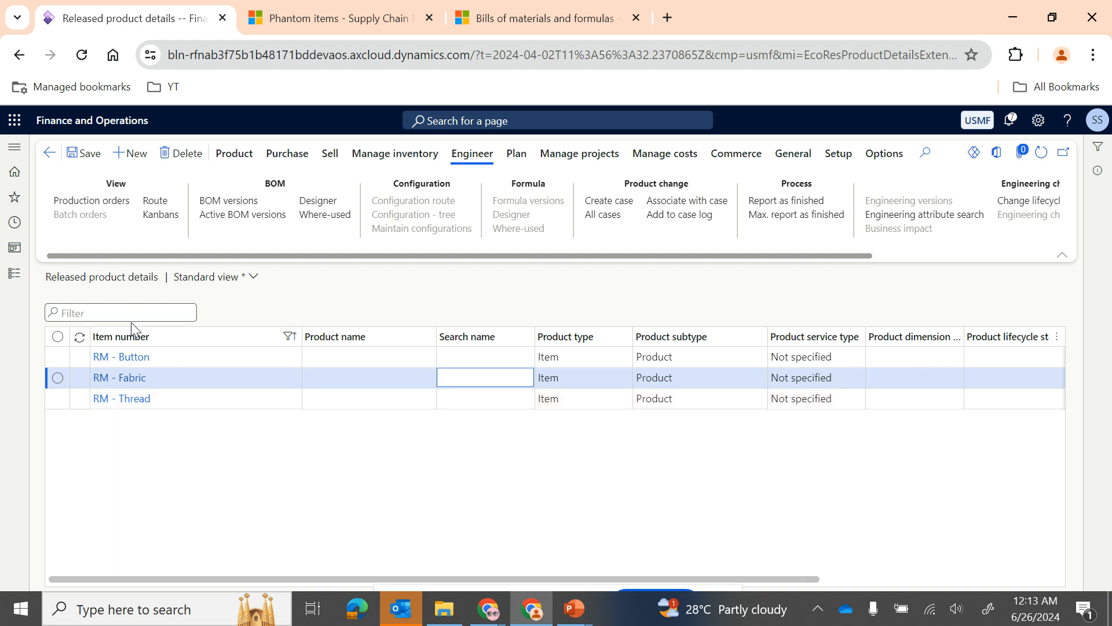
left_click(165, 344)
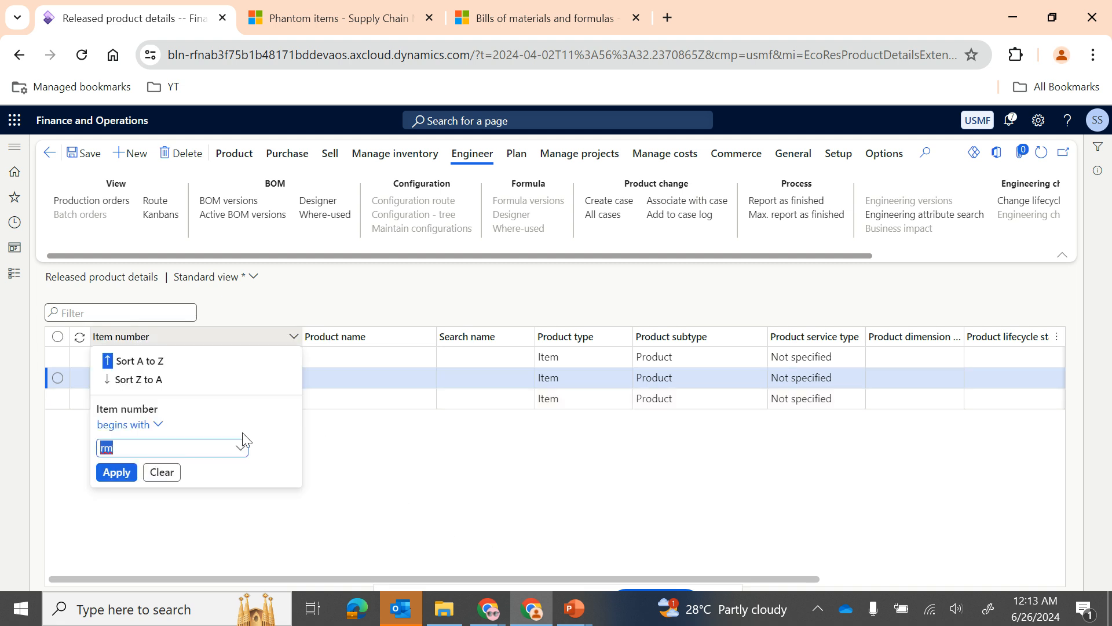
left_click(116, 472)
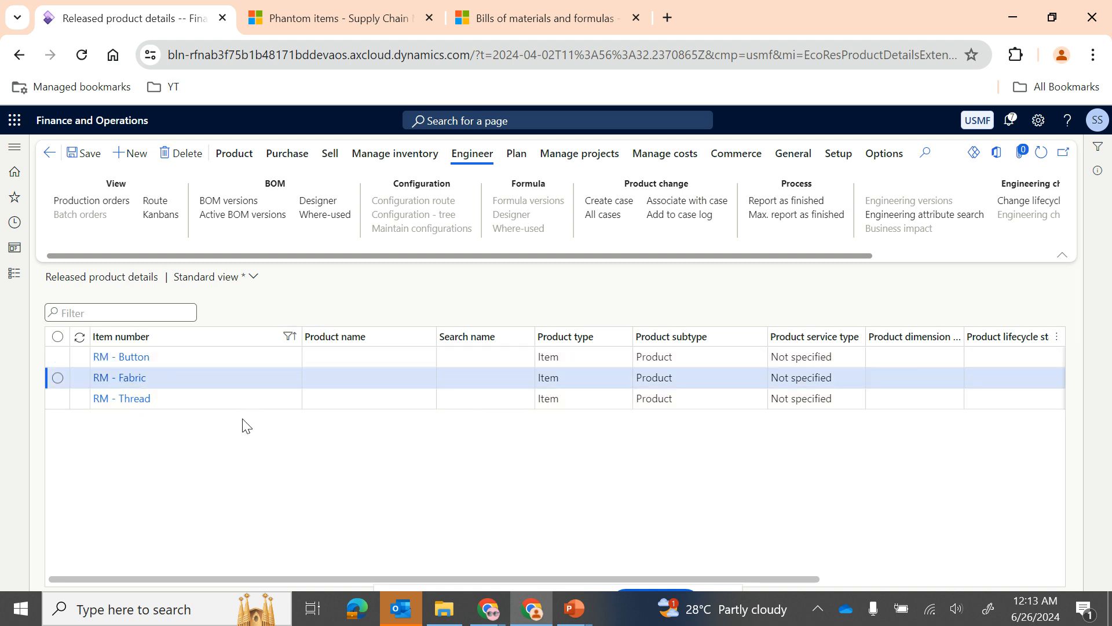
left_click(174, 346)
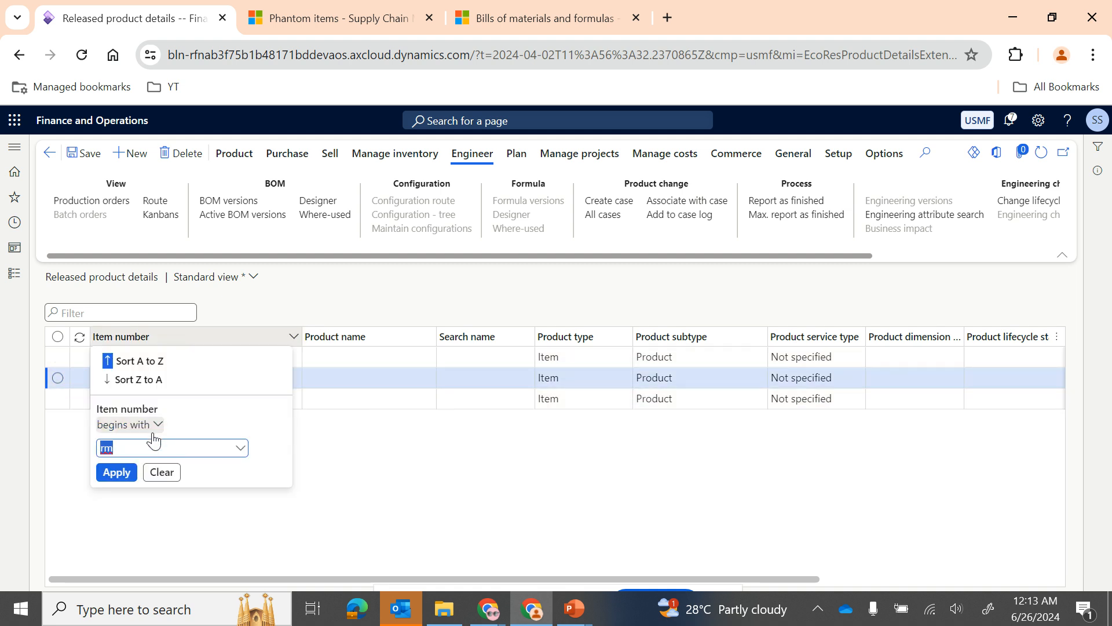
type("fg")
key("Return")
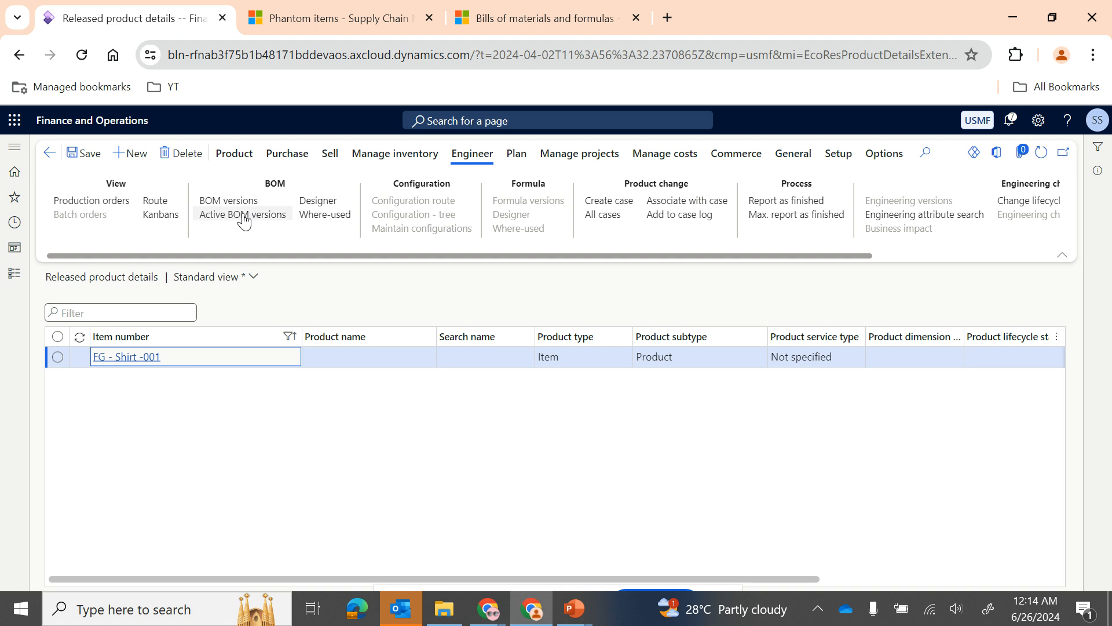
Step: Open the active BOM versions of FG - Shirt -001, review the BOM 001 lines and select its BOM number
left_click(243, 219)
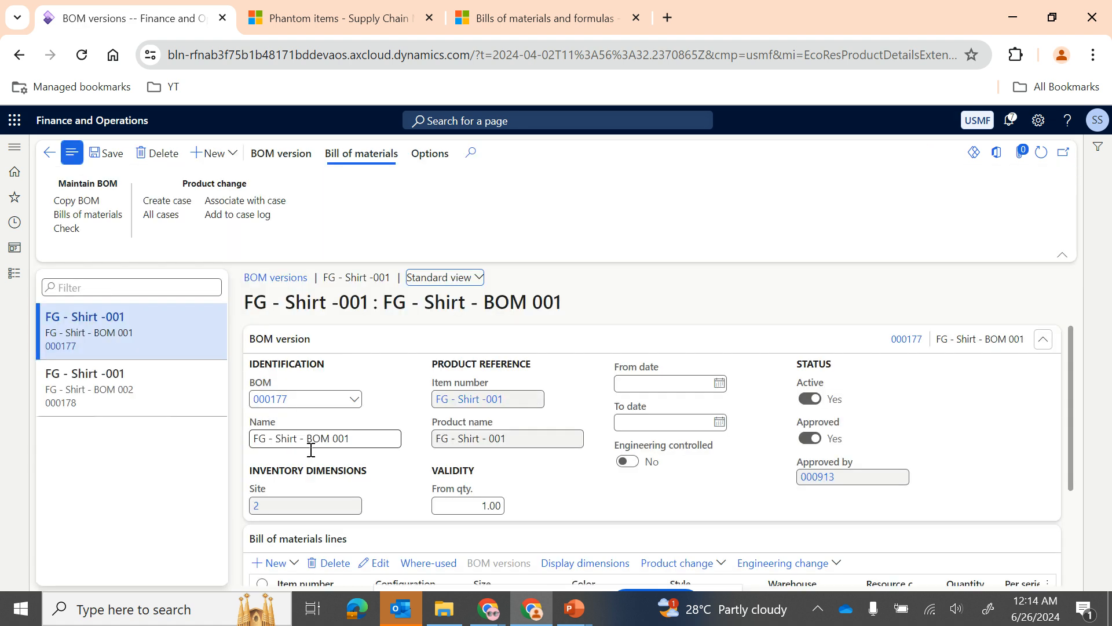
scroll(340, 470, "down", 3)
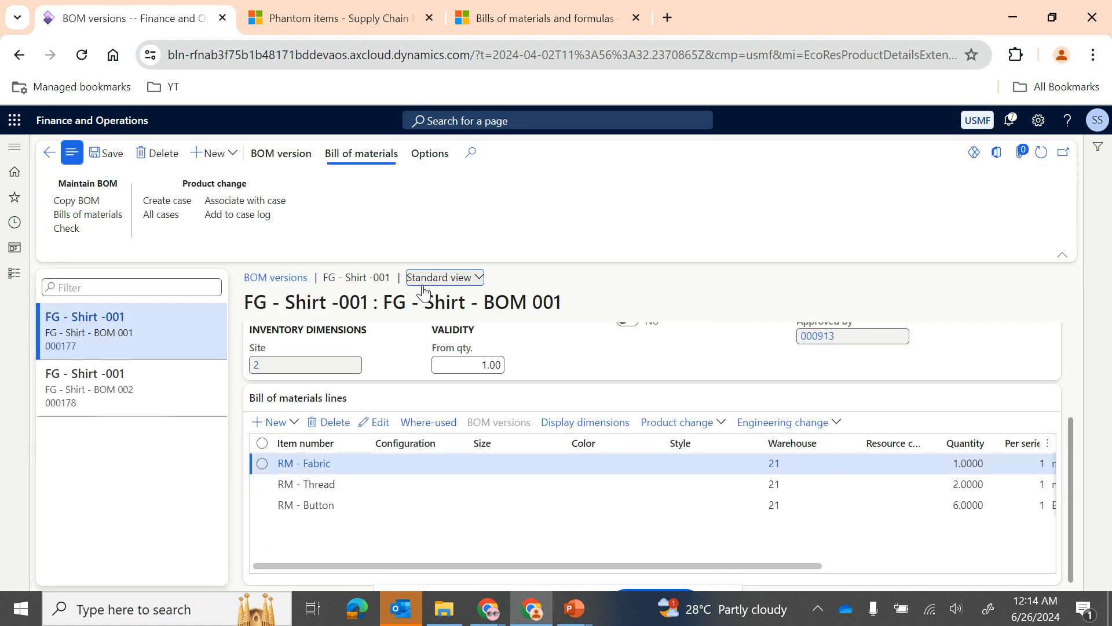
scroll(380, 411, "up", 3)
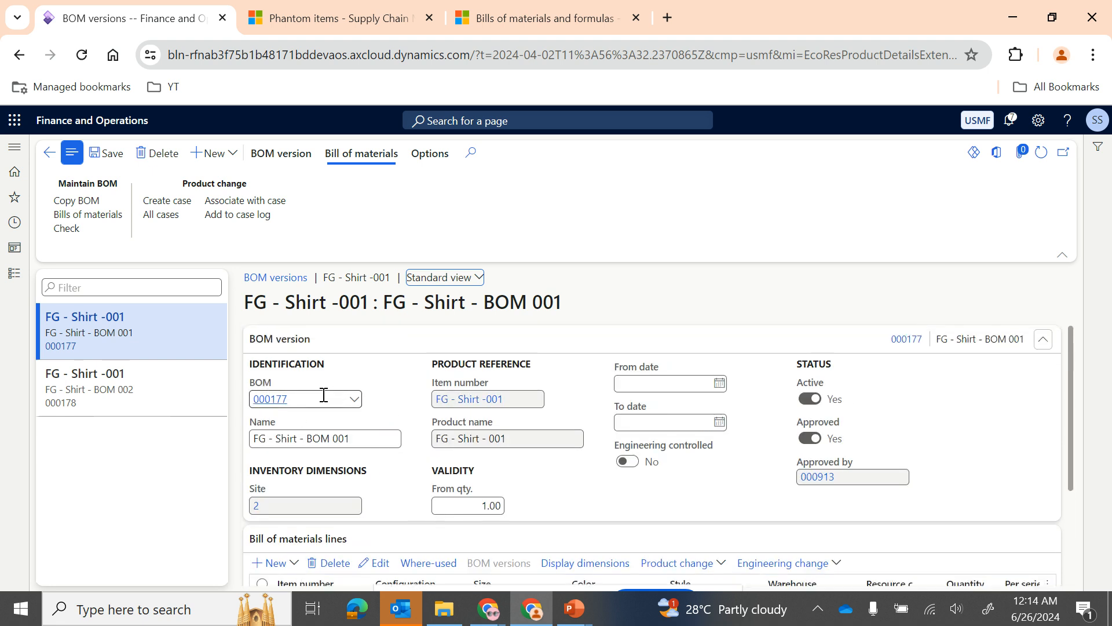
left_click(301, 401)
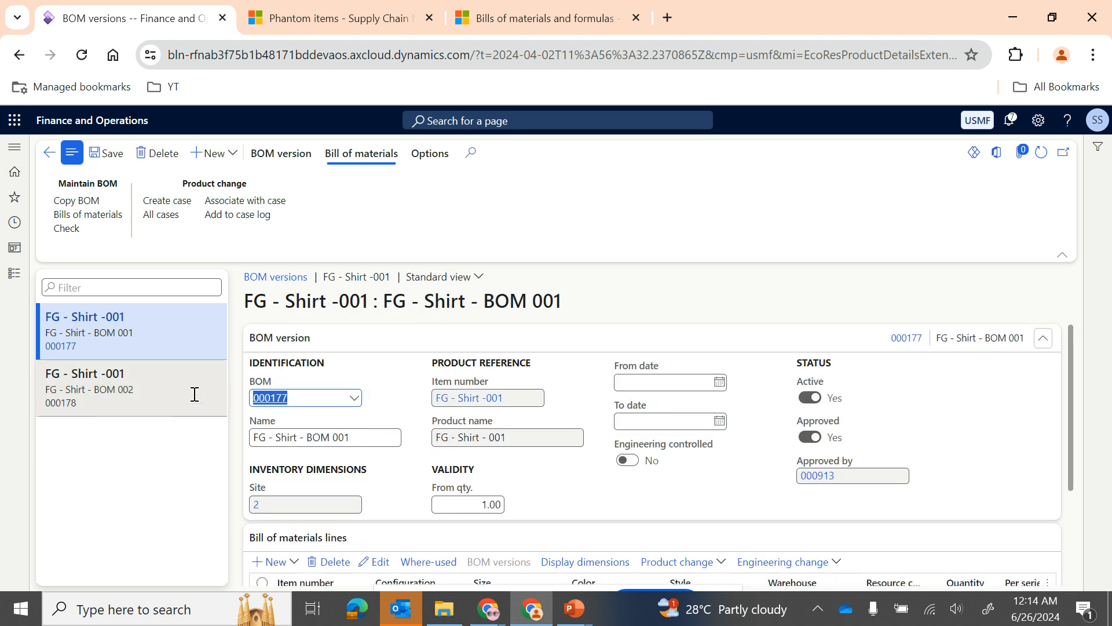
Step: Open the Bills of materials list from the bills of materials and formulas area of Product information management
left_click(6, 277)
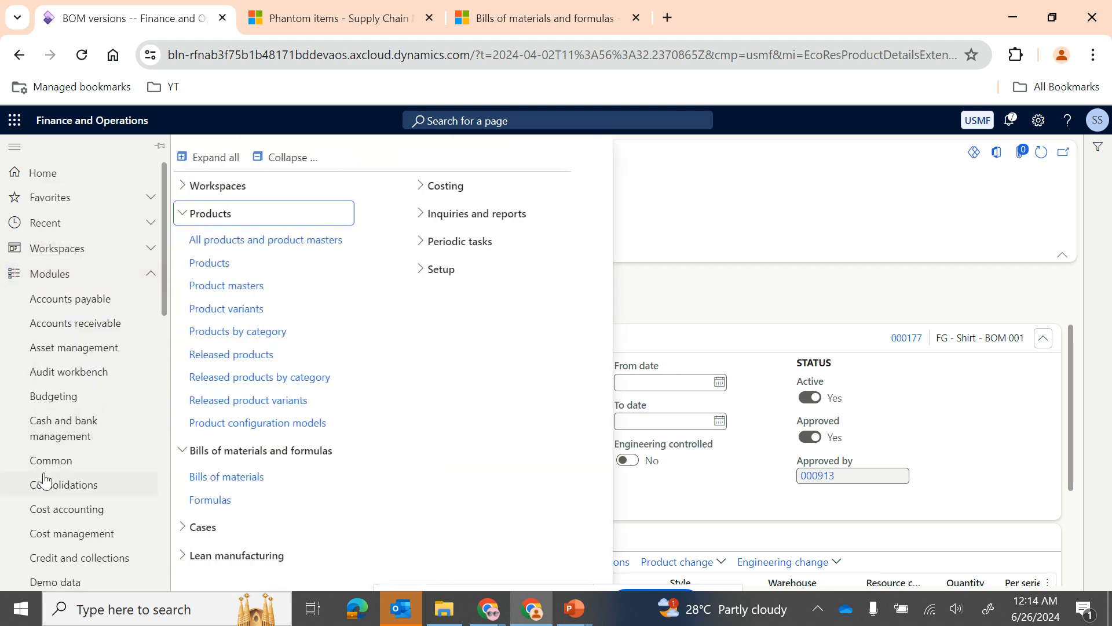
scroll(47, 463, "down", 6)
scroll(48, 463, "down", 3)
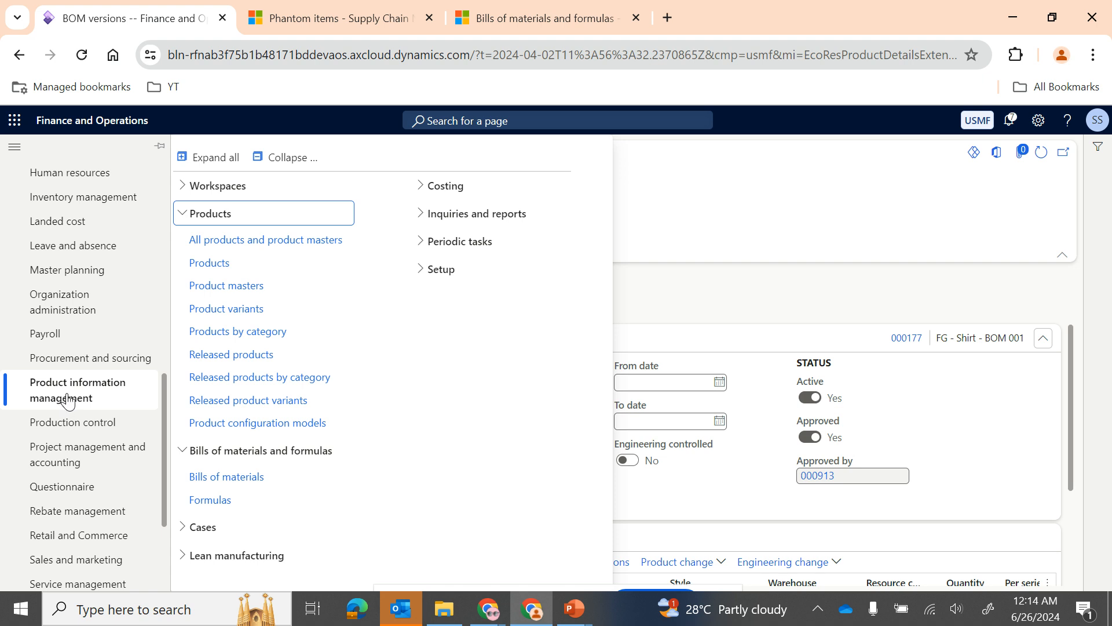
left_click(233, 214)
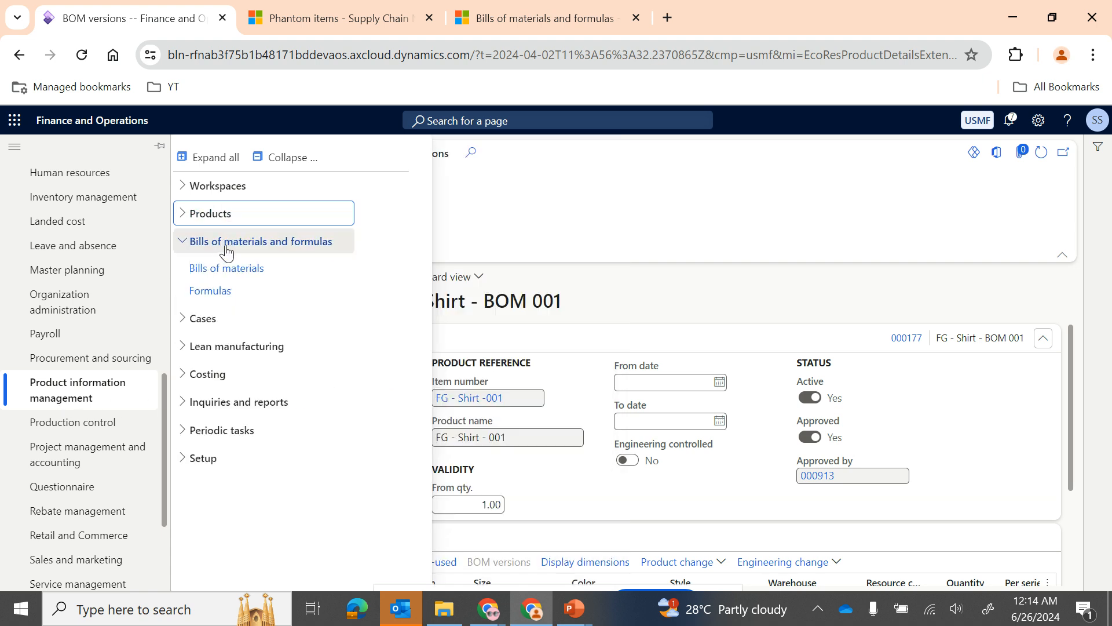
left_click(220, 268)
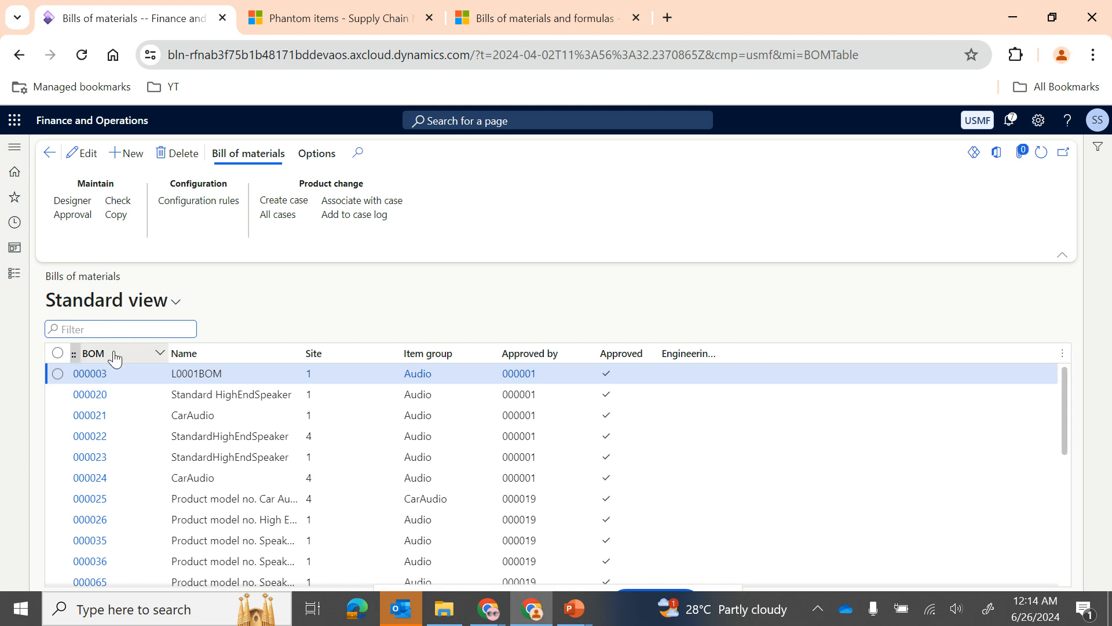
Step: Filter the bills of materials to BOM numbers beginning with 000177 and open FG - Shirt - BOM 001
left_click(115, 357)
type("000177")
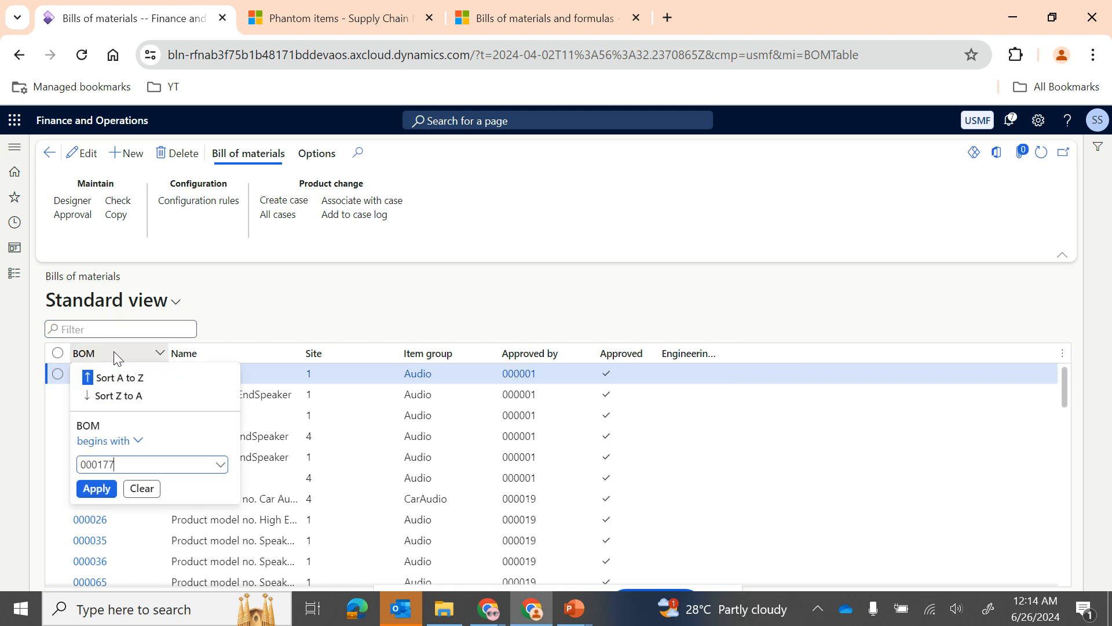
key("Return")
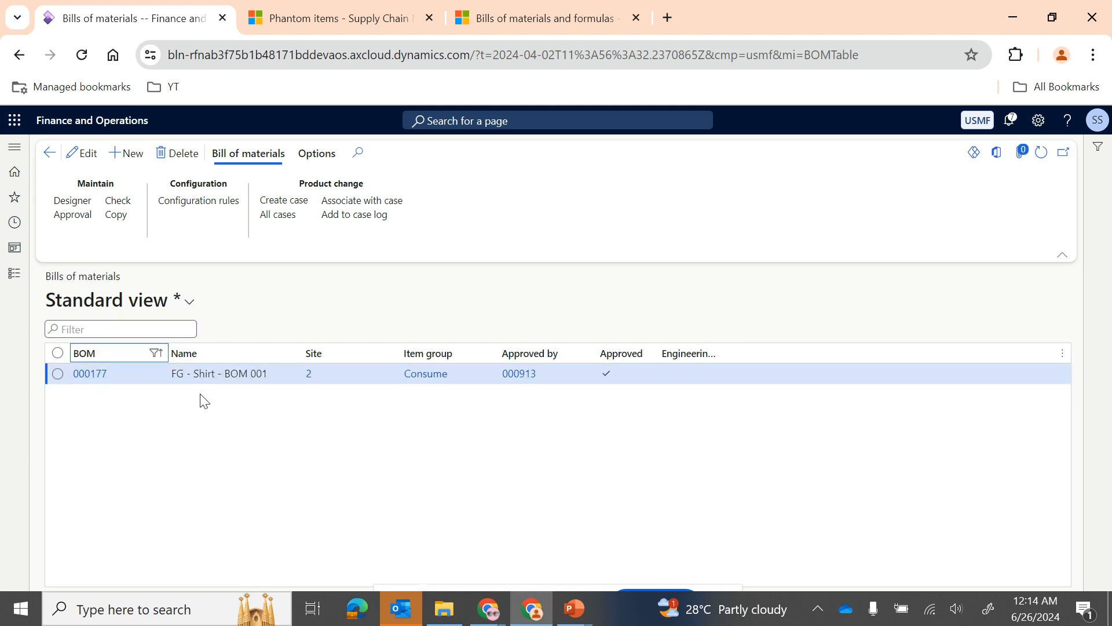
left_click(93, 375)
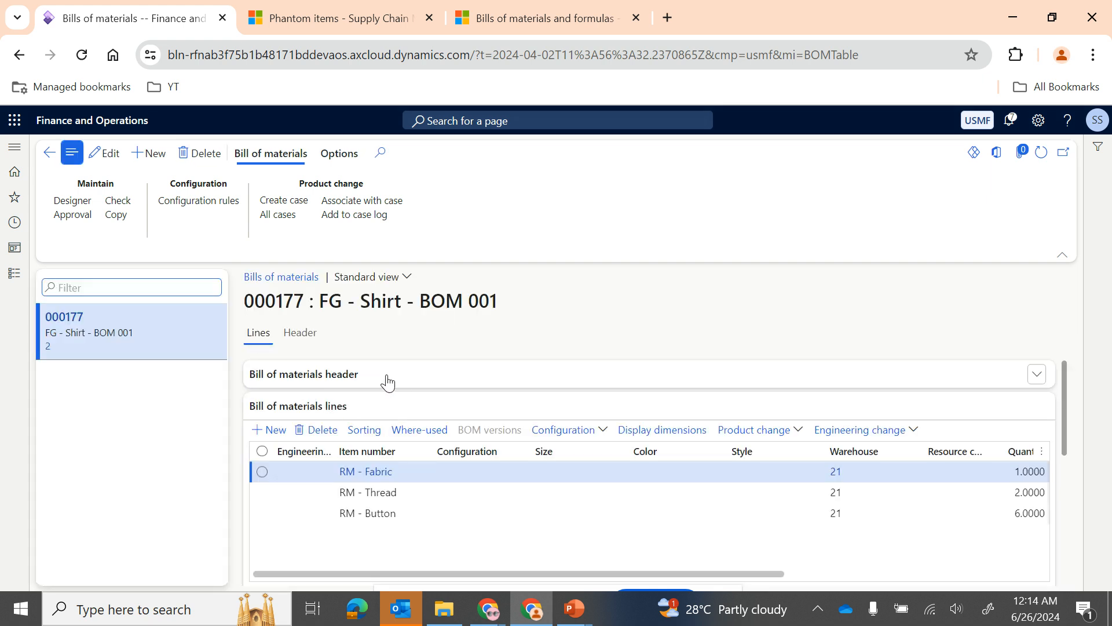
Step: Expand the bill of materials header and review it along with the general line details of RM - Fabric
left_click(388, 380)
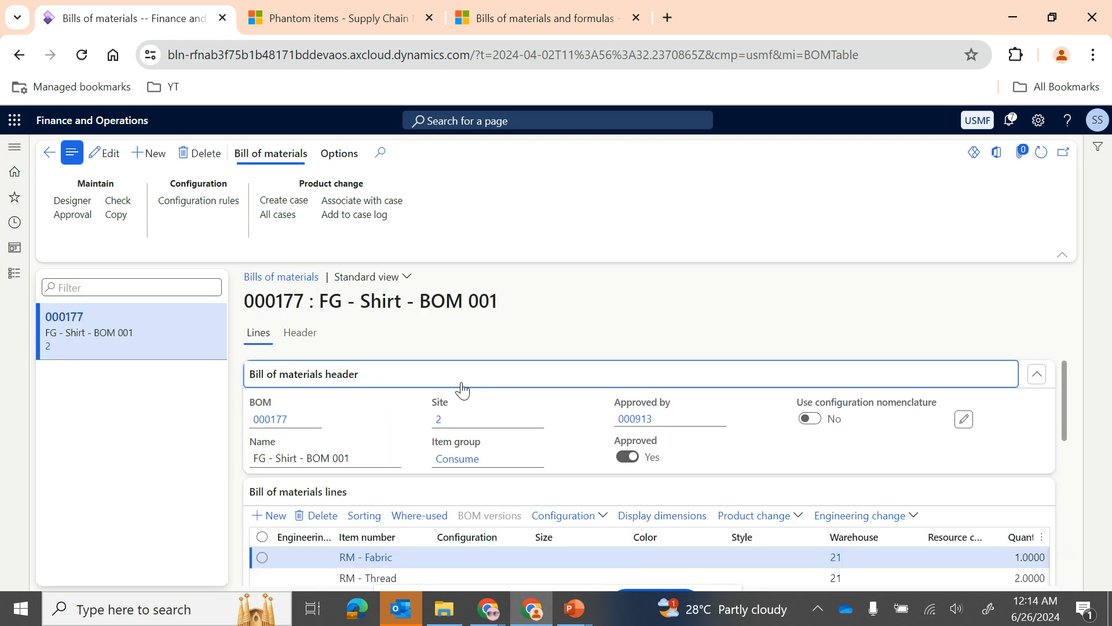
scroll(457, 474, "down", 5)
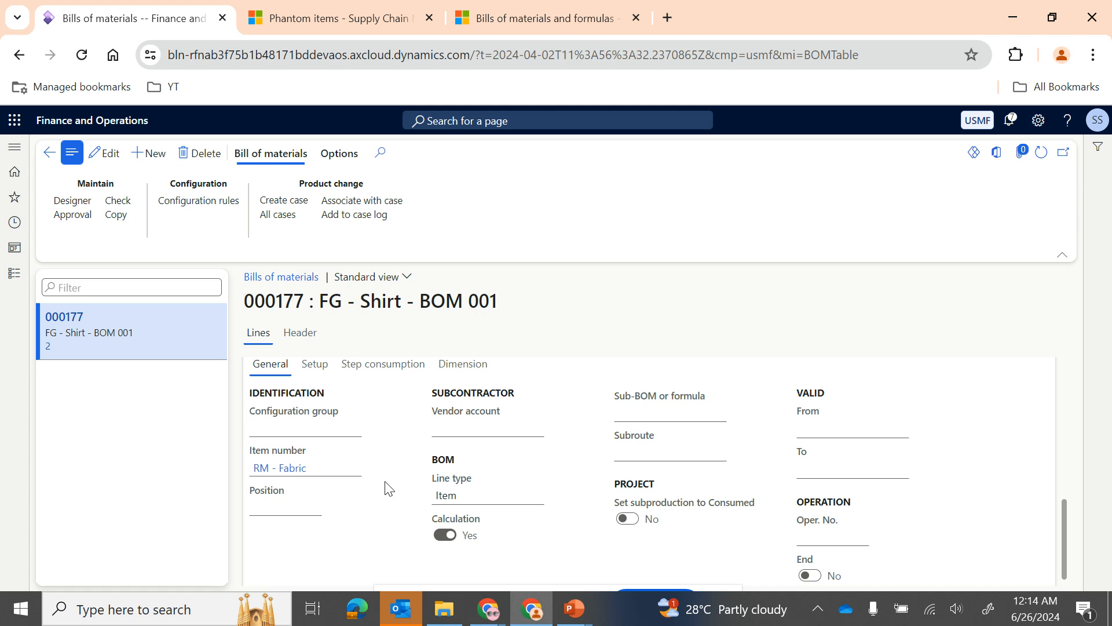
scroll(391, 494, "down", 1)
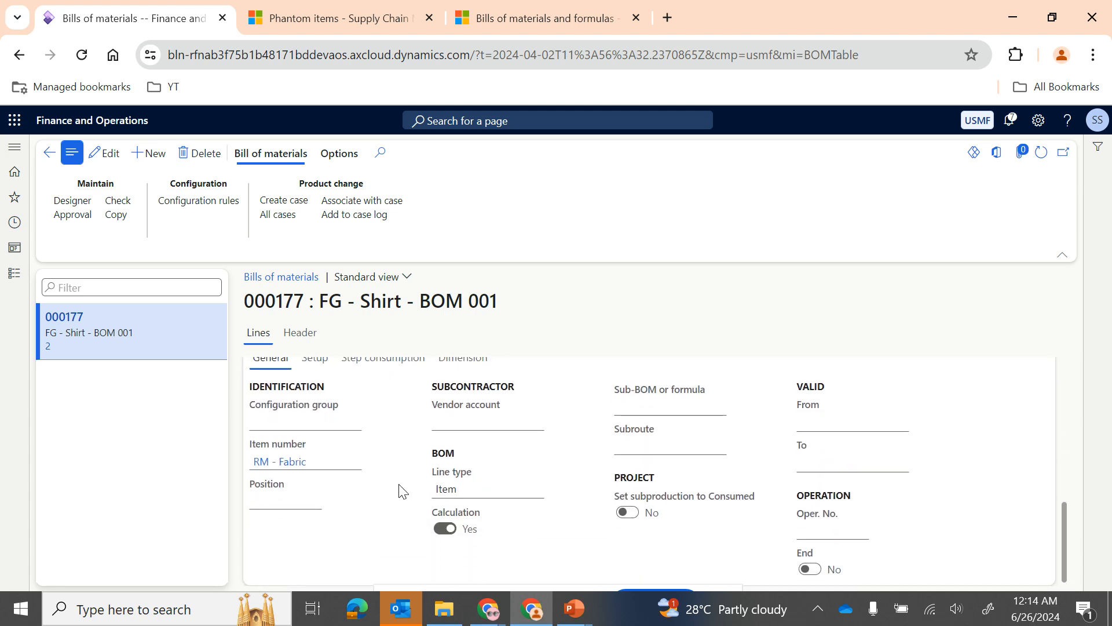
scroll(403, 491, "up", 2)
scroll(400, 489, "up", 3)
scroll(496, 527, "down", 5)
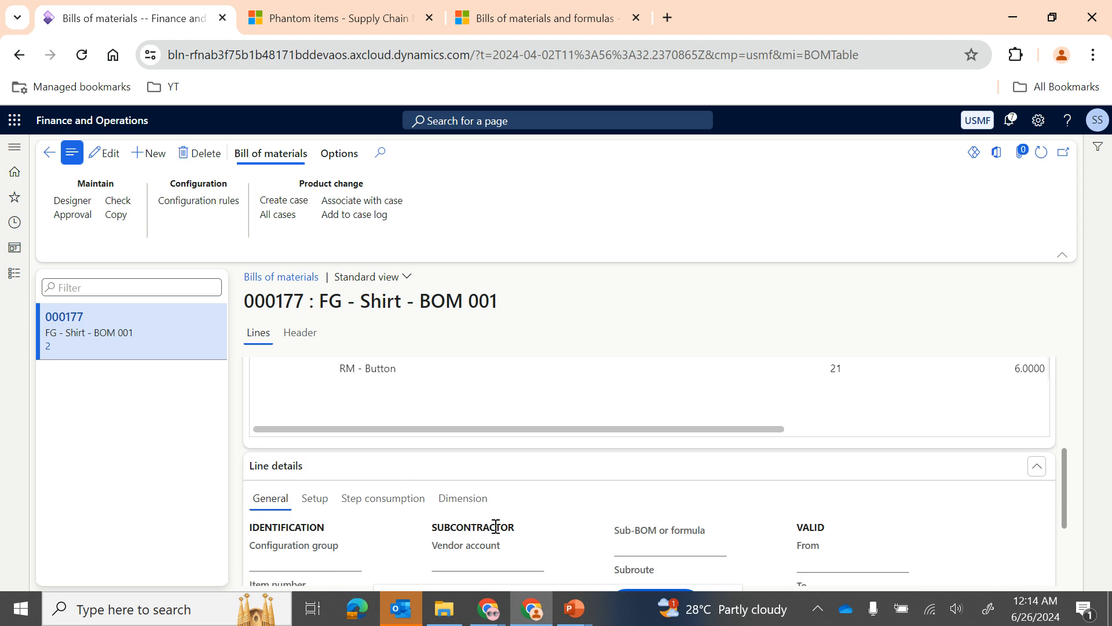
scroll(447, 487, "up", 3)
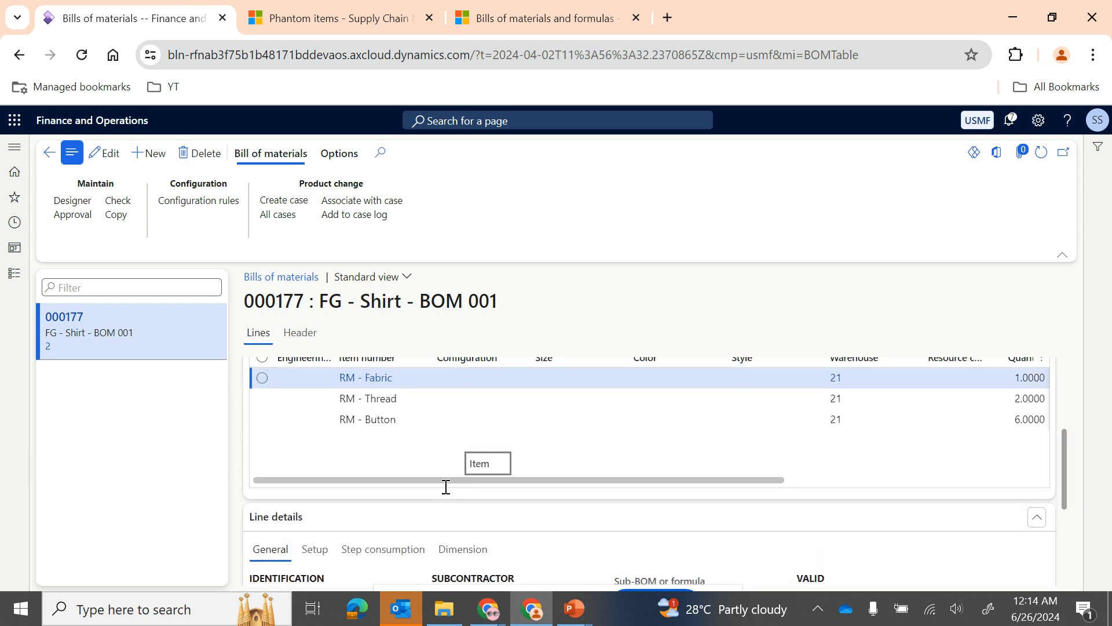
Step: Select the RM - Thread line and review its general line details, including vendor account and line type
left_click(441, 404)
scroll(408, 529, "down", 3)
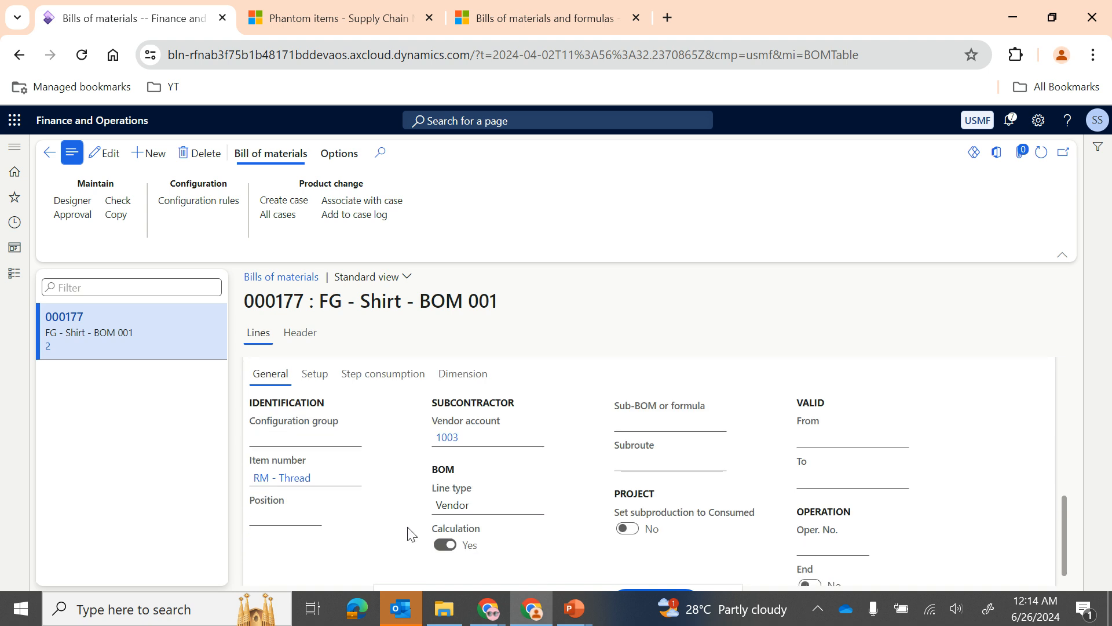
scroll(412, 497, "up", 3)
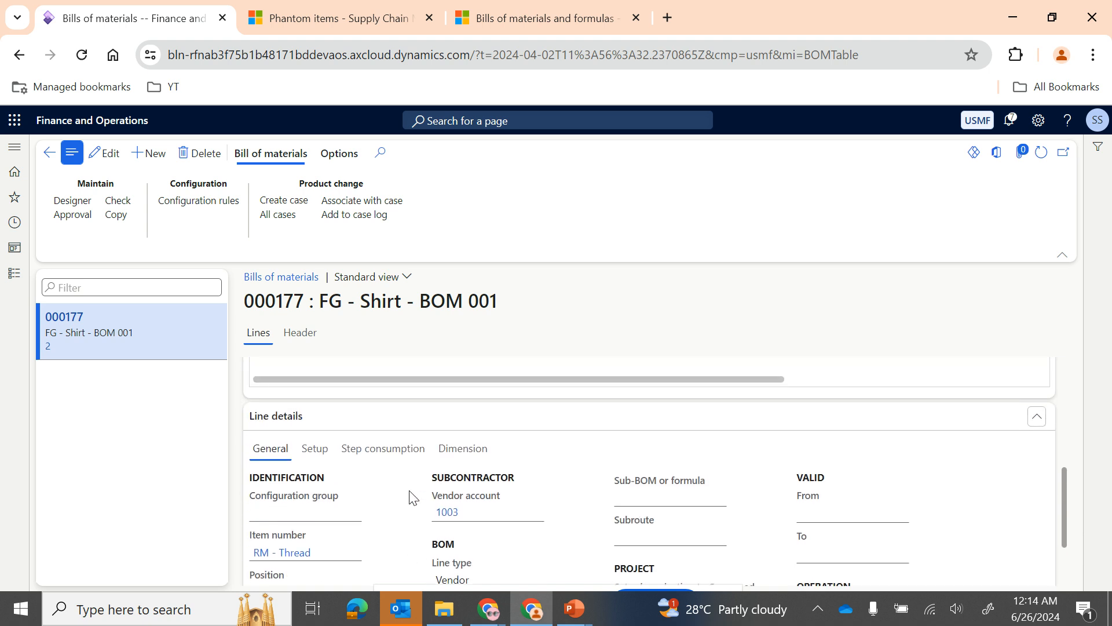
scroll(411, 497, "up", 4)
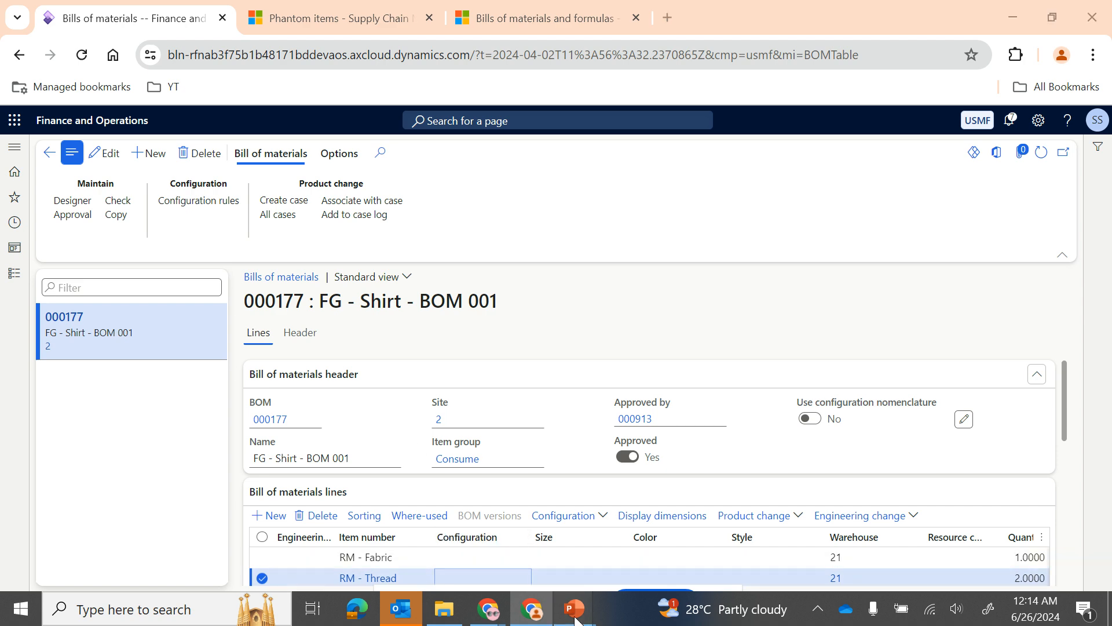
Step: Switch to the PowerPoint slide show with the Flushing Principle slide
mouse_move(573, 609)
left_click(623, 555)
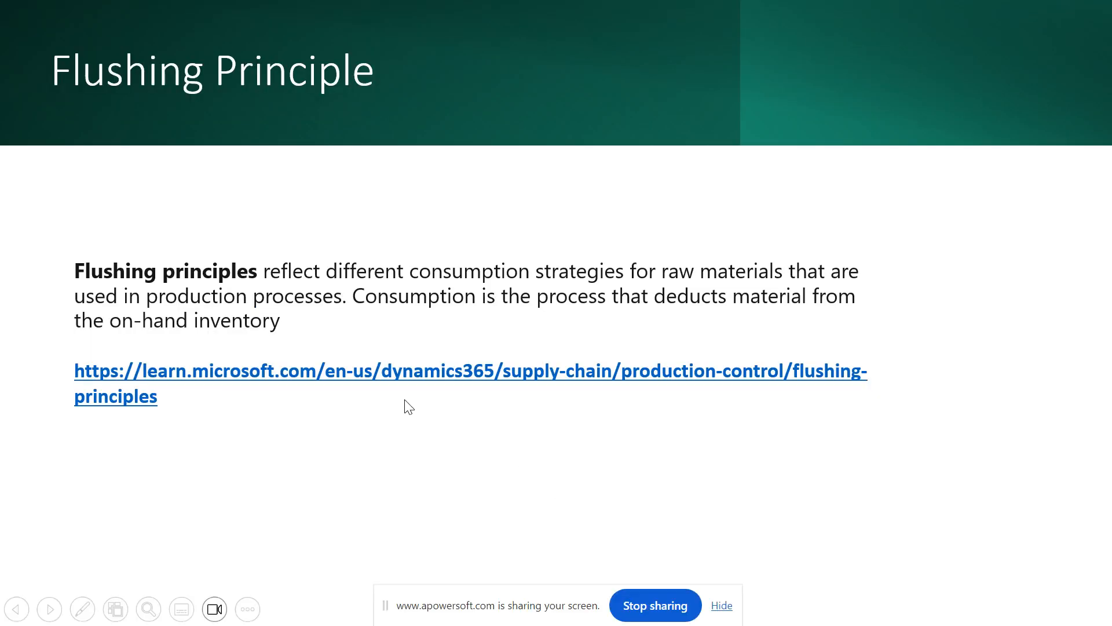